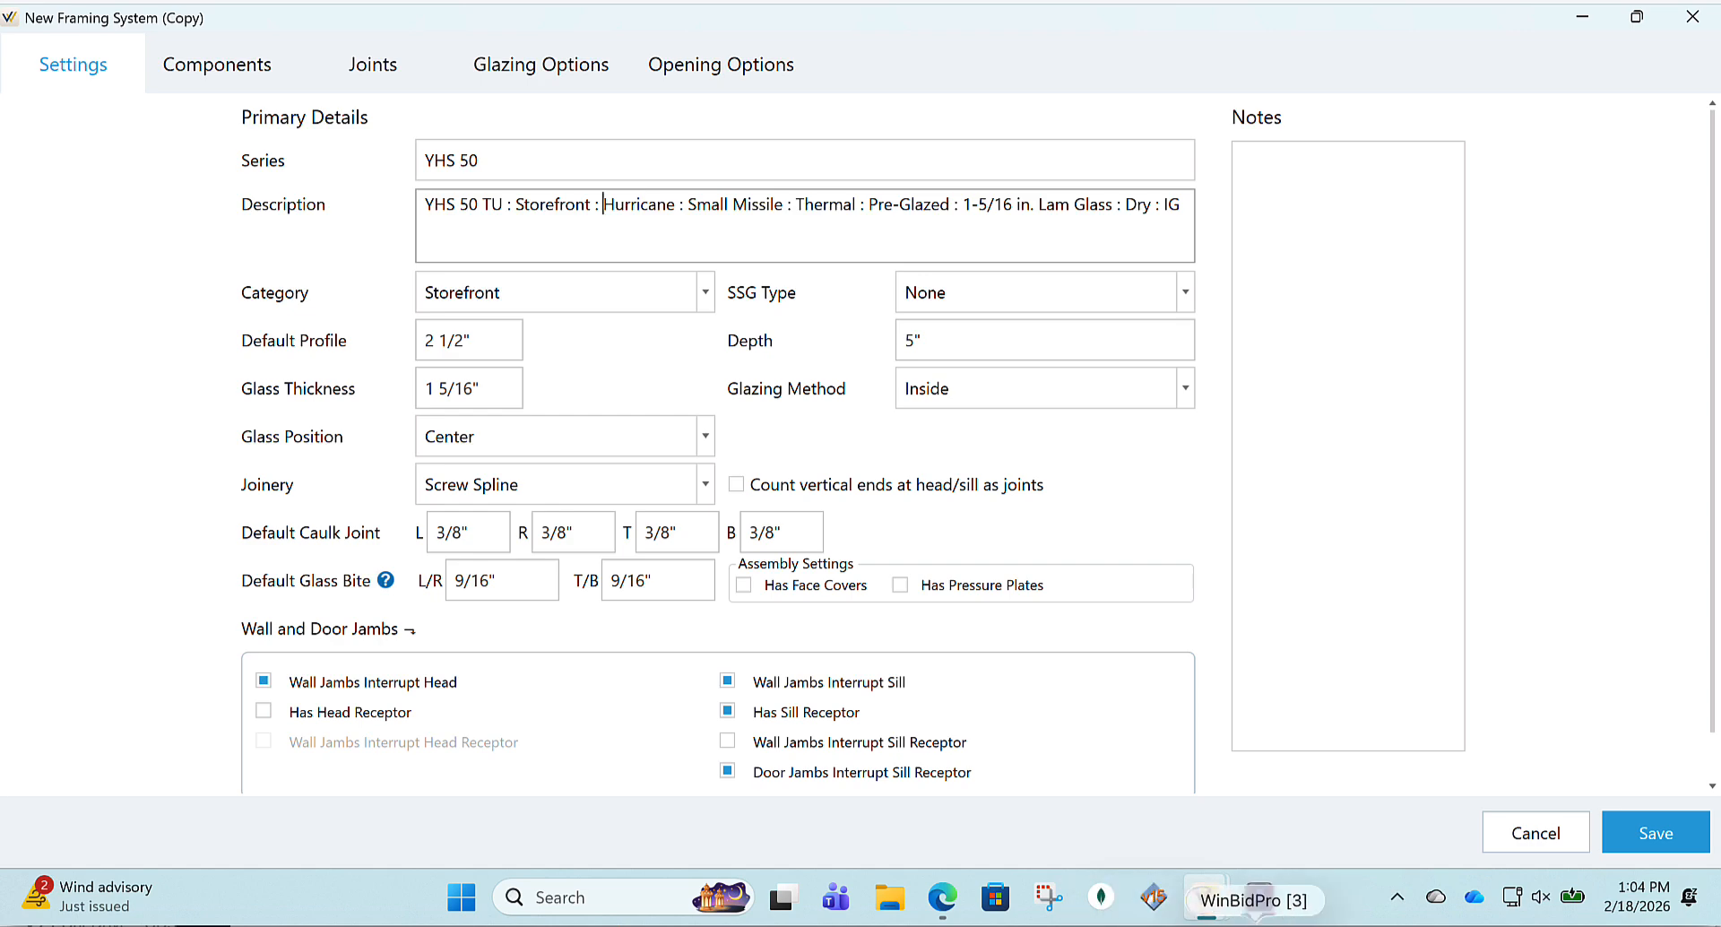
Switch to the browser and download the DXF of the YHS 50 TU pre-glazed, inside-glazed head detail from the YKK AP product guide
click(942, 896)
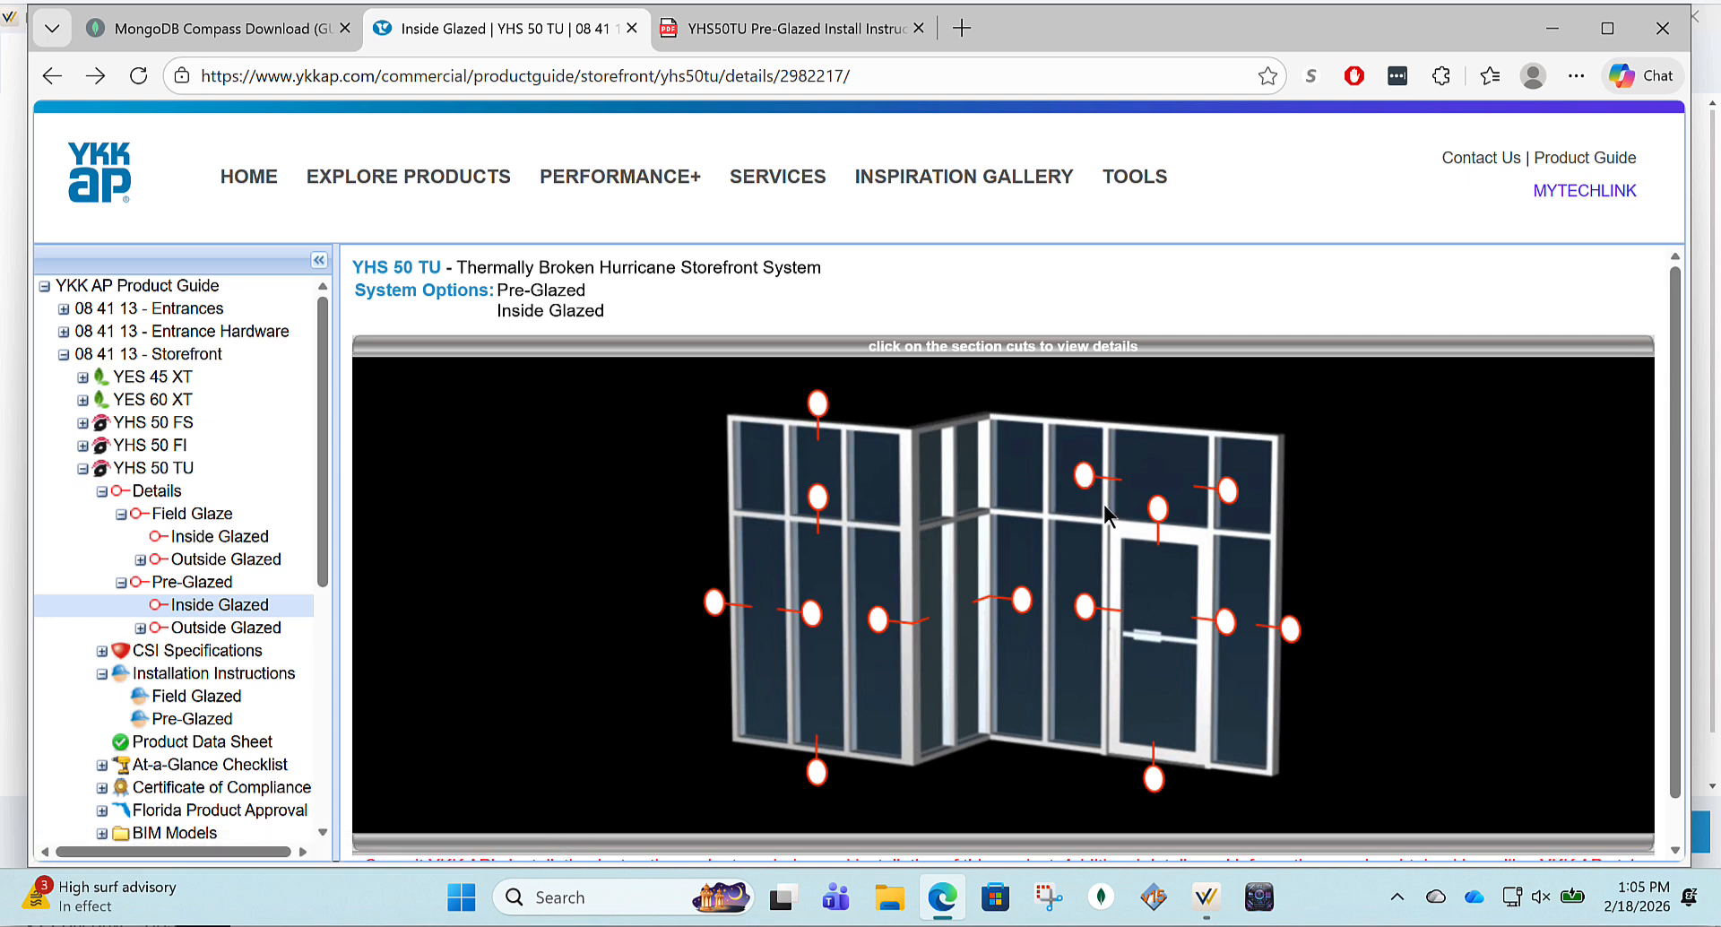
click(818, 406)
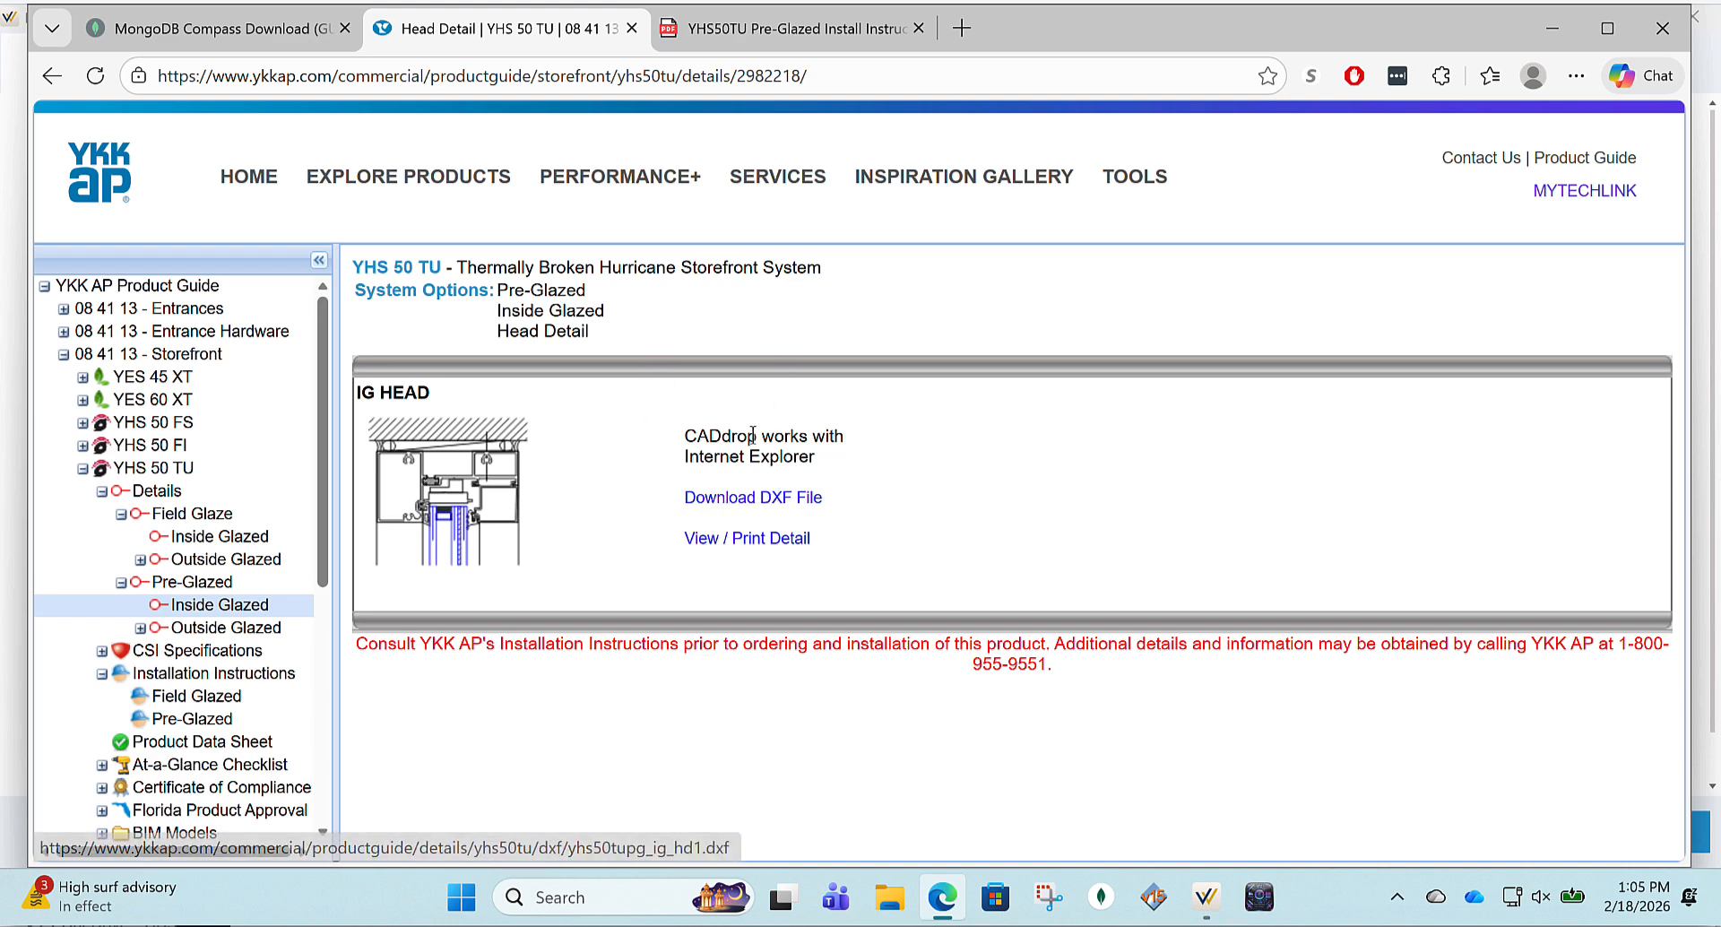
click(742, 500)
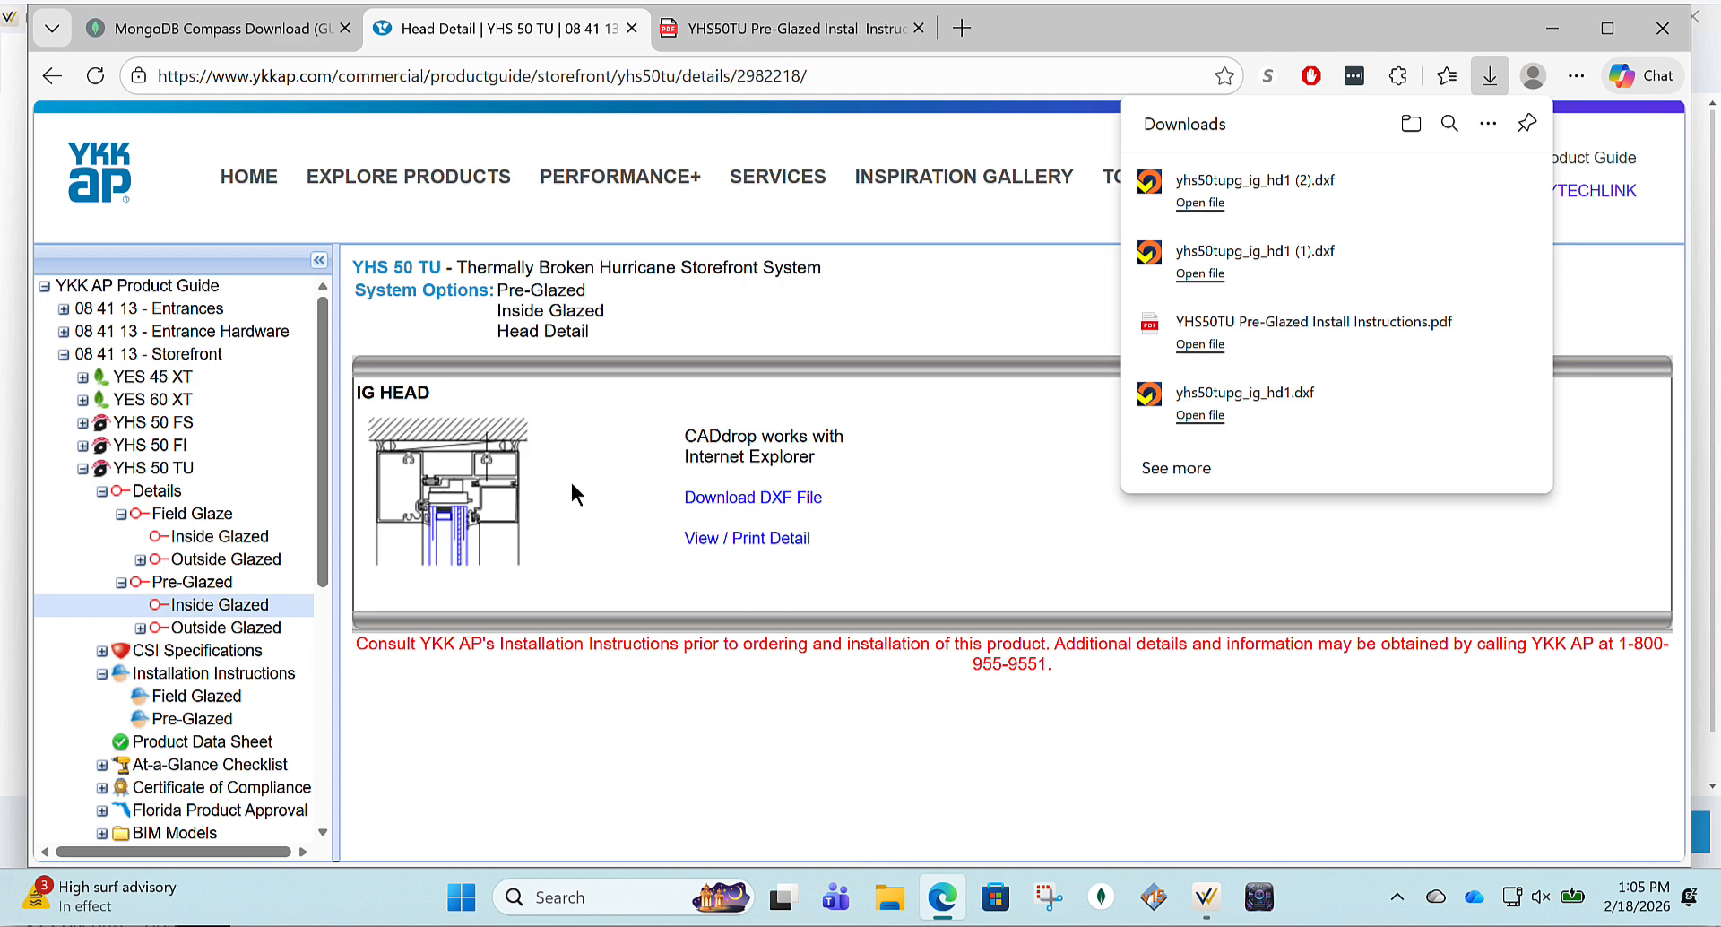
click(55, 78)
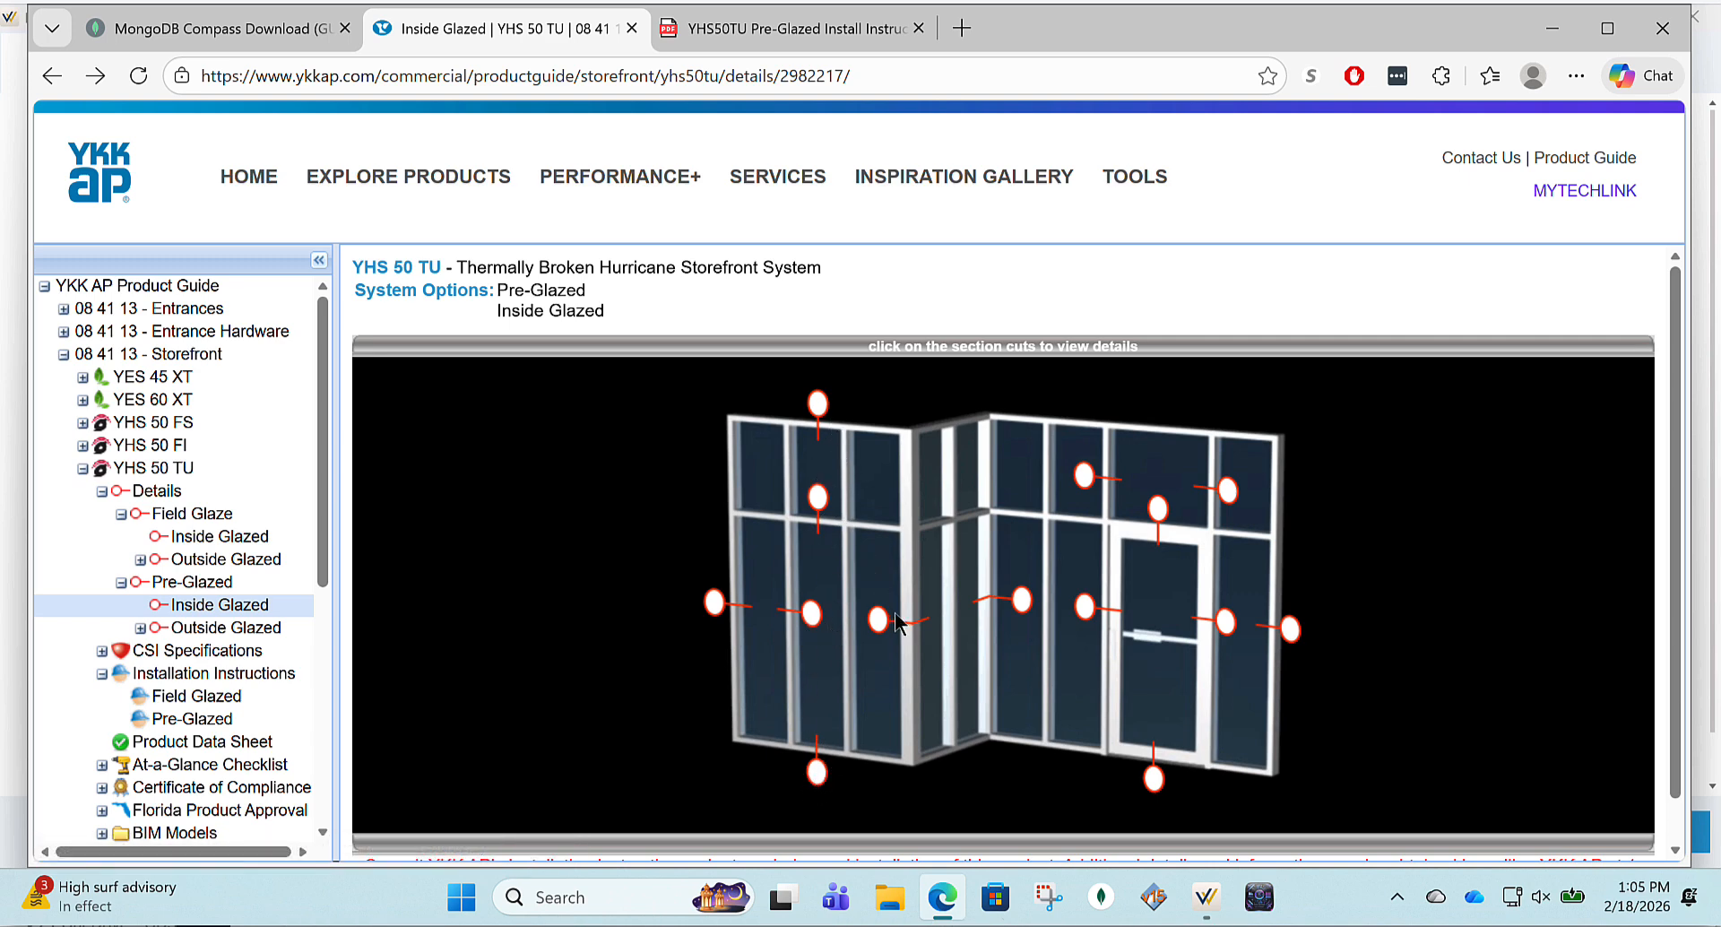
Switch back to WinBidPro's New Framing System (Copy) window and open the default Head assembly for editing
mouse_move(1207, 910)
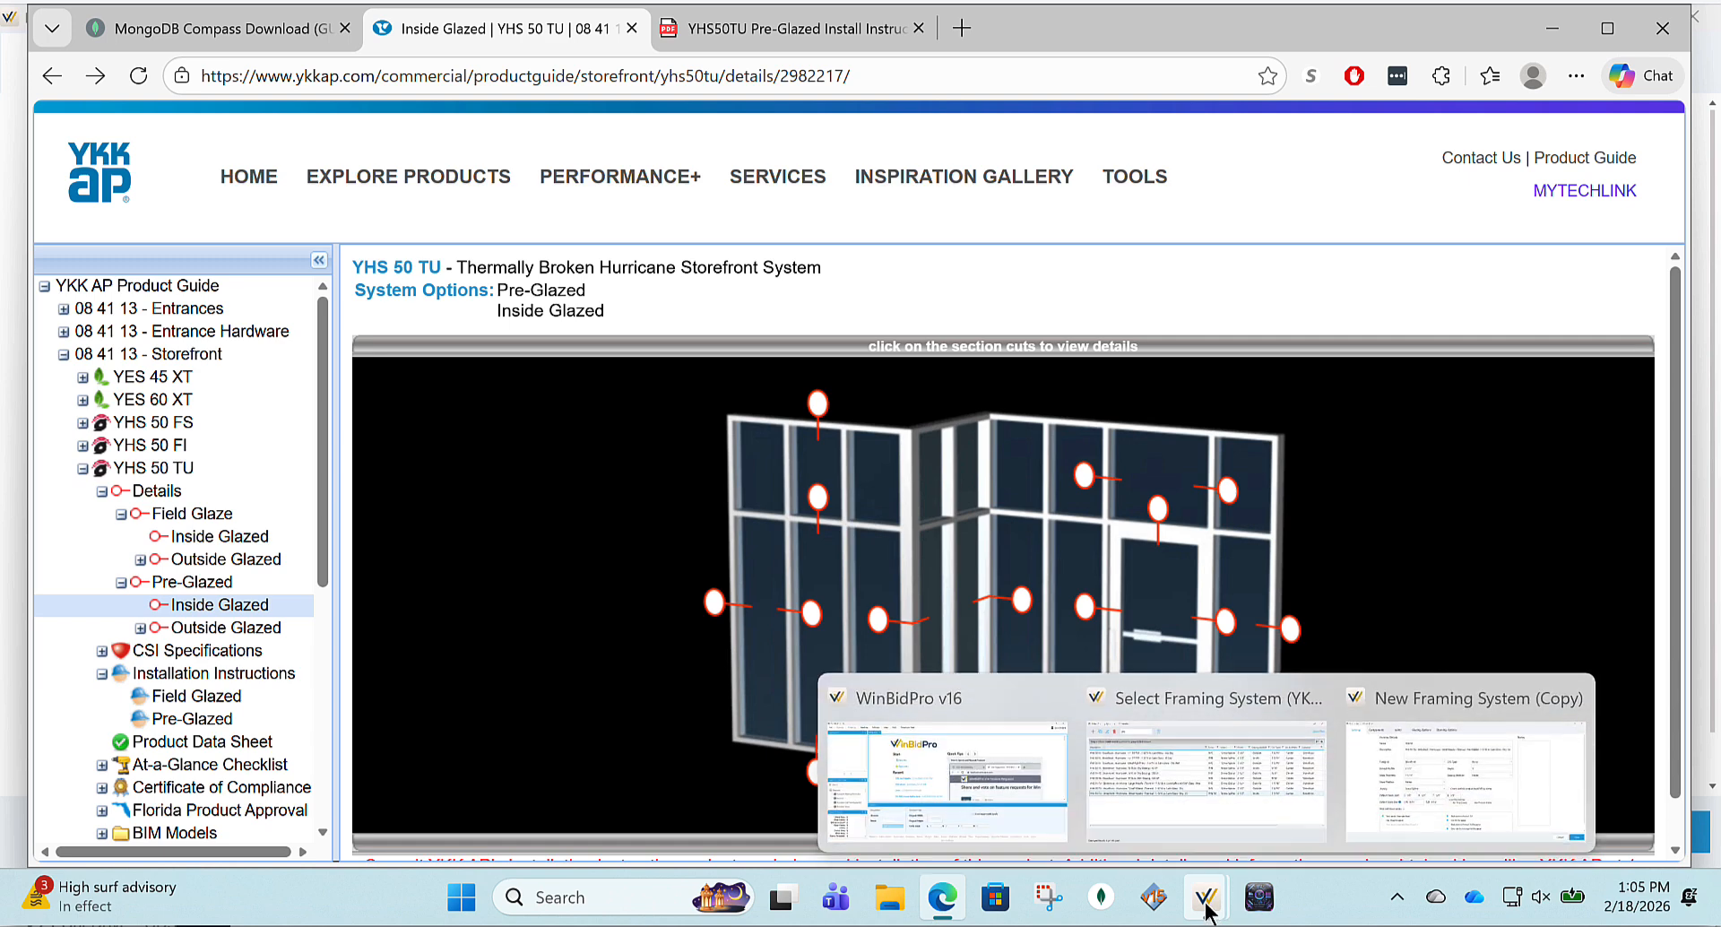
click(1507, 774)
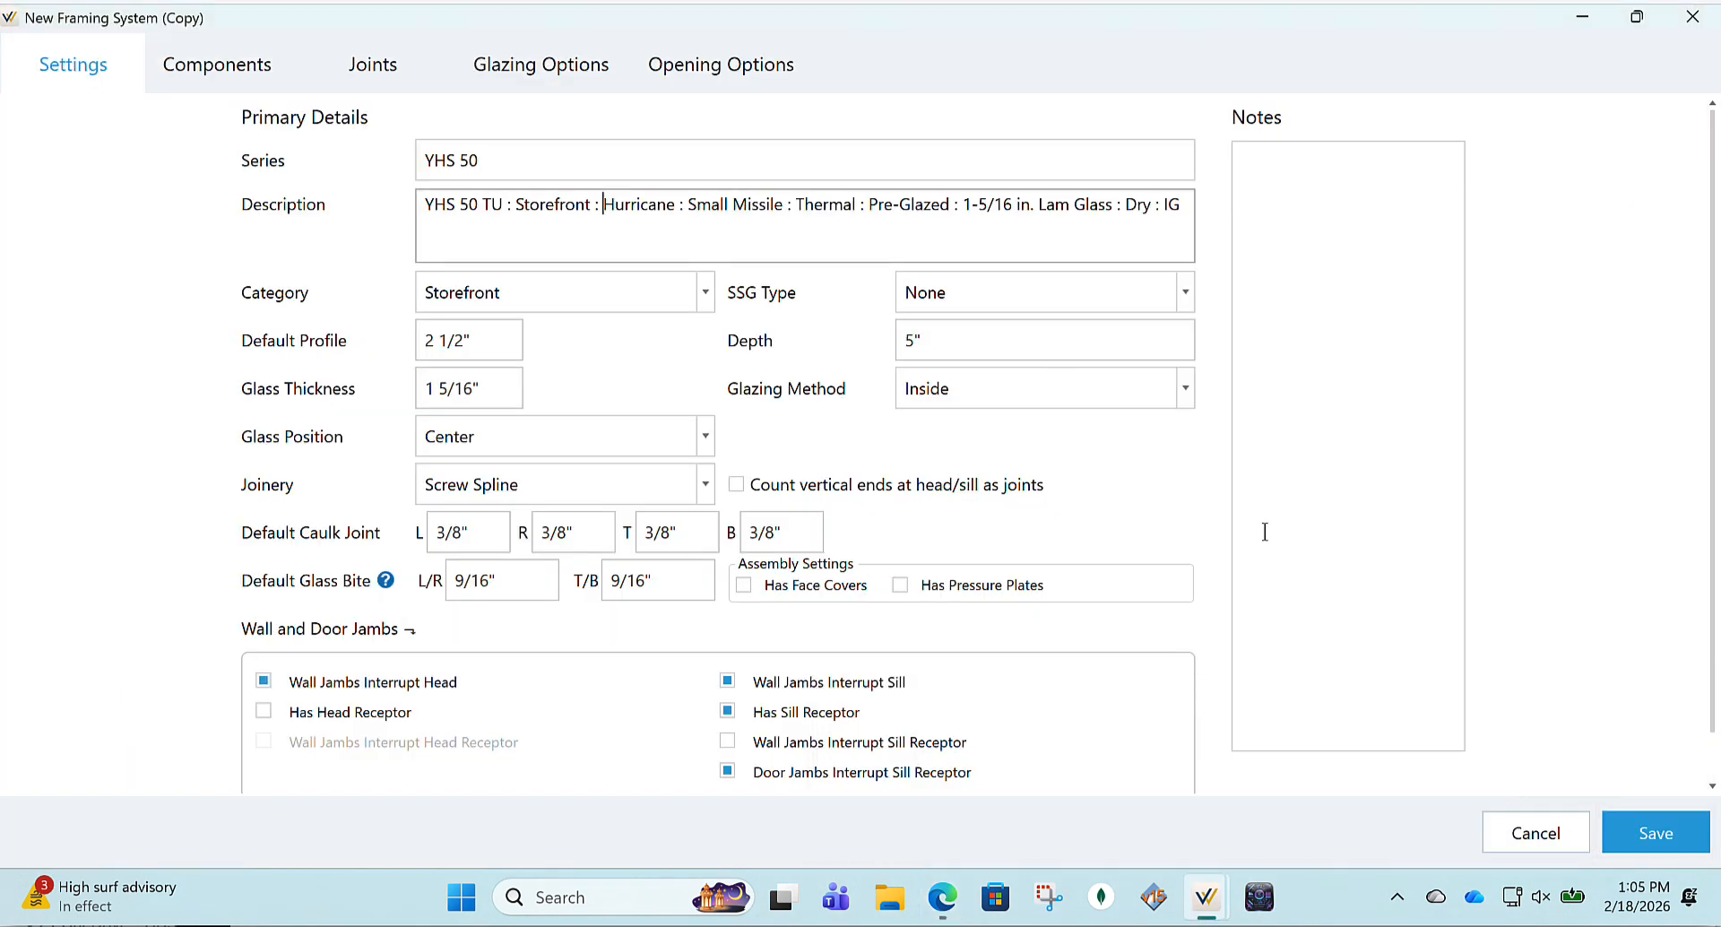
click(604, 205)
click(218, 70)
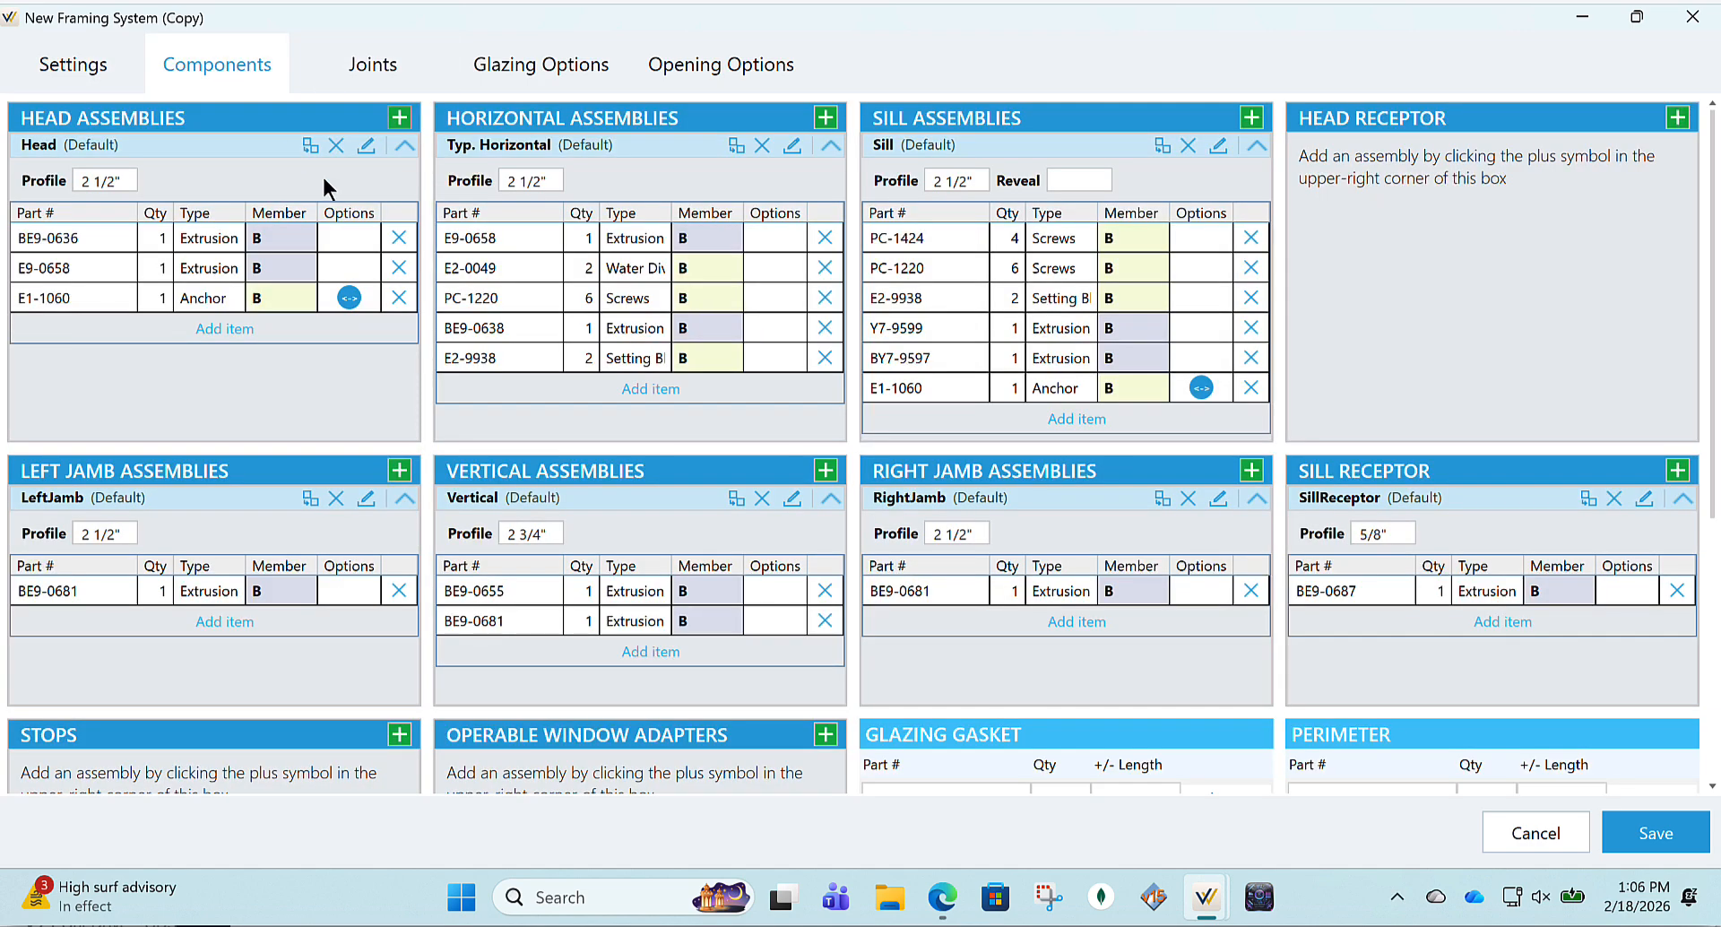
click(366, 146)
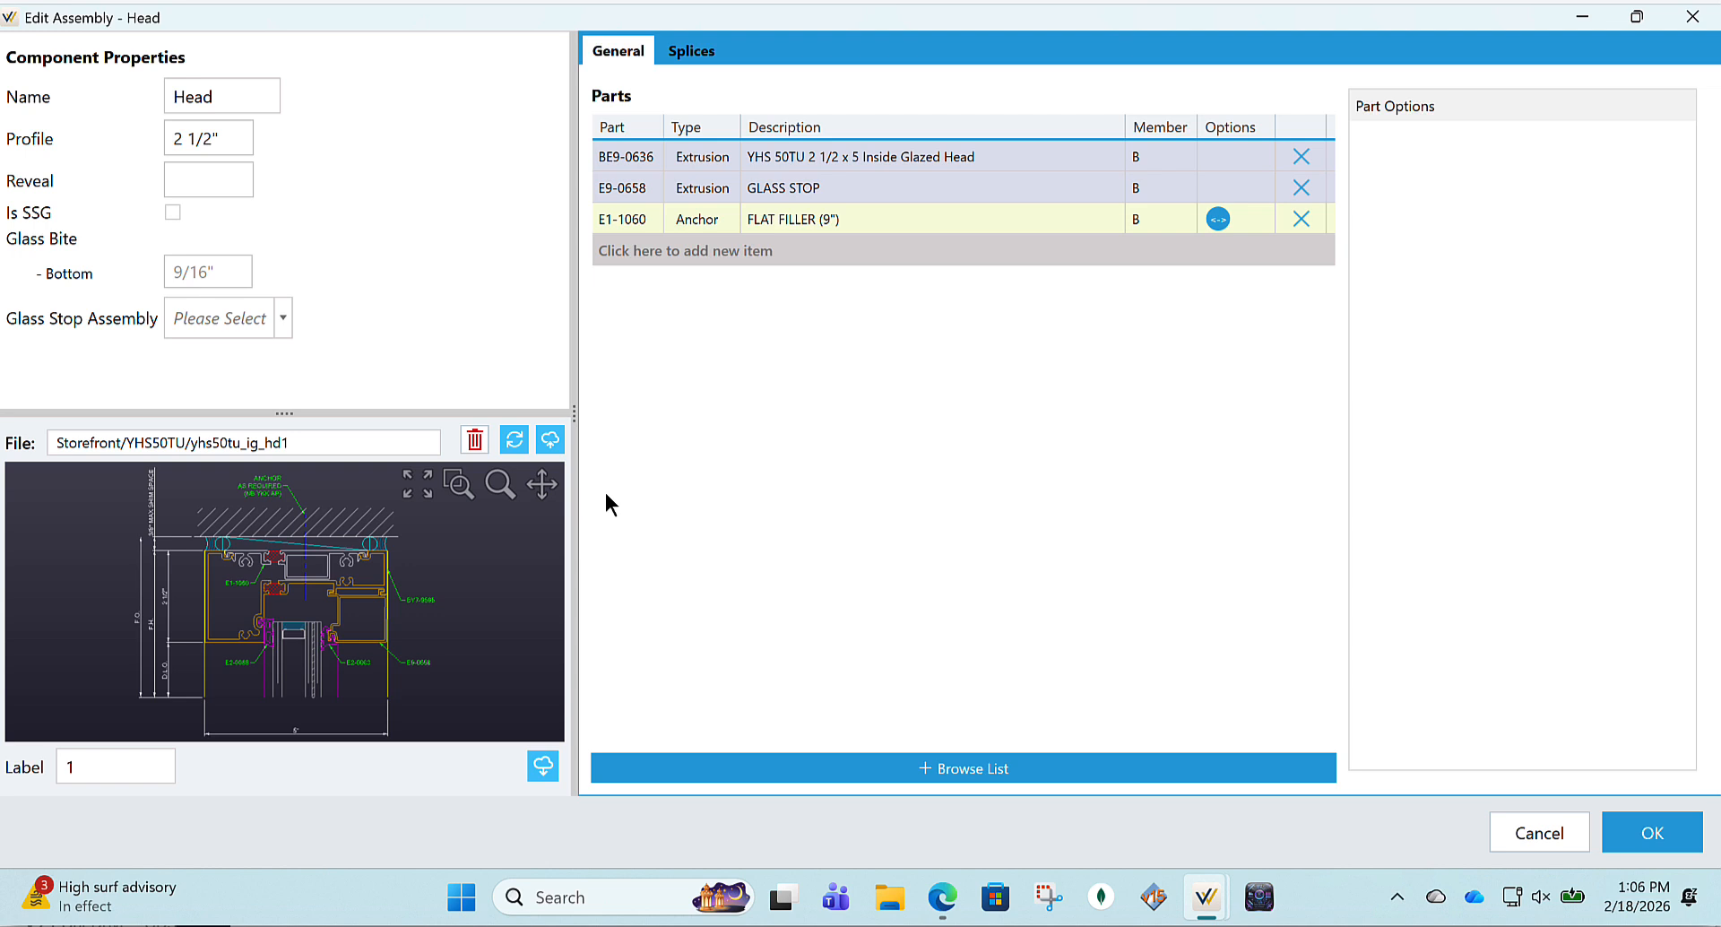
Replace the head assembly's CAD detail with yhs50tupg_ig_hd1.dxf from the YHS50TU folder and save the new file reference
click(551, 437)
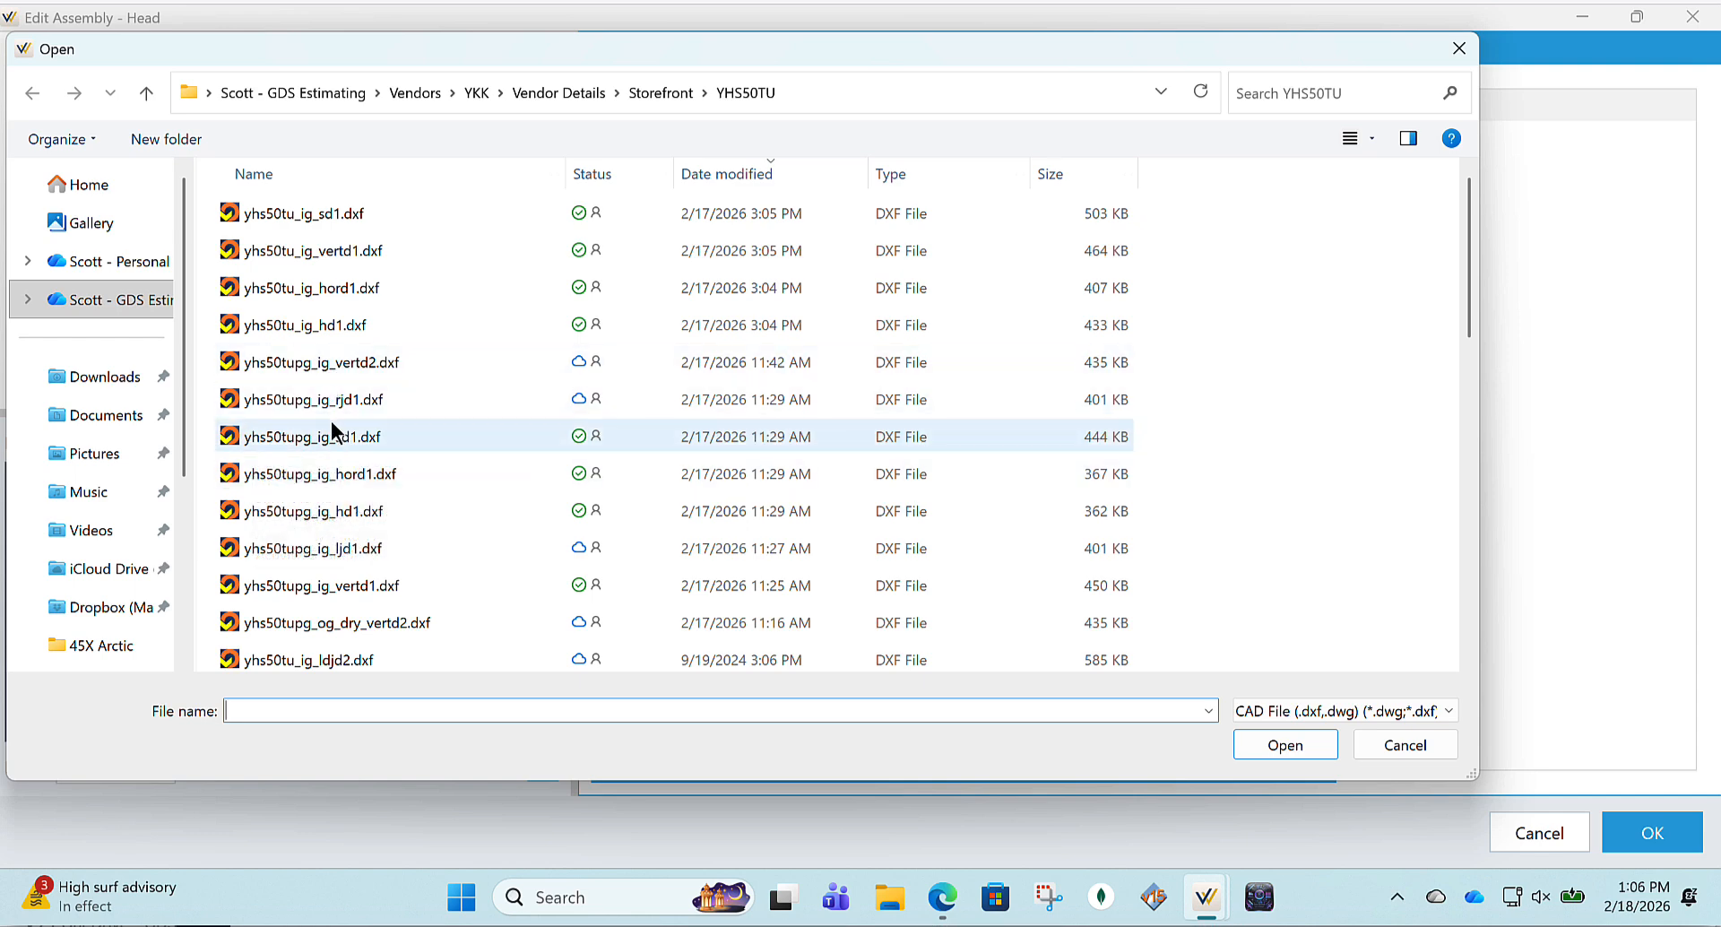
click(338, 514)
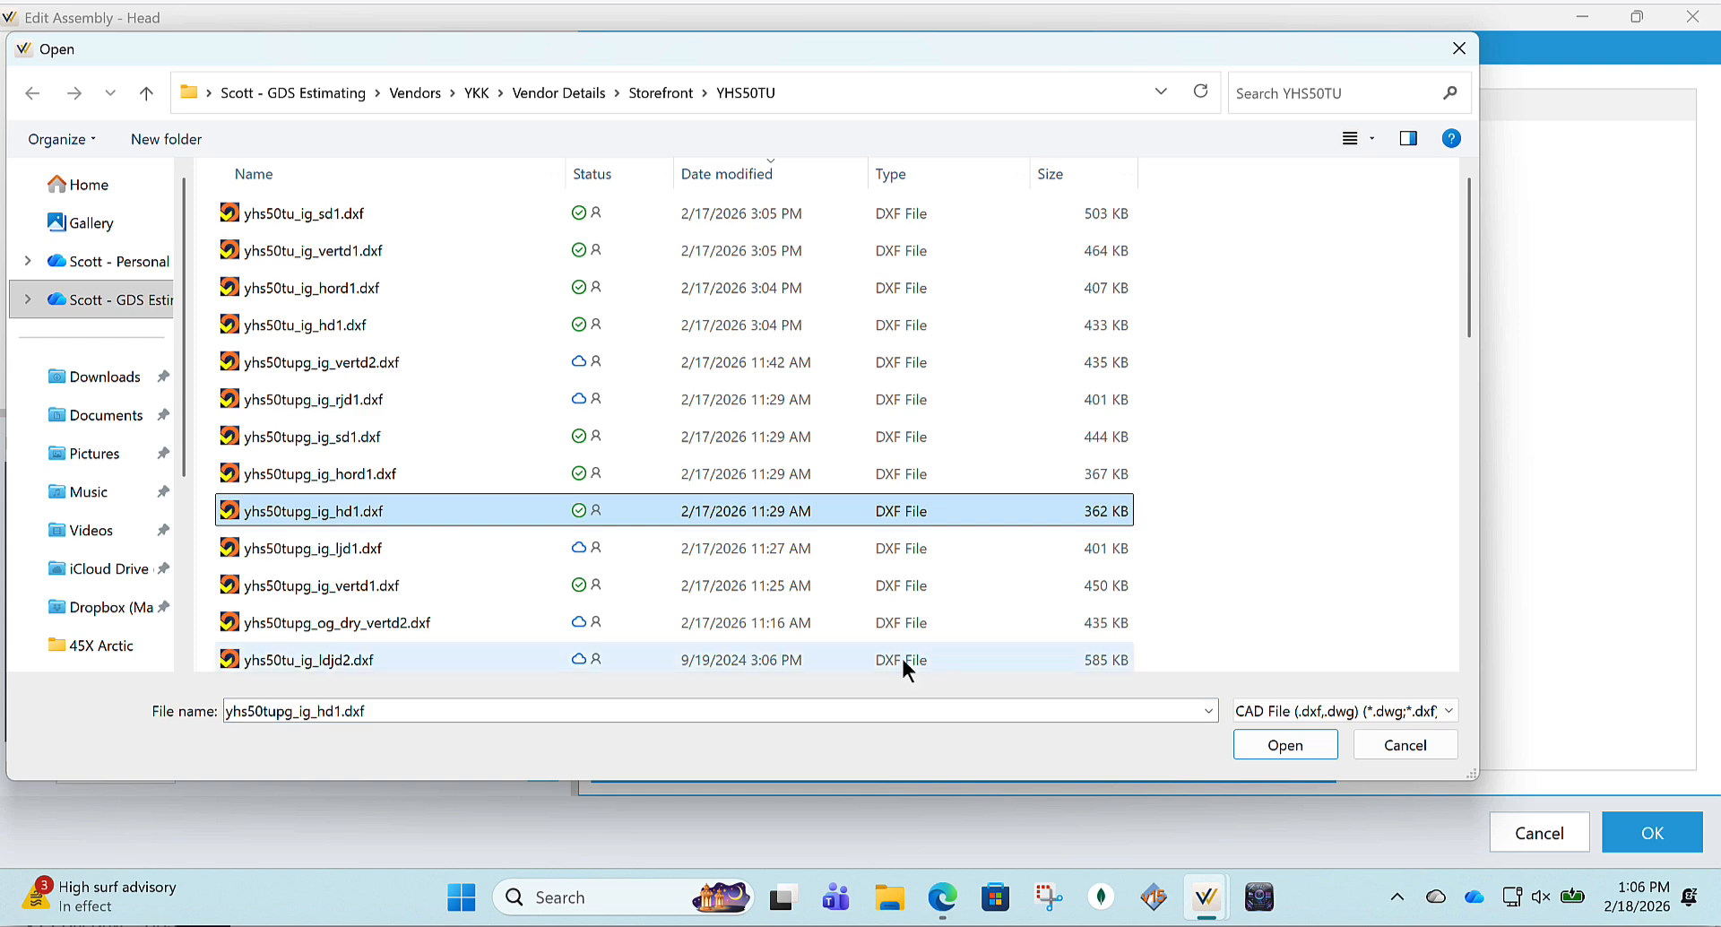
click(1289, 742)
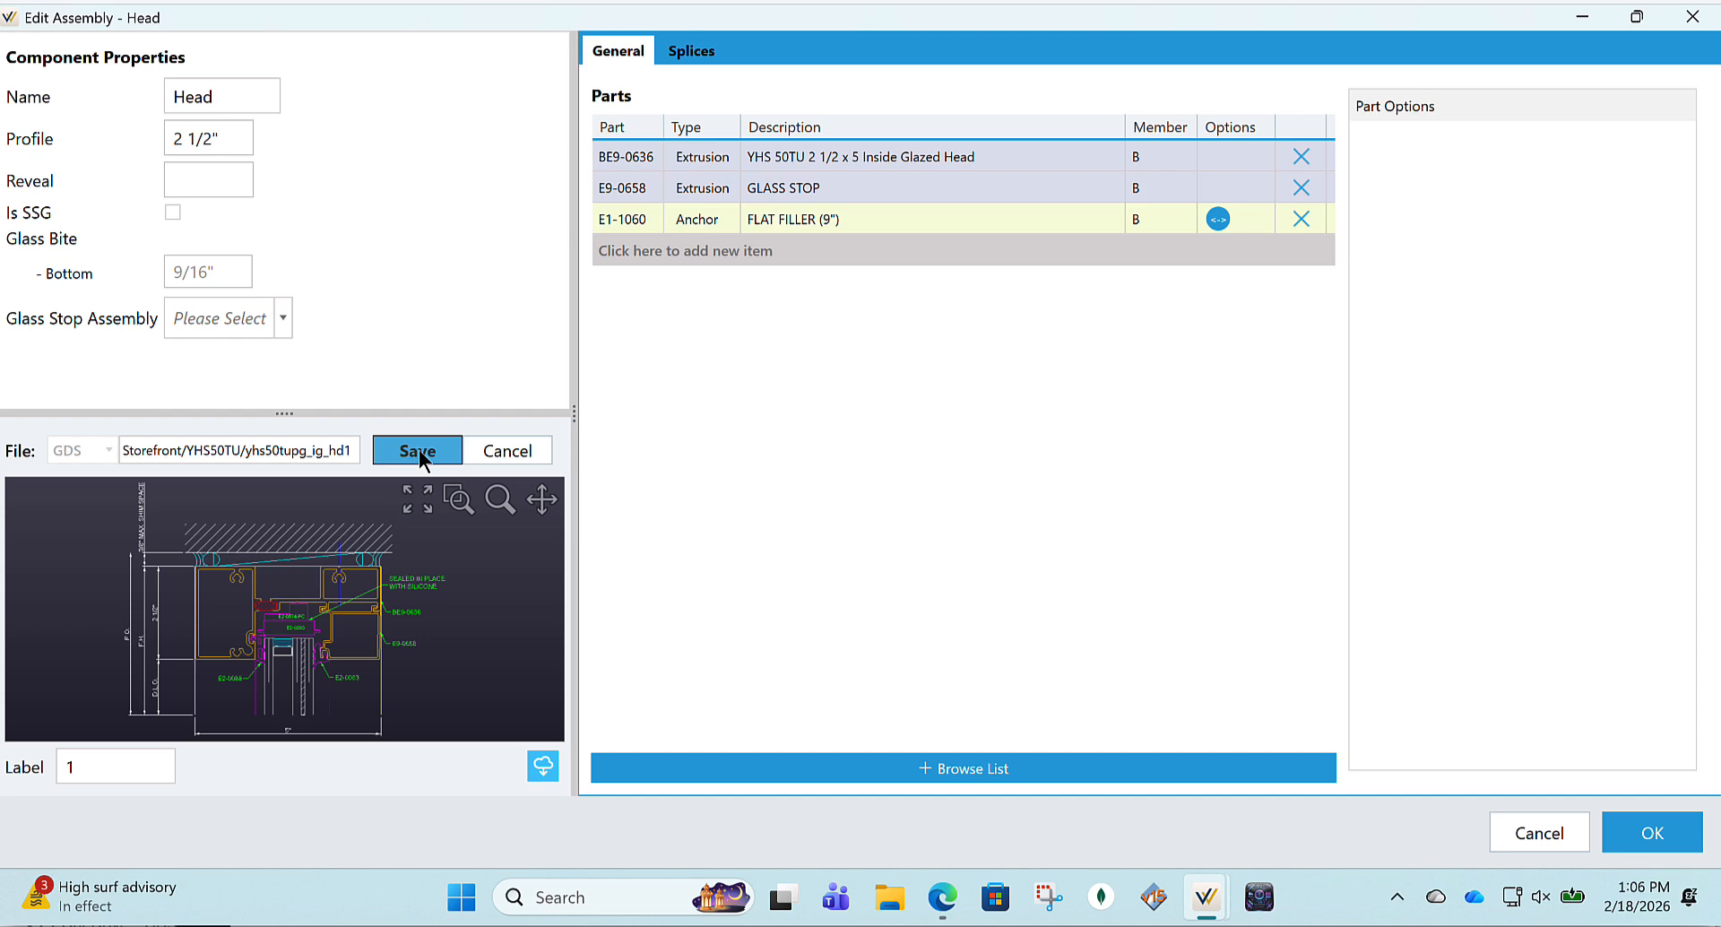
click(417, 449)
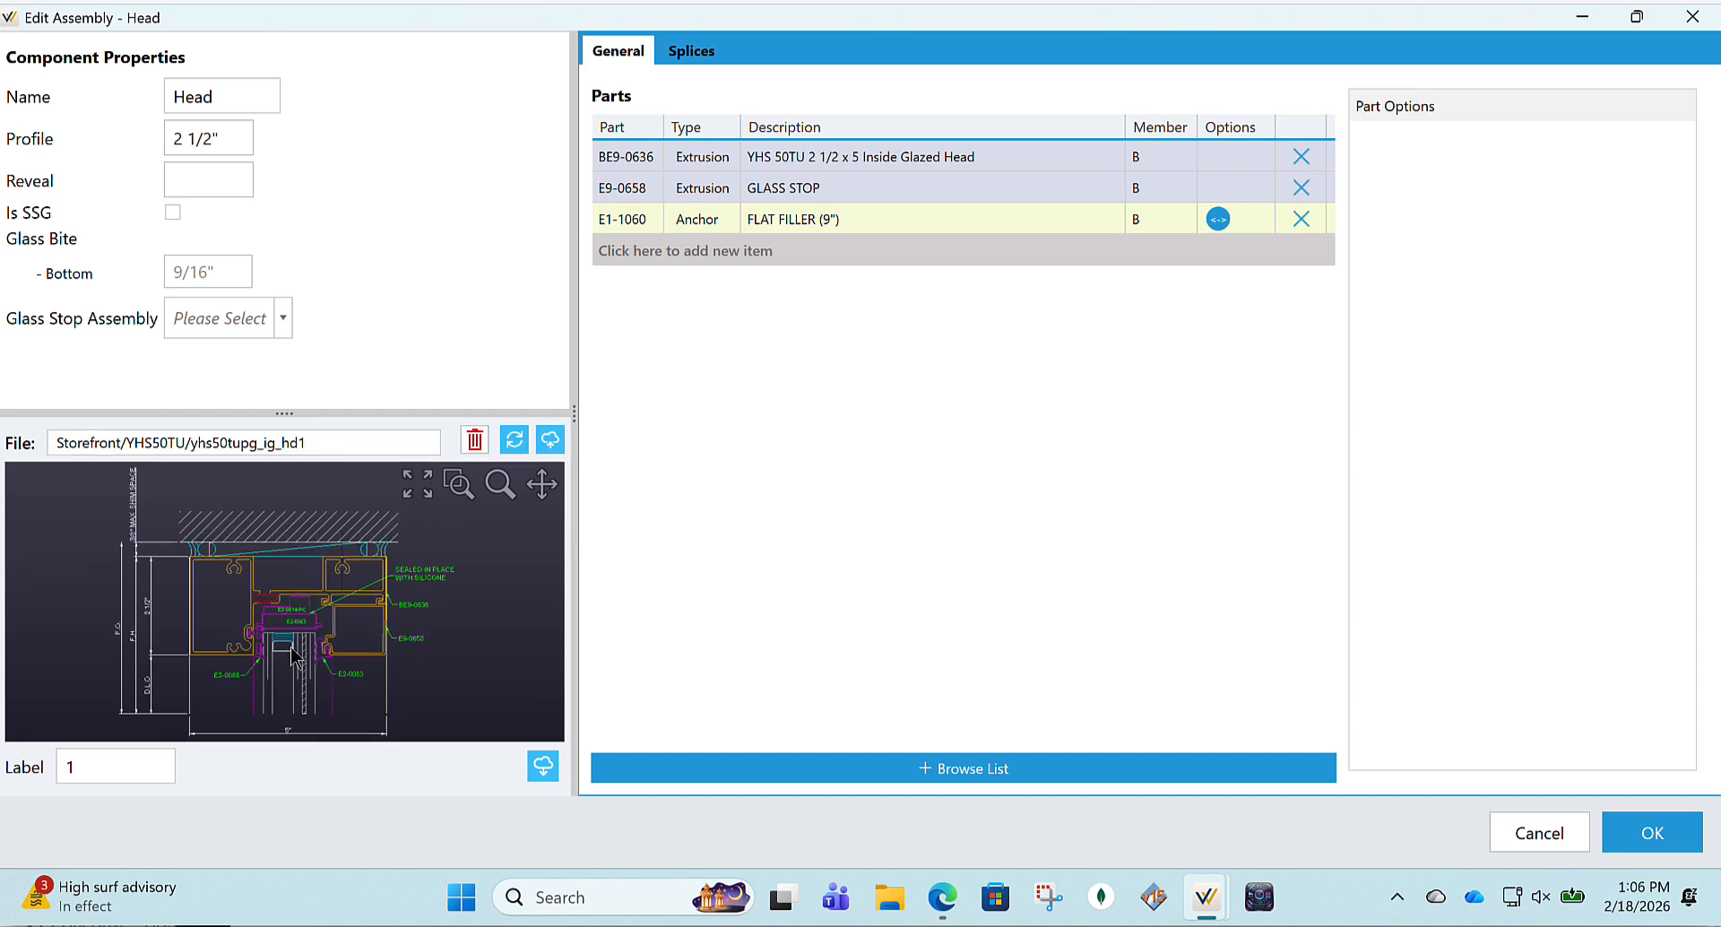
Check the new head detail's part callouts and remove the E1-1060 flat filler anchor from the parts
scroll(294, 650, up, 6)
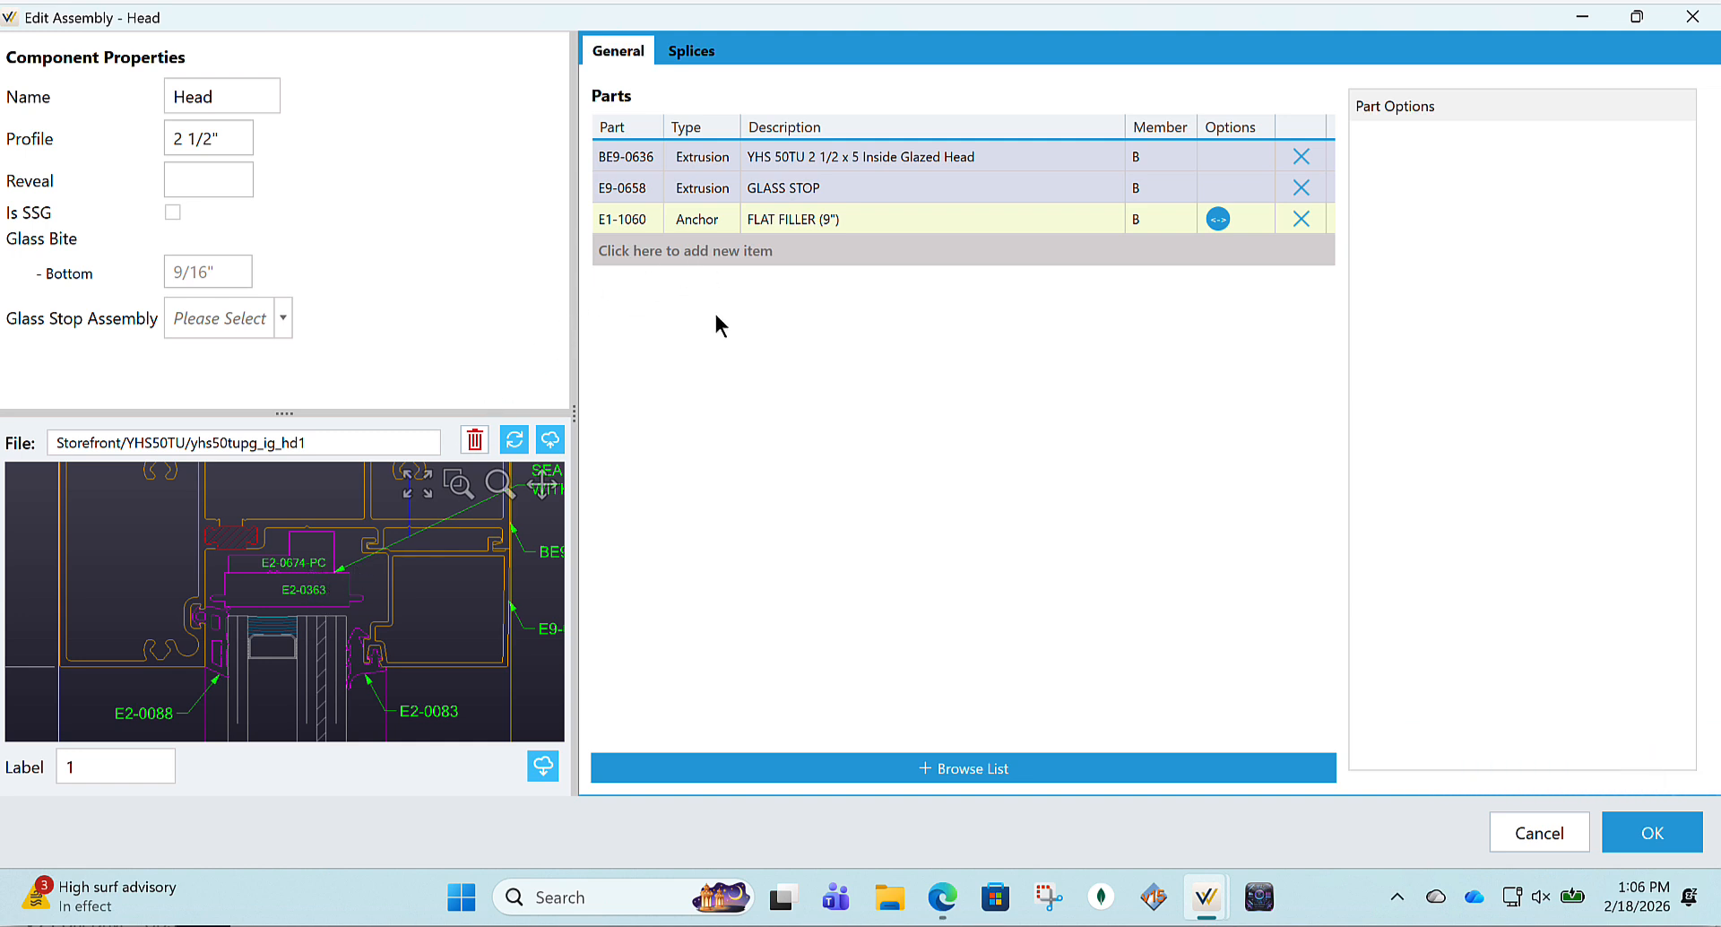
scroll(404, 525, down, 3)
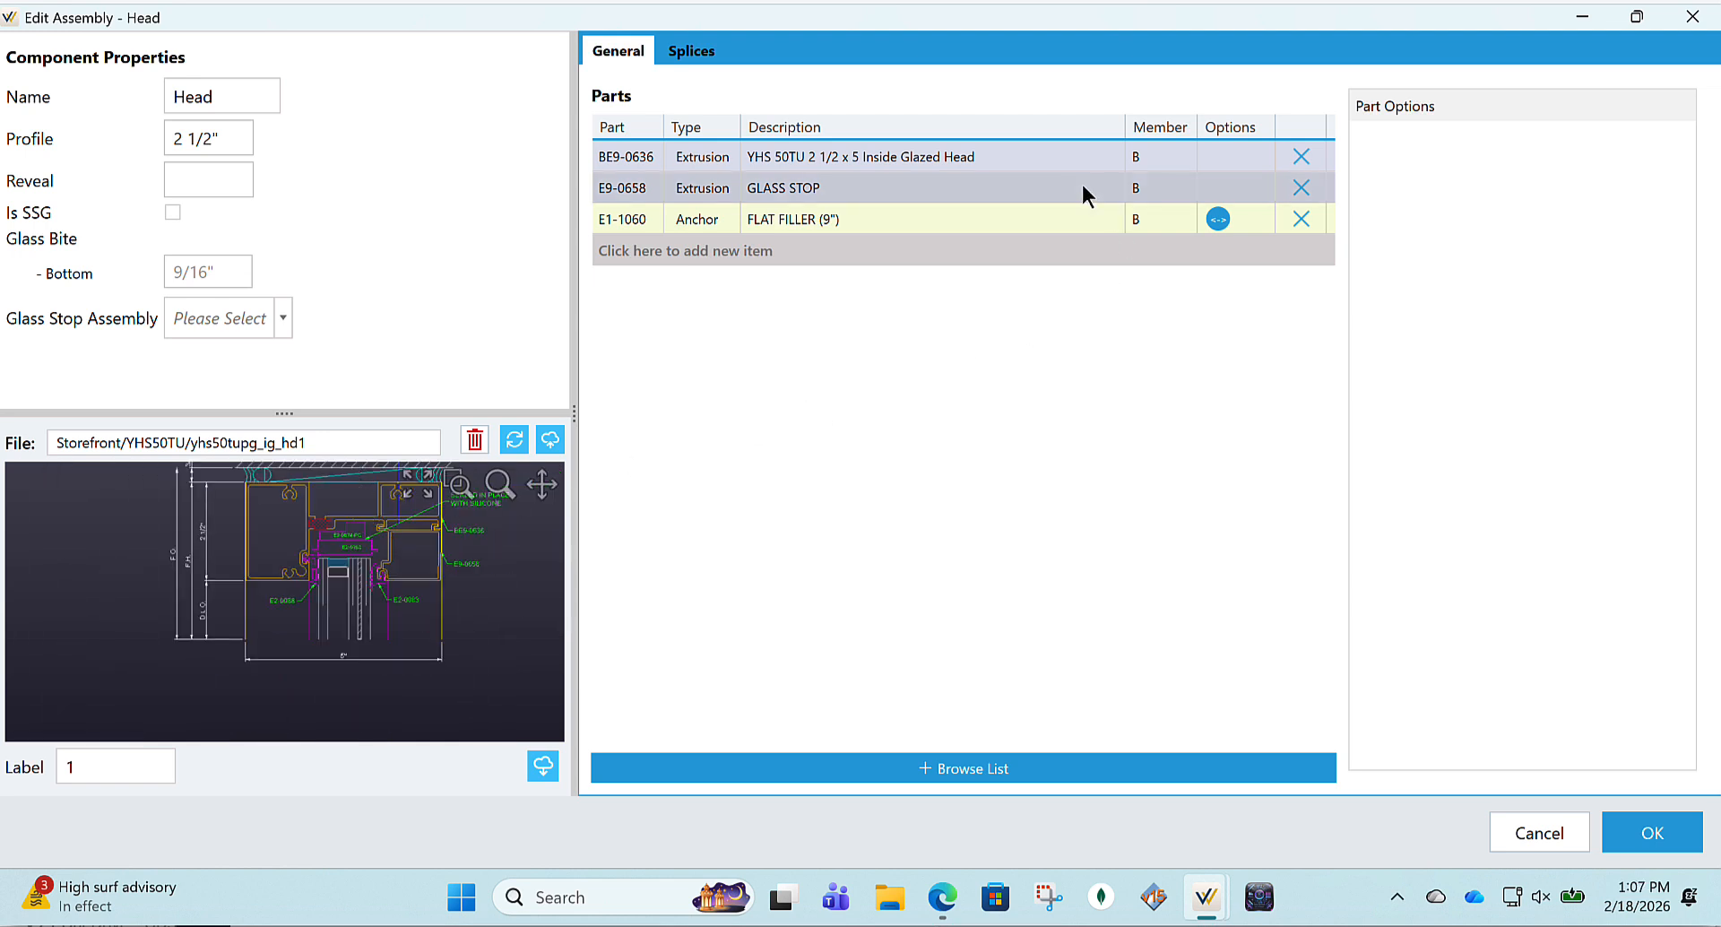
click(1301, 220)
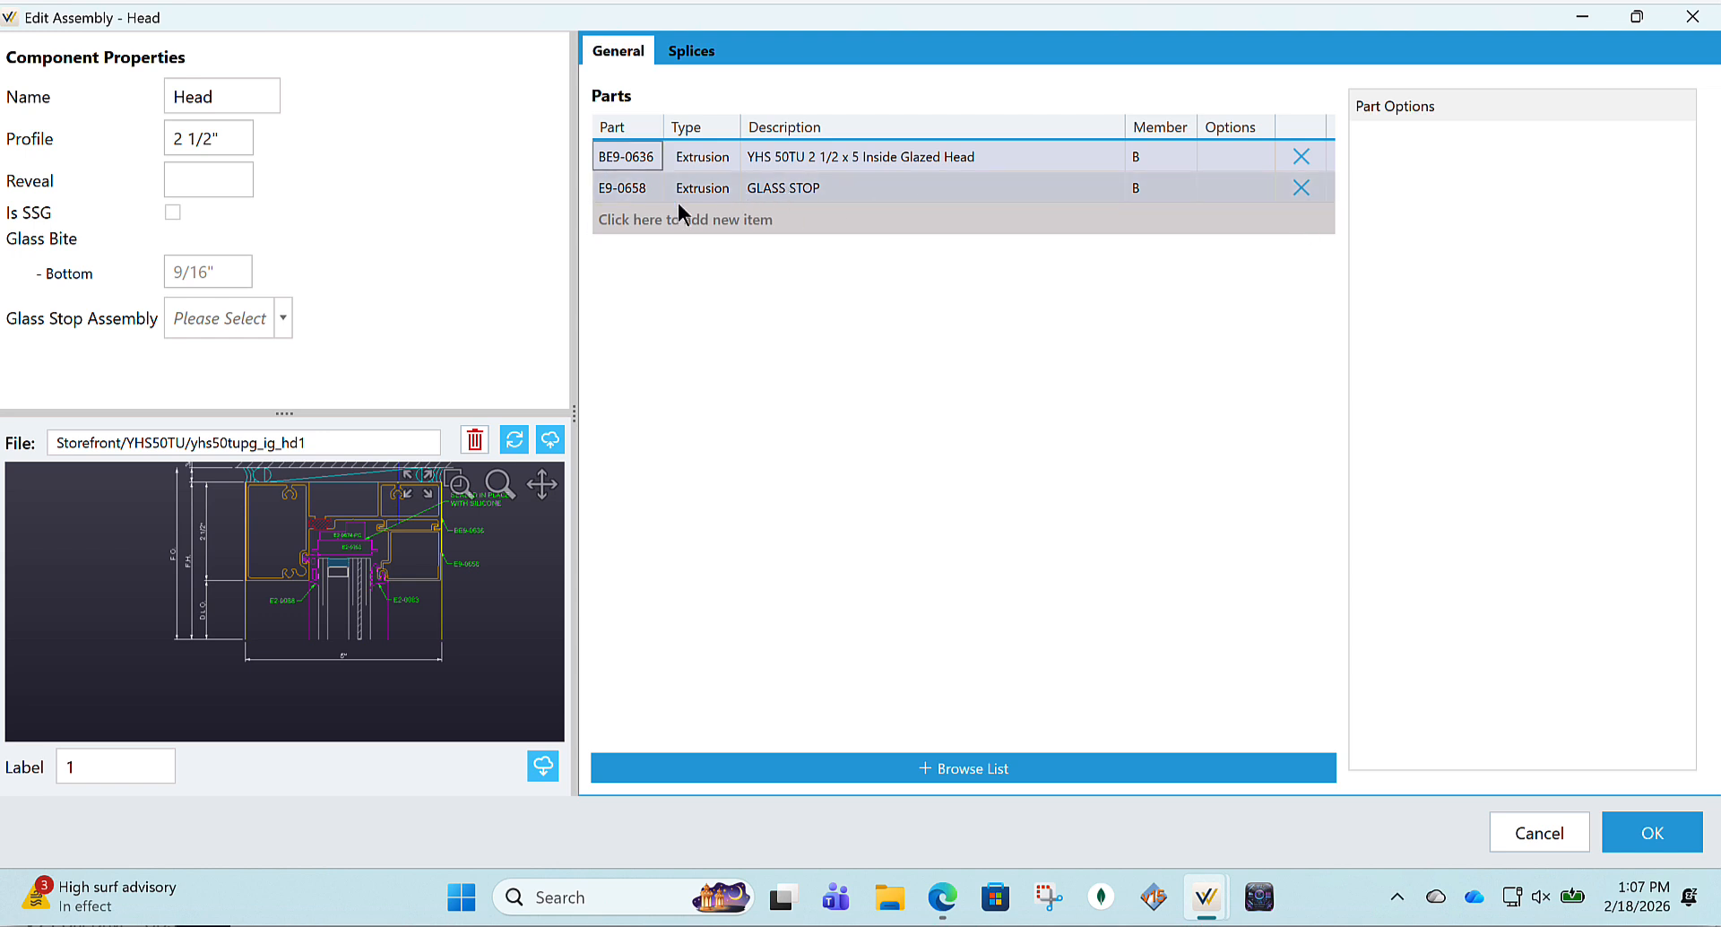
Add the top setting block E2-0674PC called out in the detail to the head assembly's parts
scroll(448, 482, down, 1)
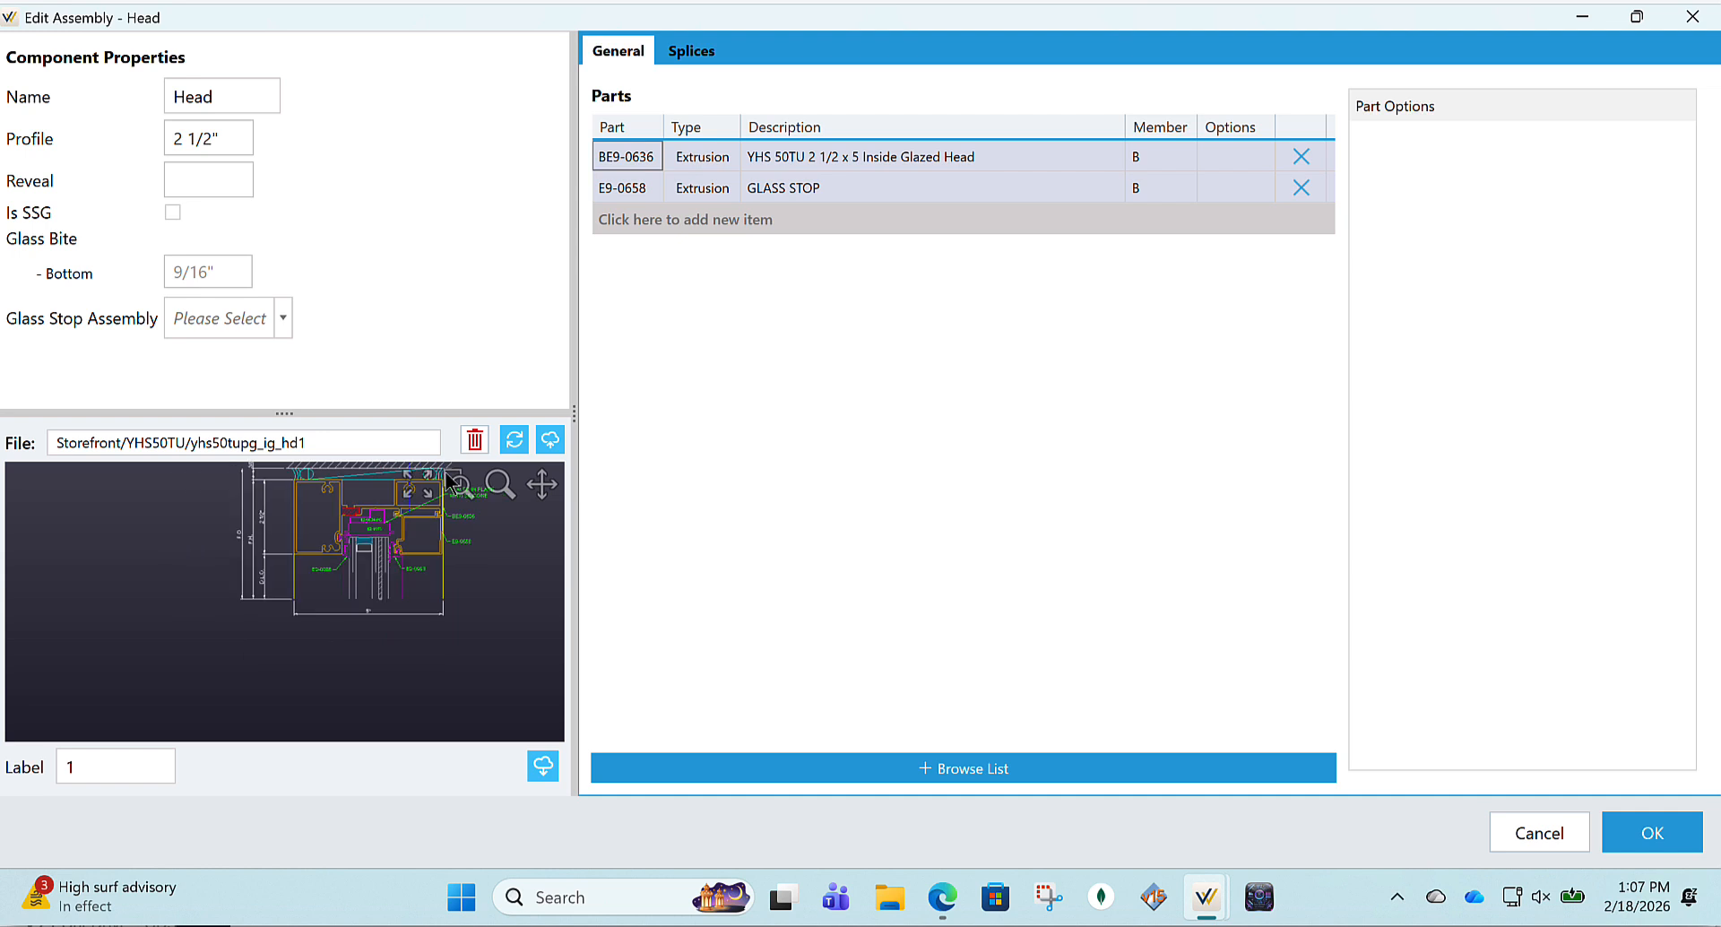
scroll(449, 483, up, 1)
scroll(469, 563, up, 1)
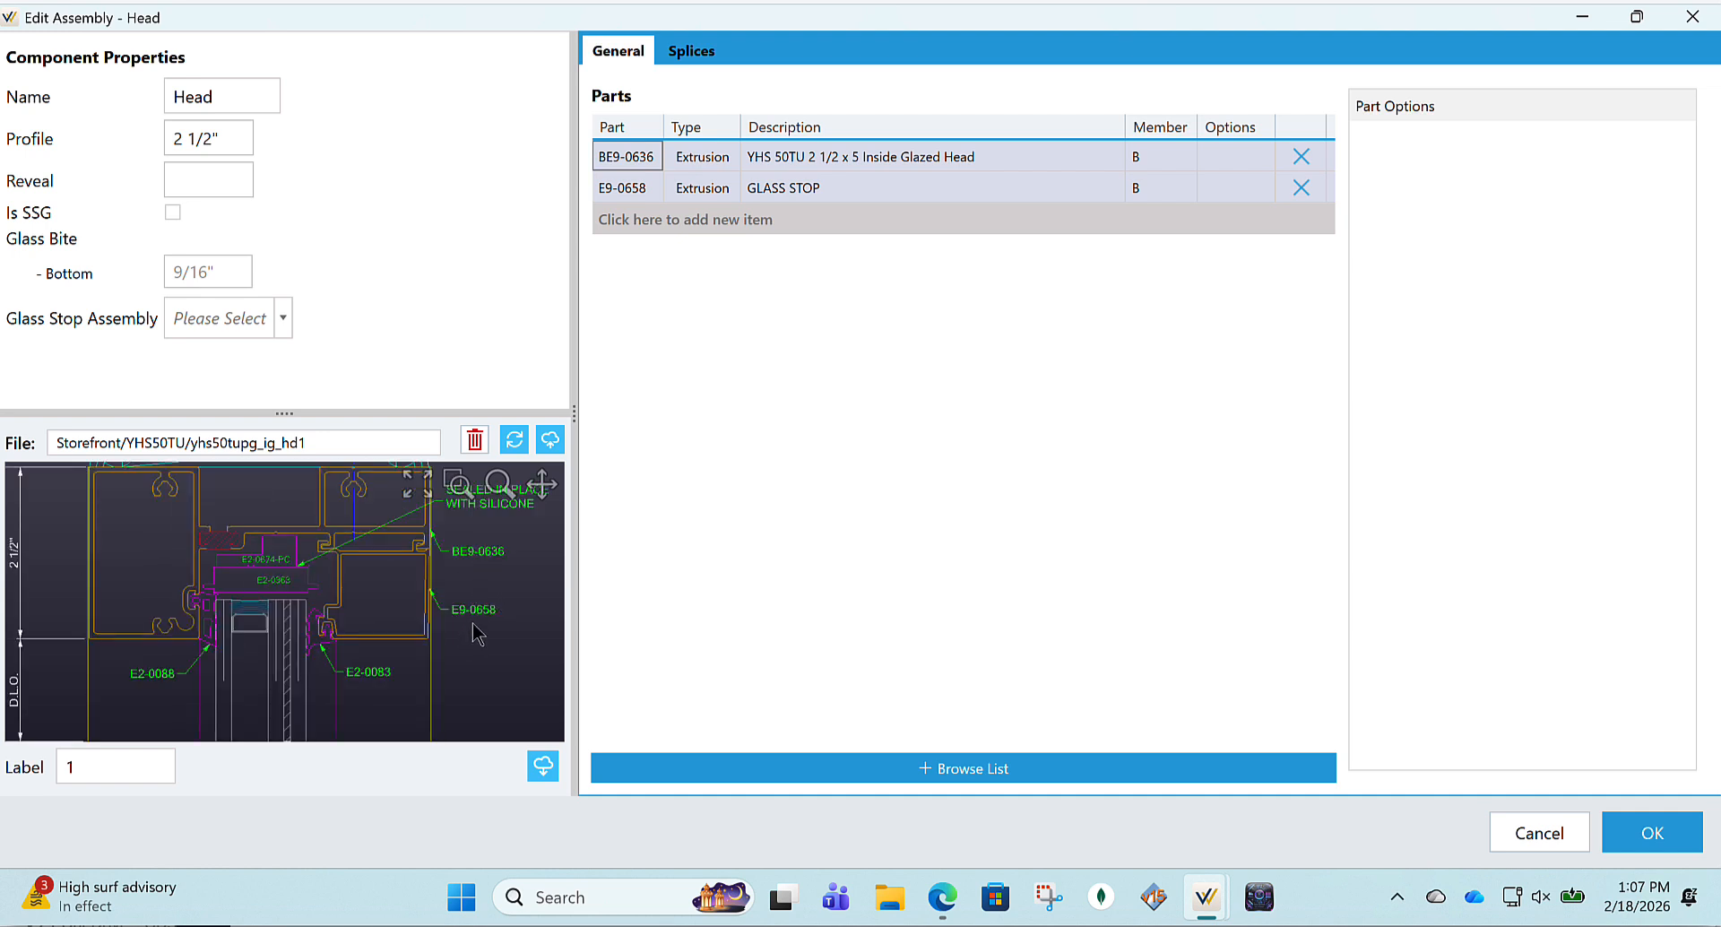
scroll(481, 618, up, 1)
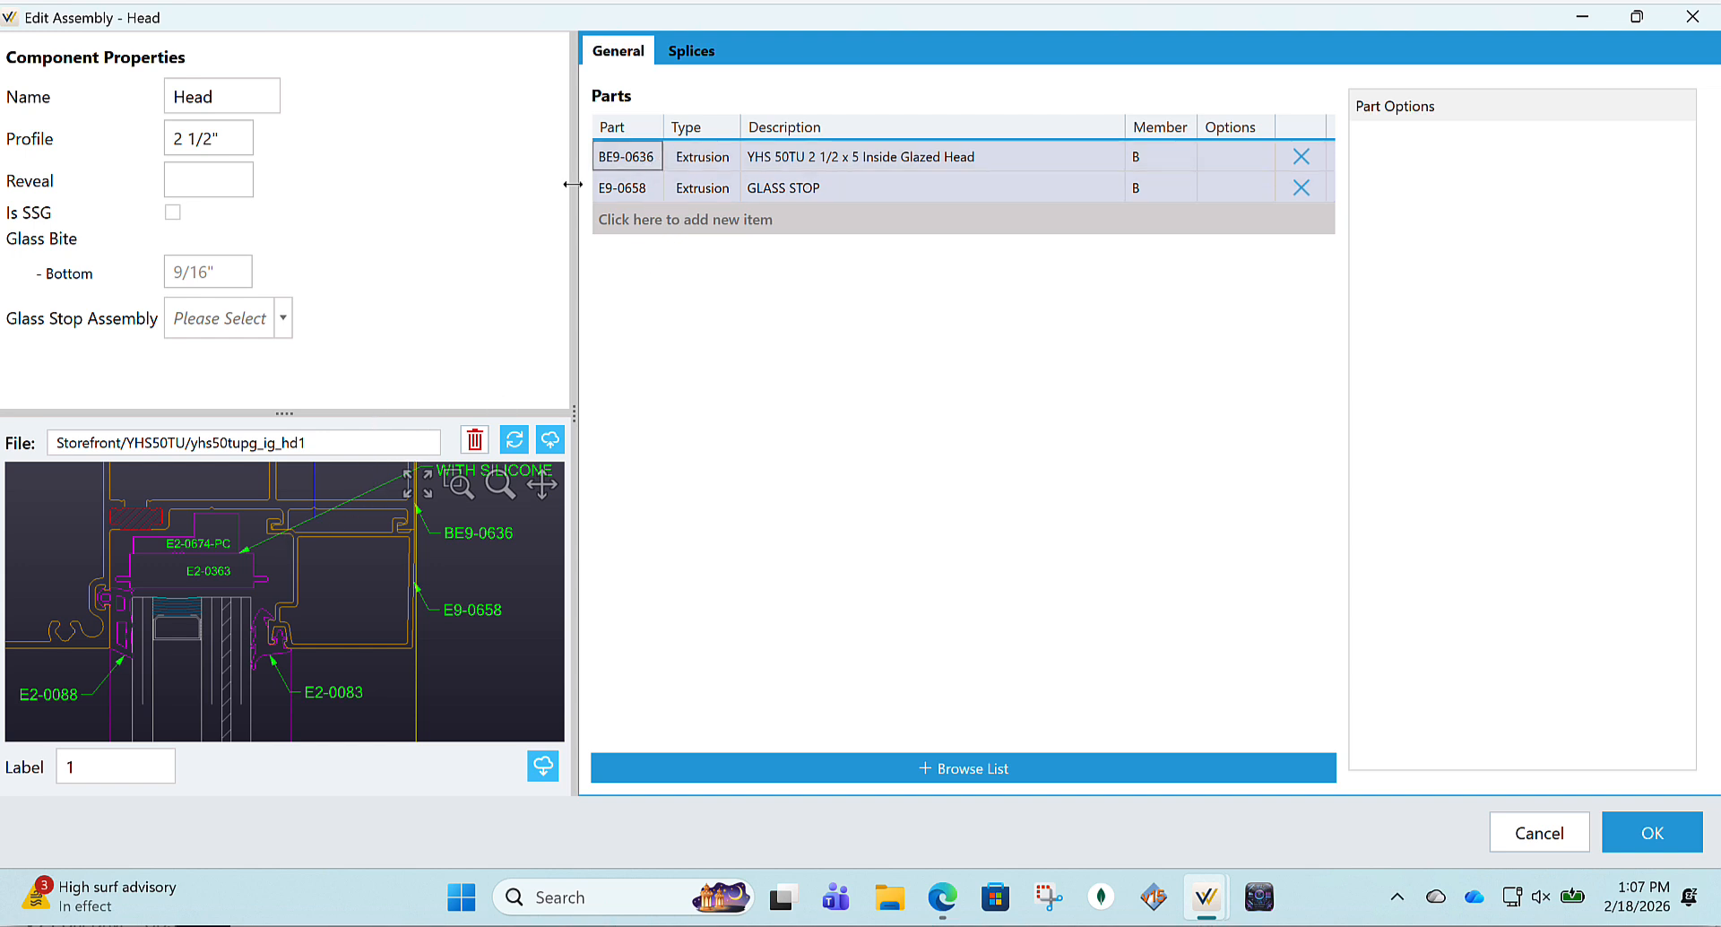
click(653, 218)
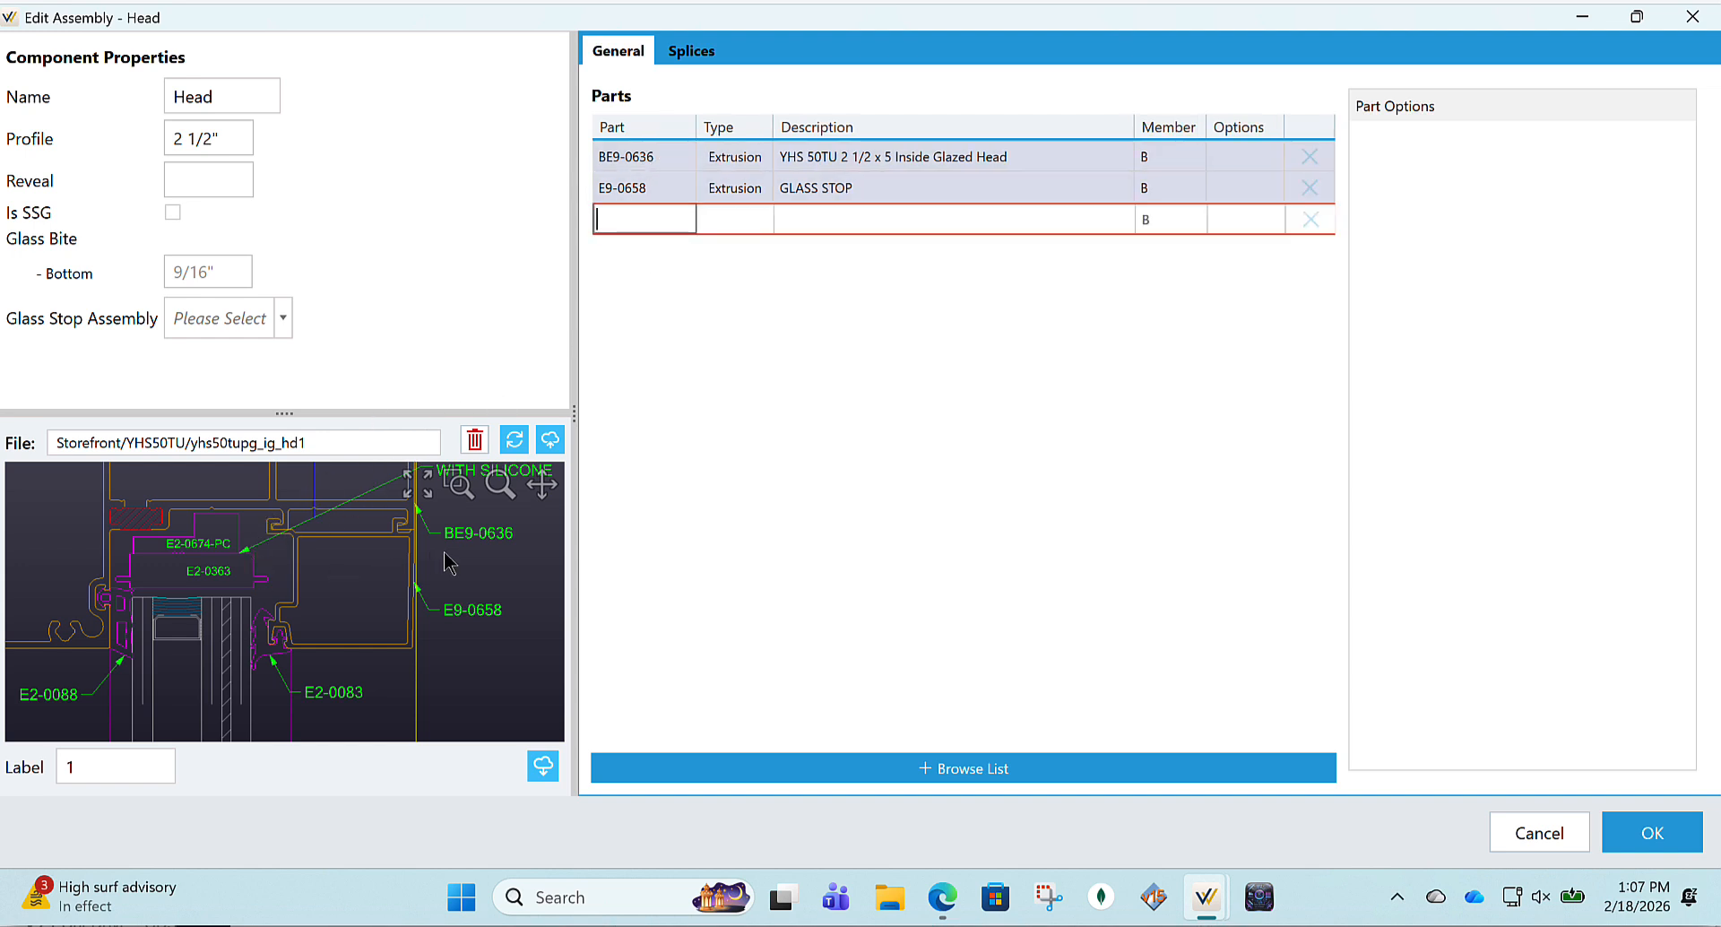
text(e2)
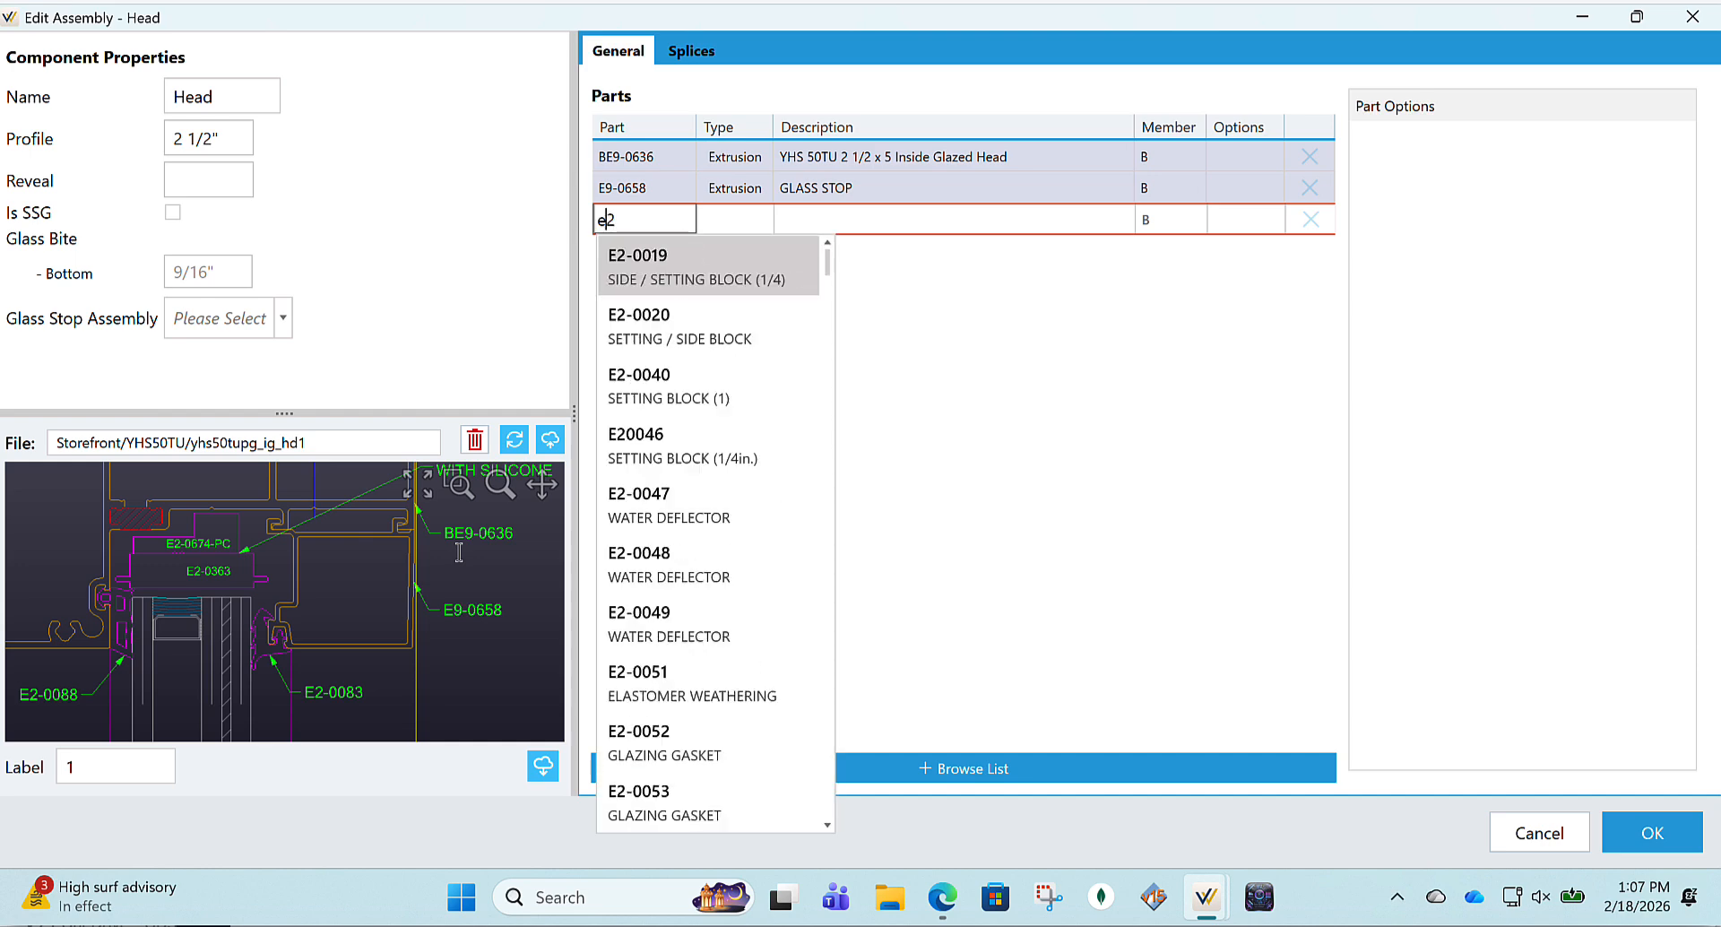
text(0674)
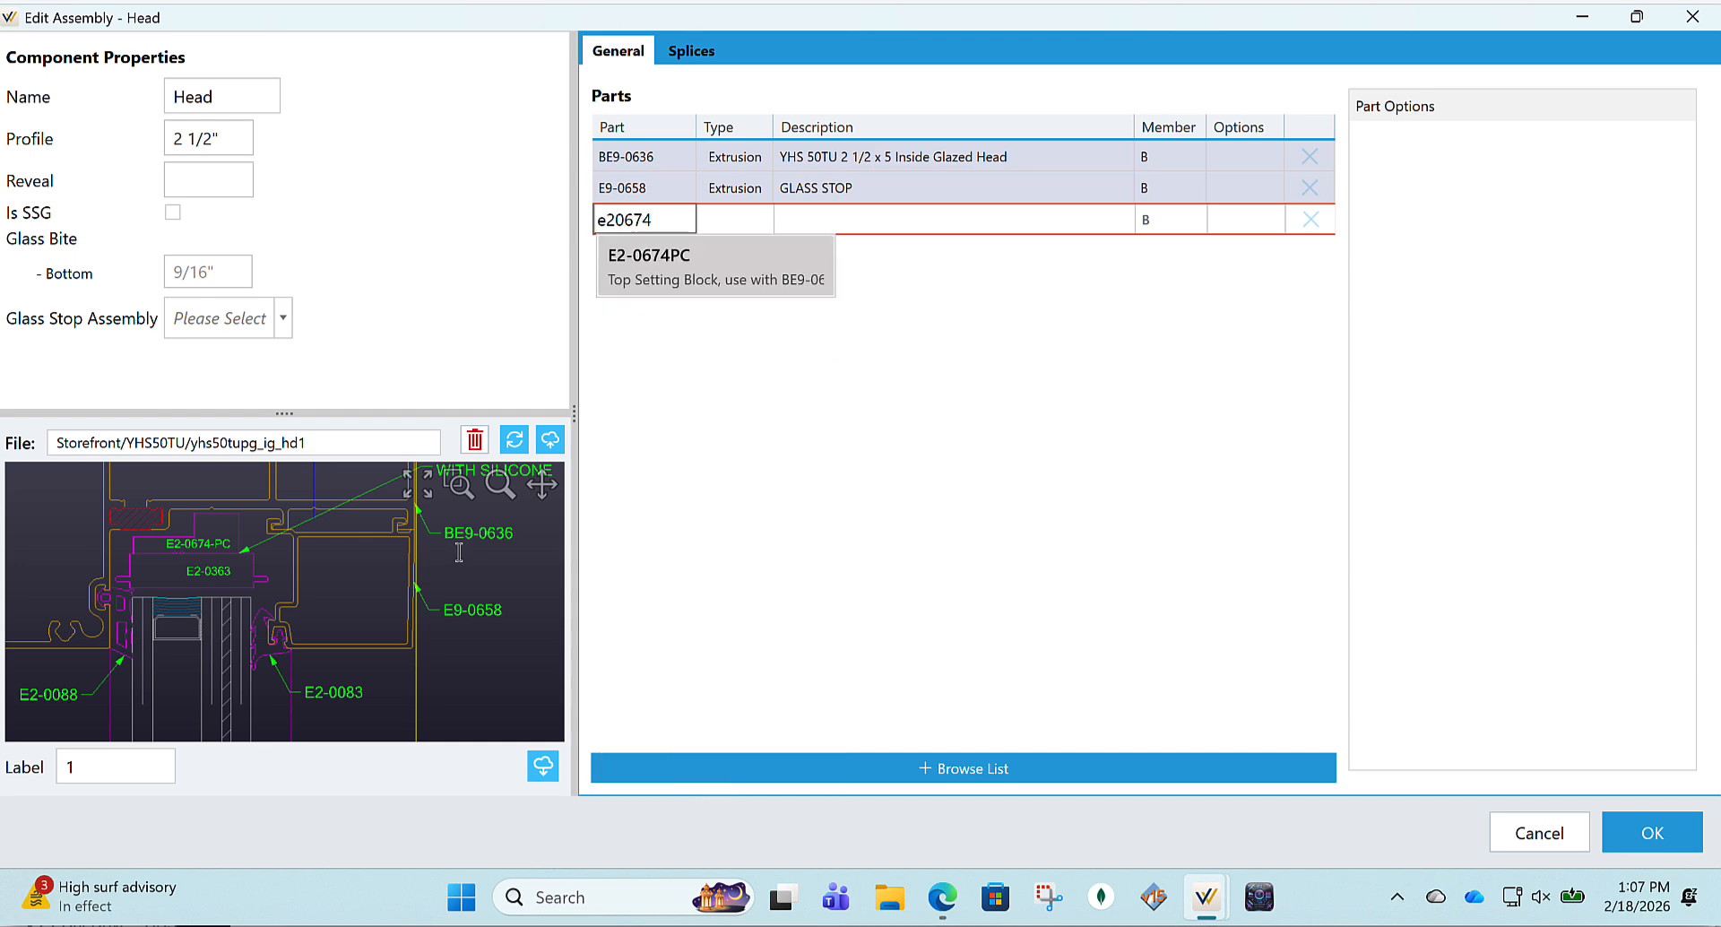
key(Return)
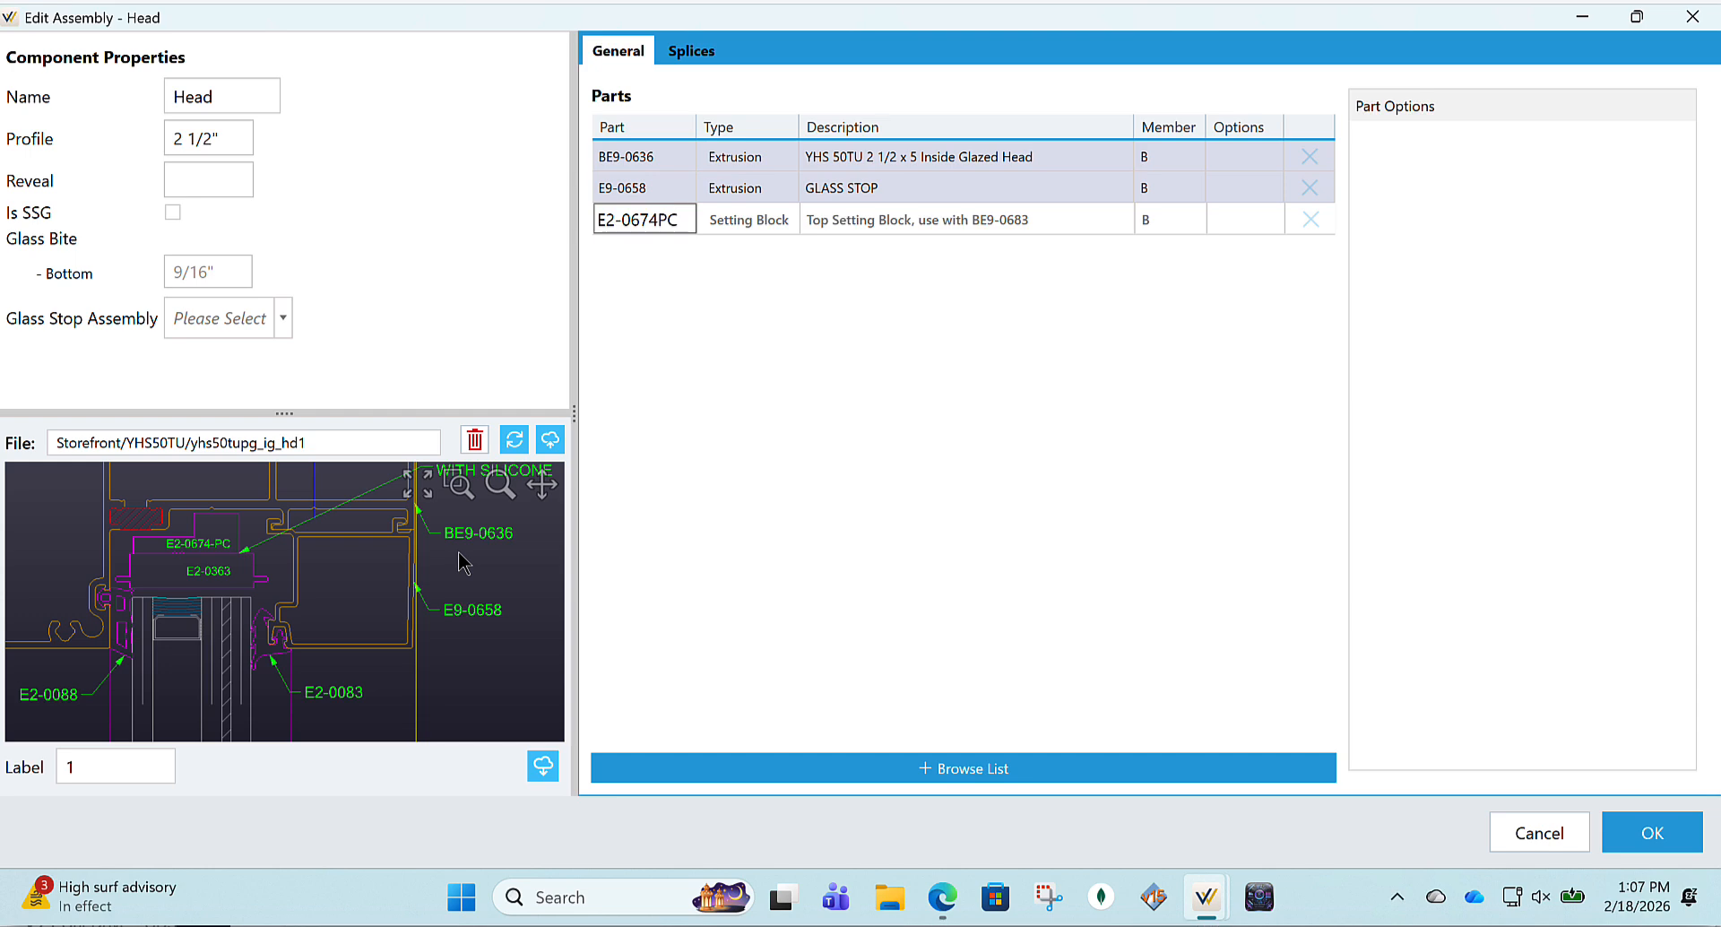
key(Tab)
key(Return)
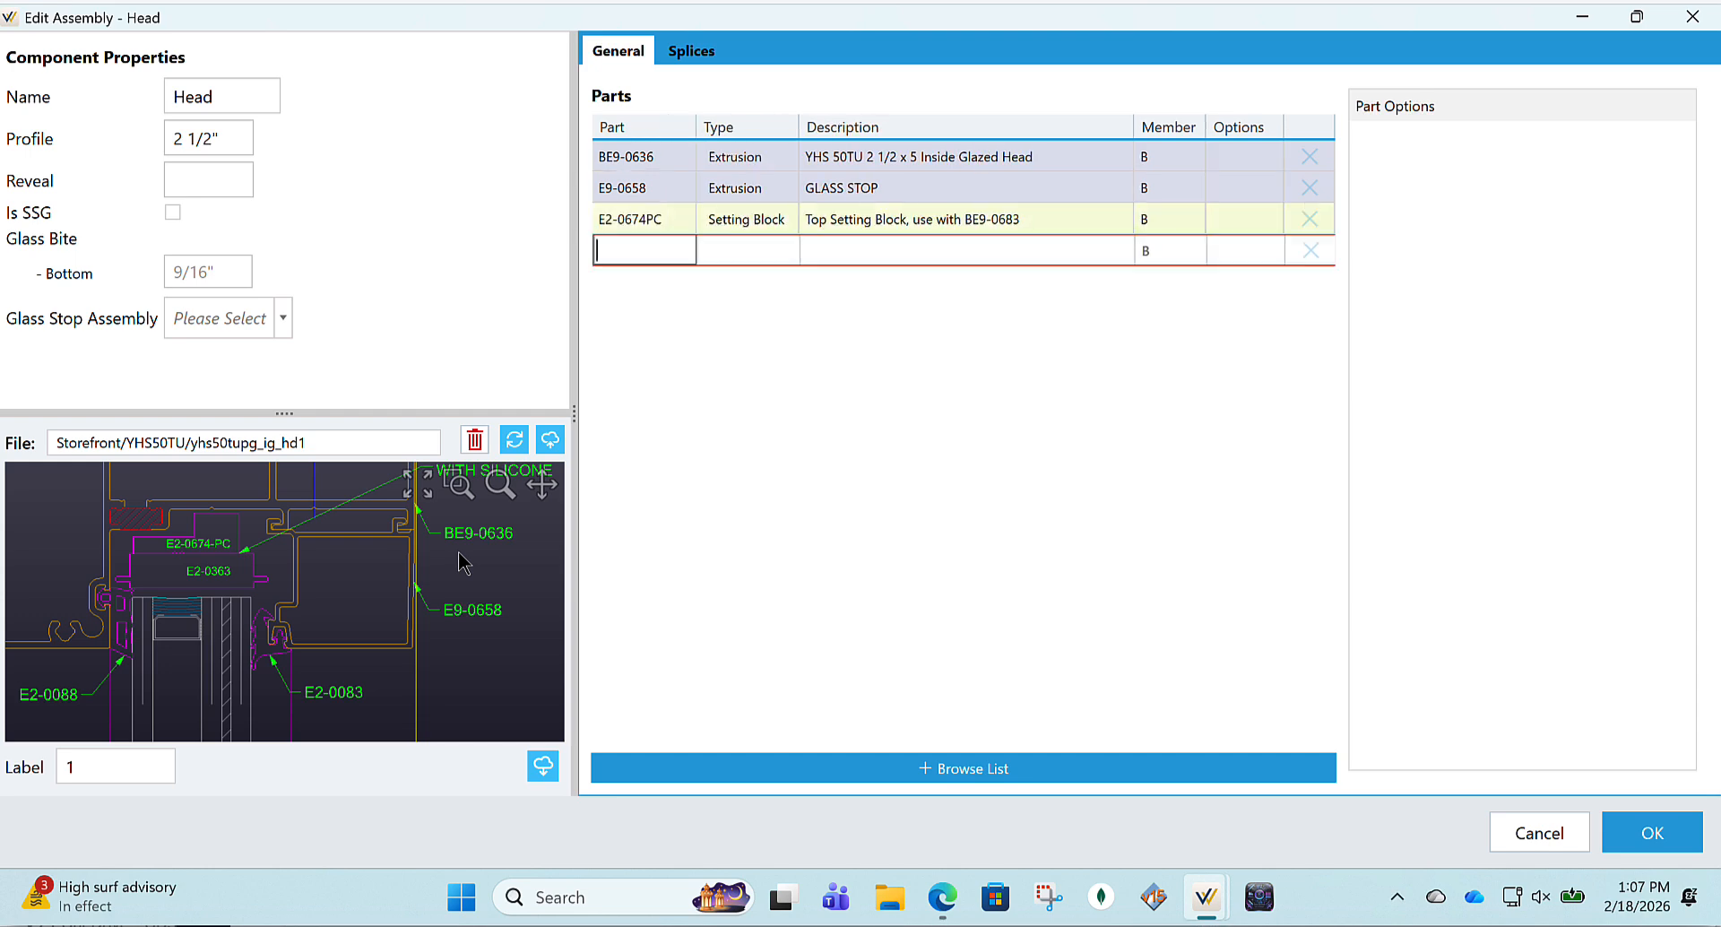
Add the insulated setting block E2-0363 as another part of the head assembly
text(e2)
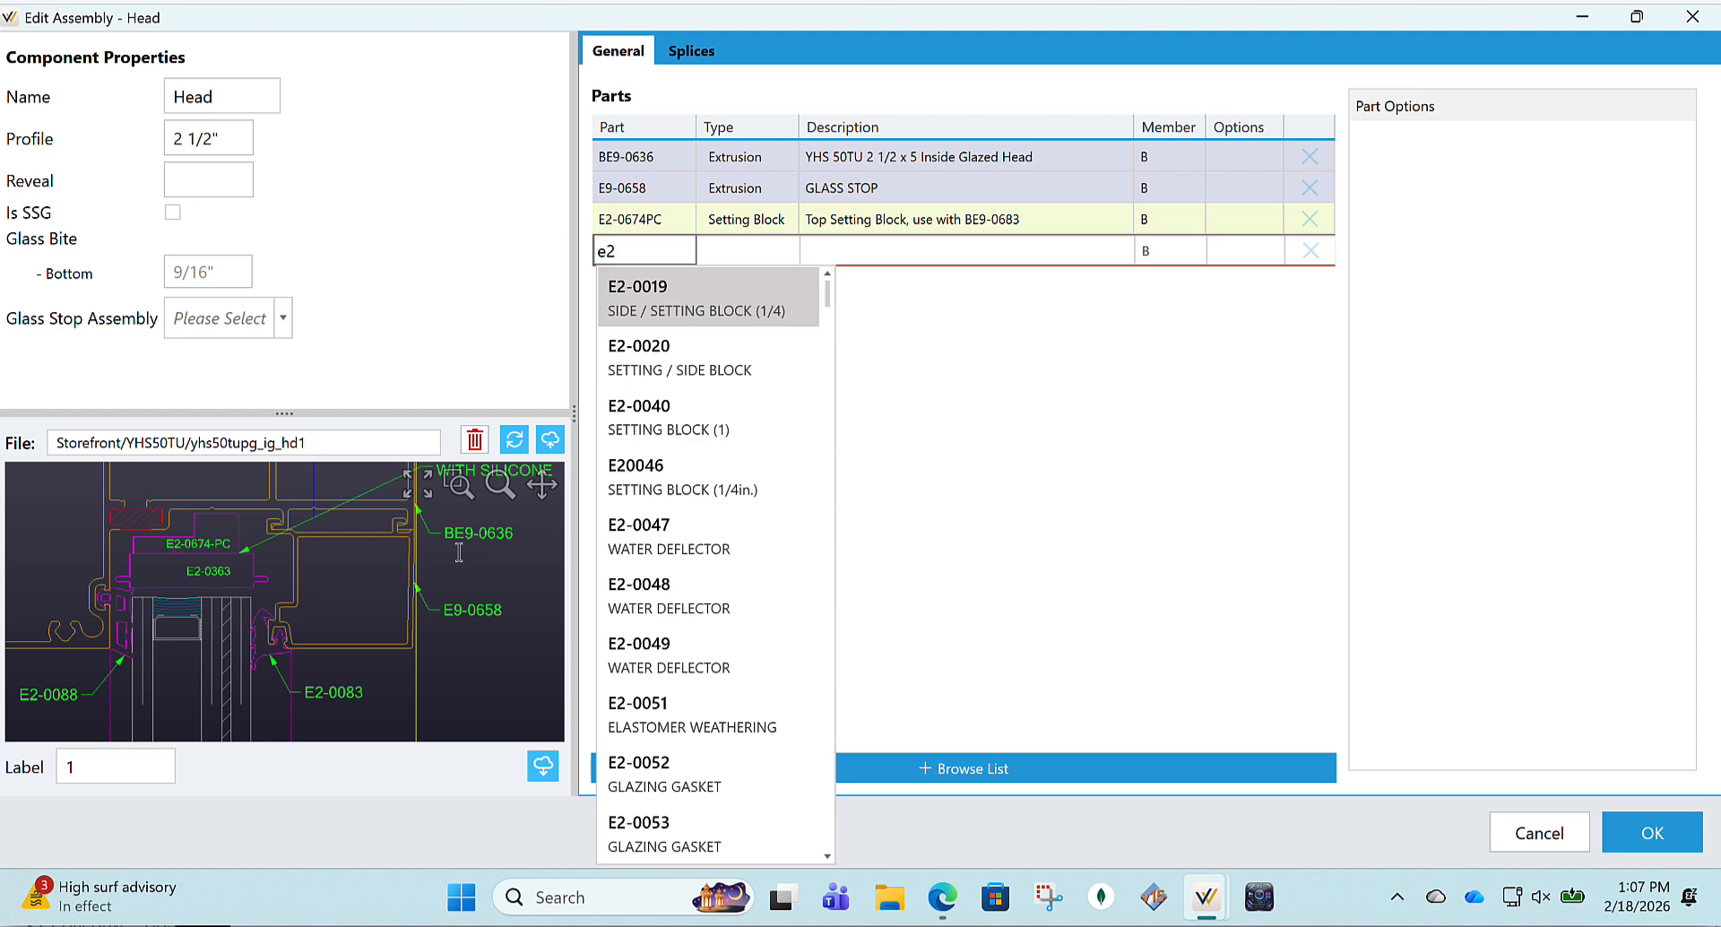
text(0363)
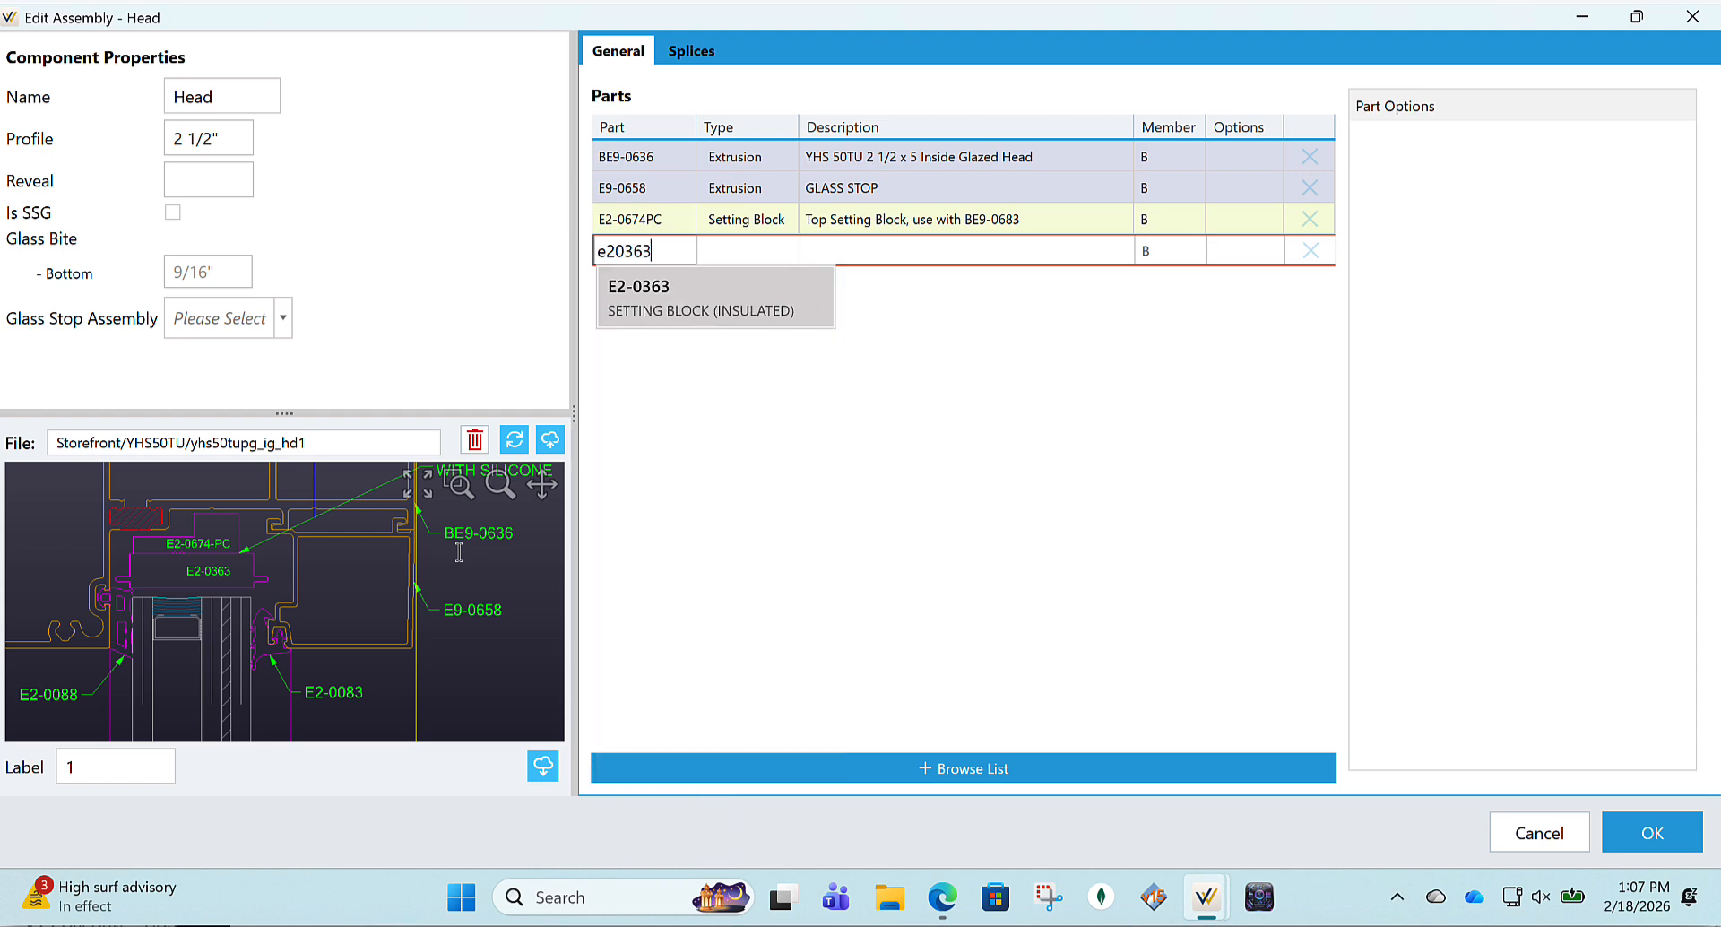
click(722, 299)
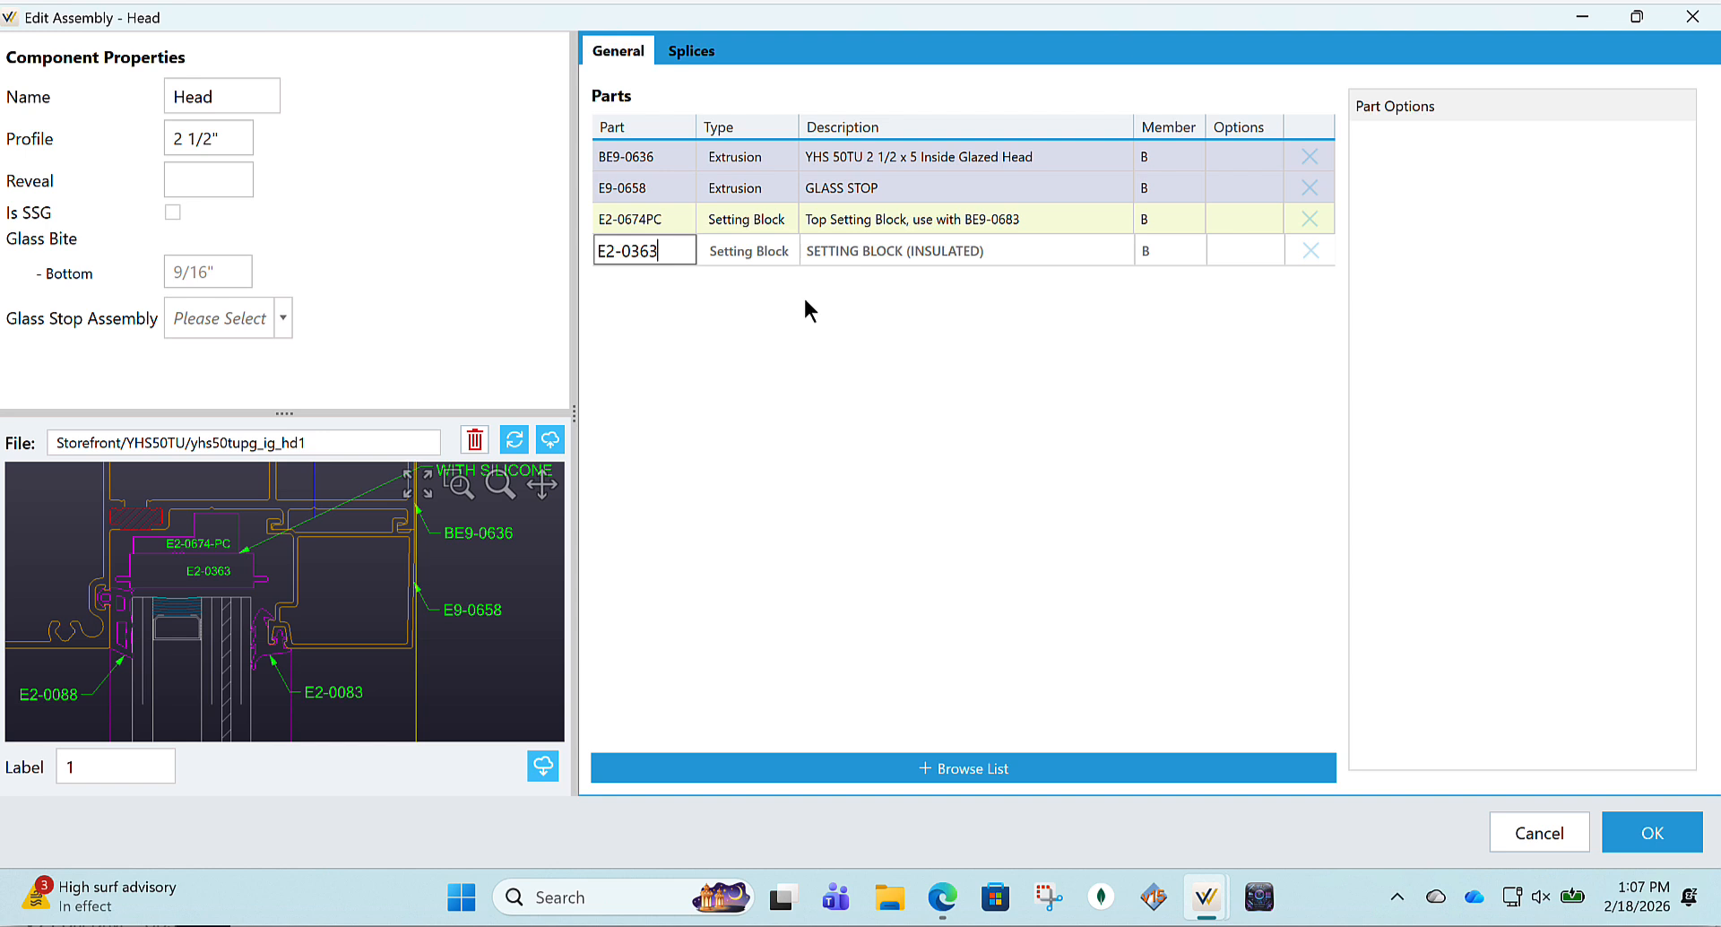
Set the quantity of both setting blocks, E2-0674PC and E2-0363, to 2 and accept the head assembly changes
click(1186, 219)
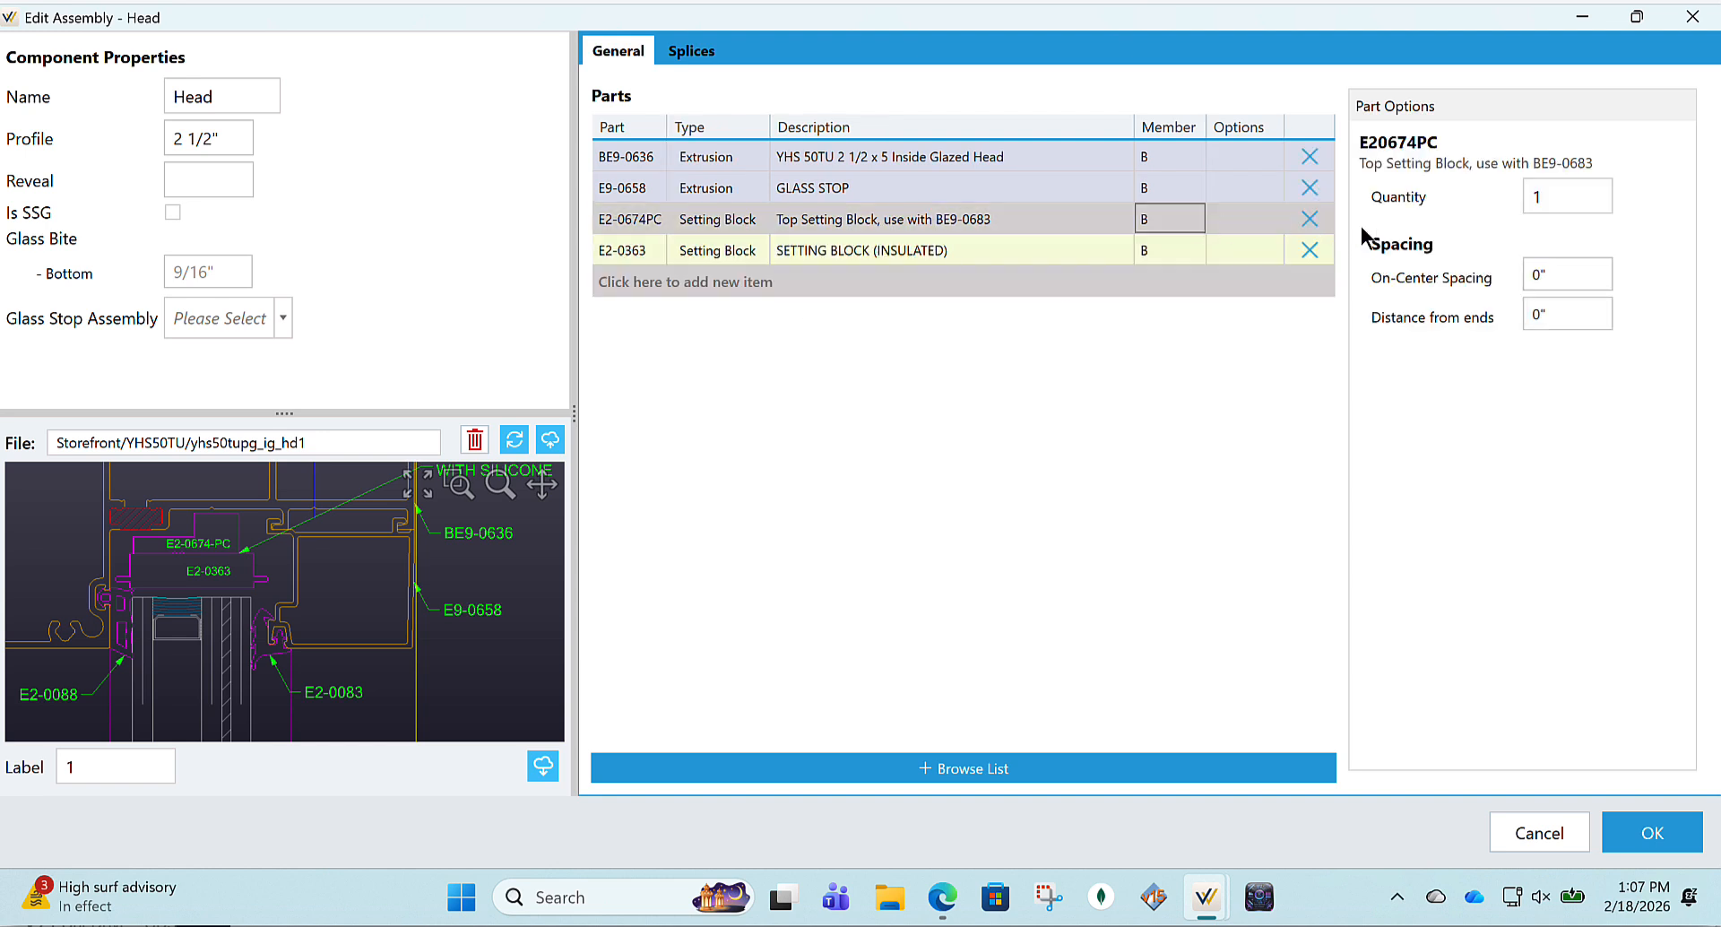
click(1565, 199)
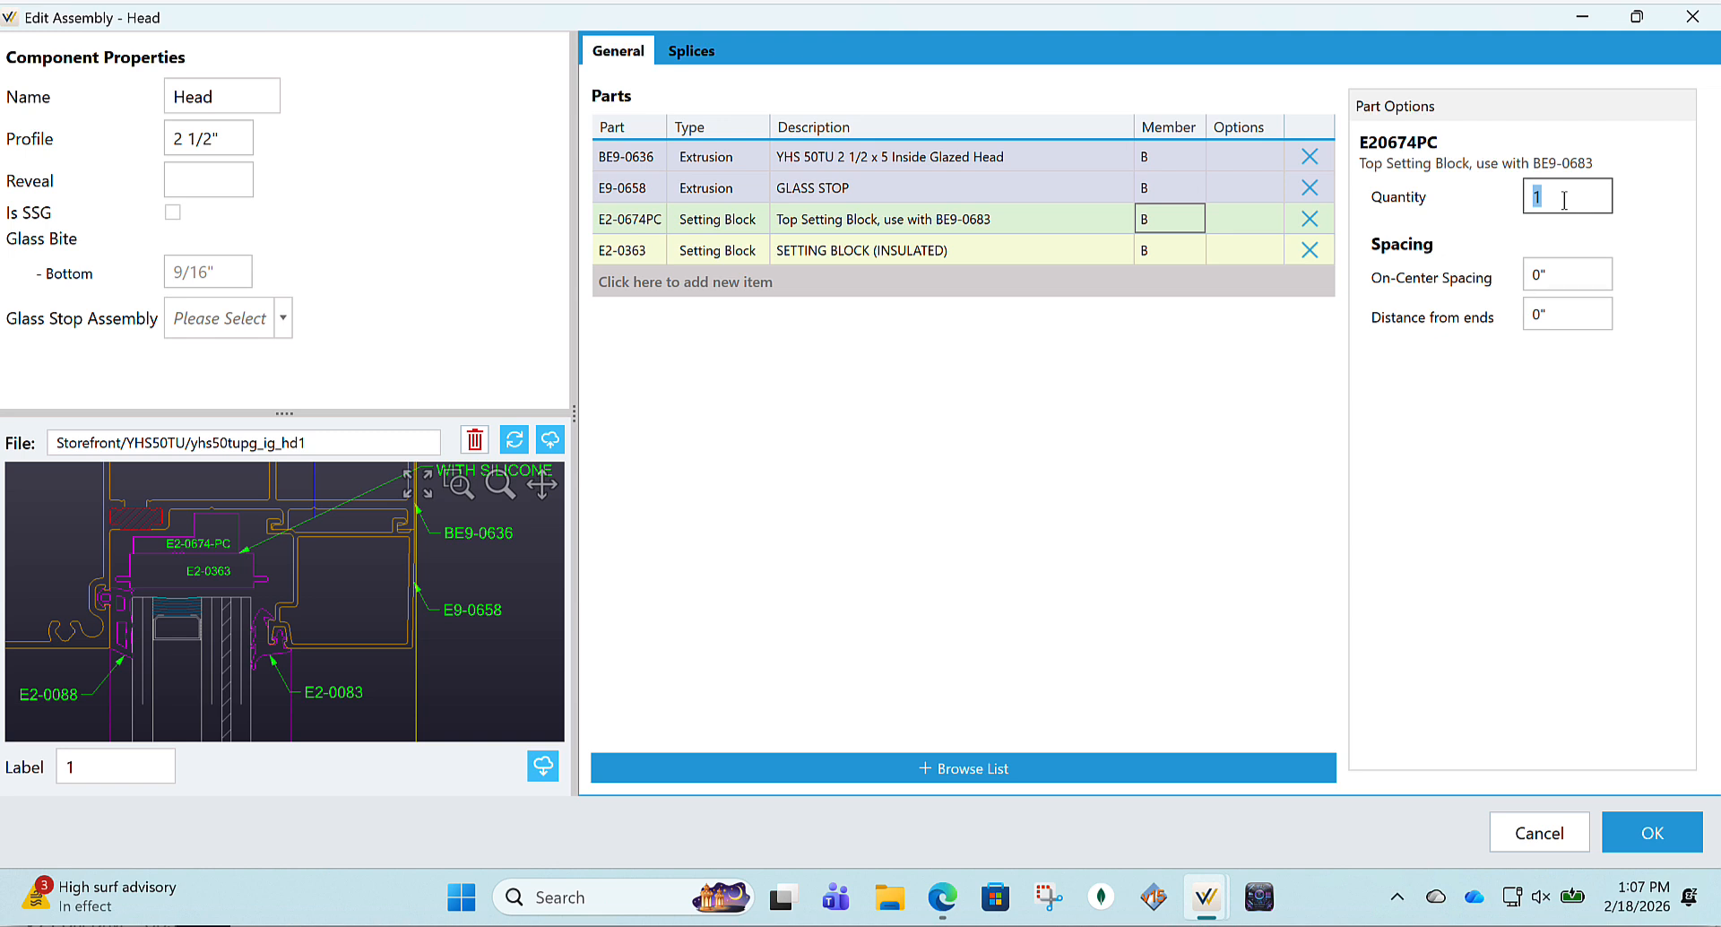
text(2)
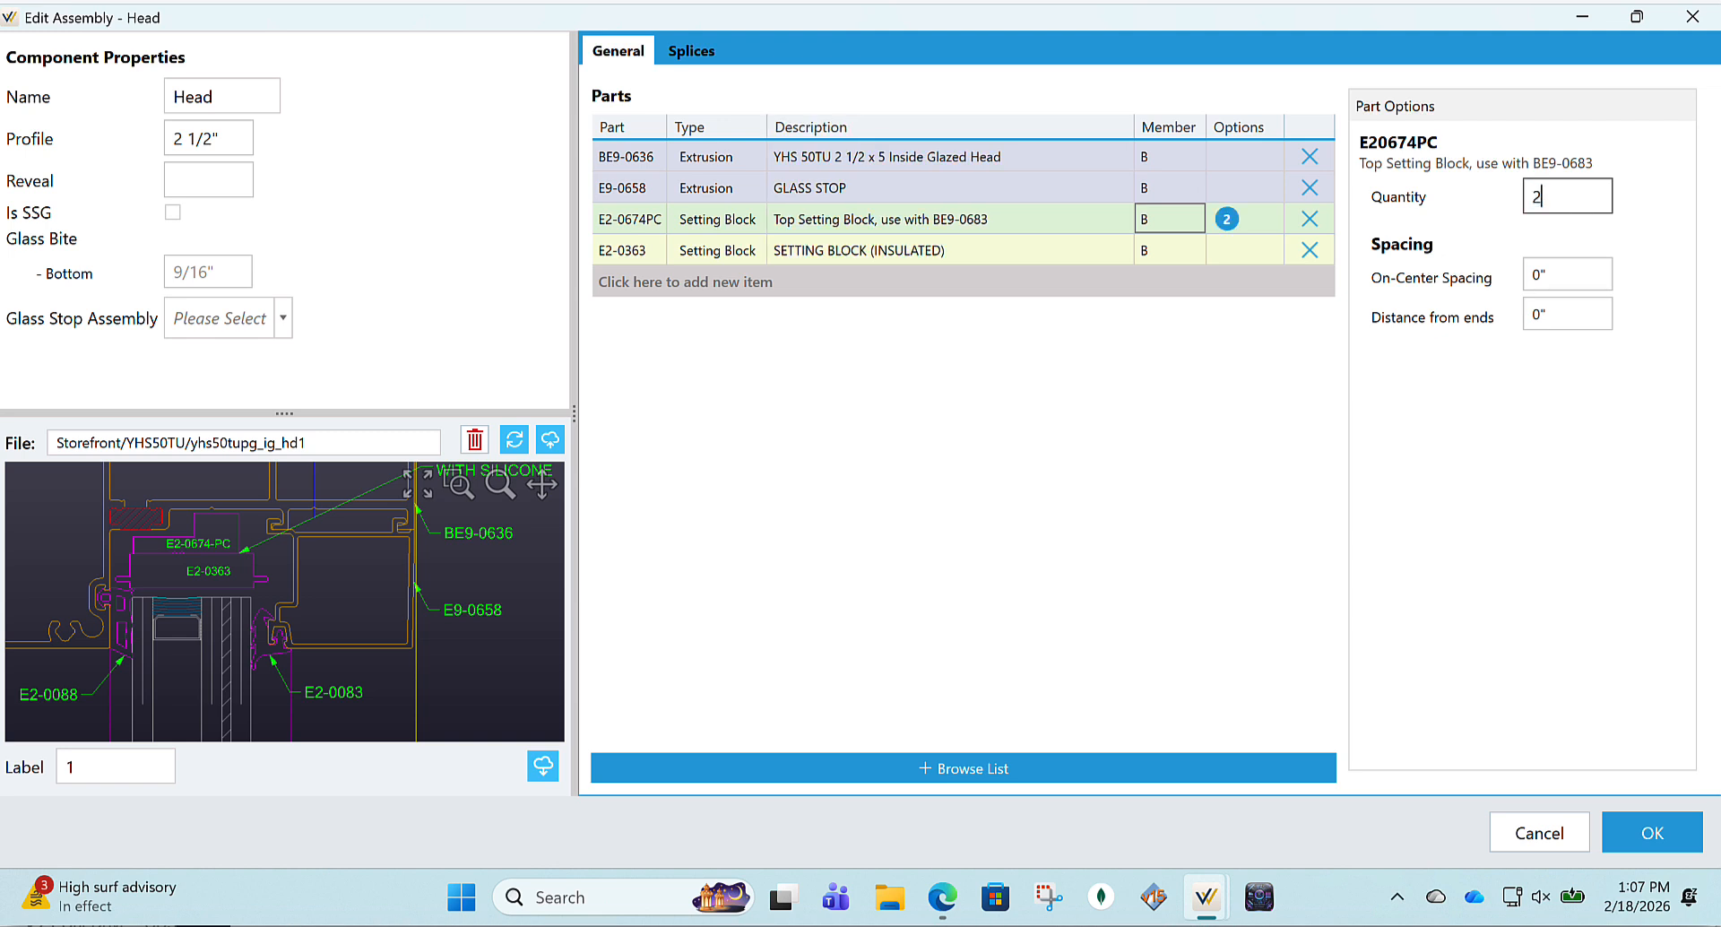
click(1261, 260)
click(1546, 210)
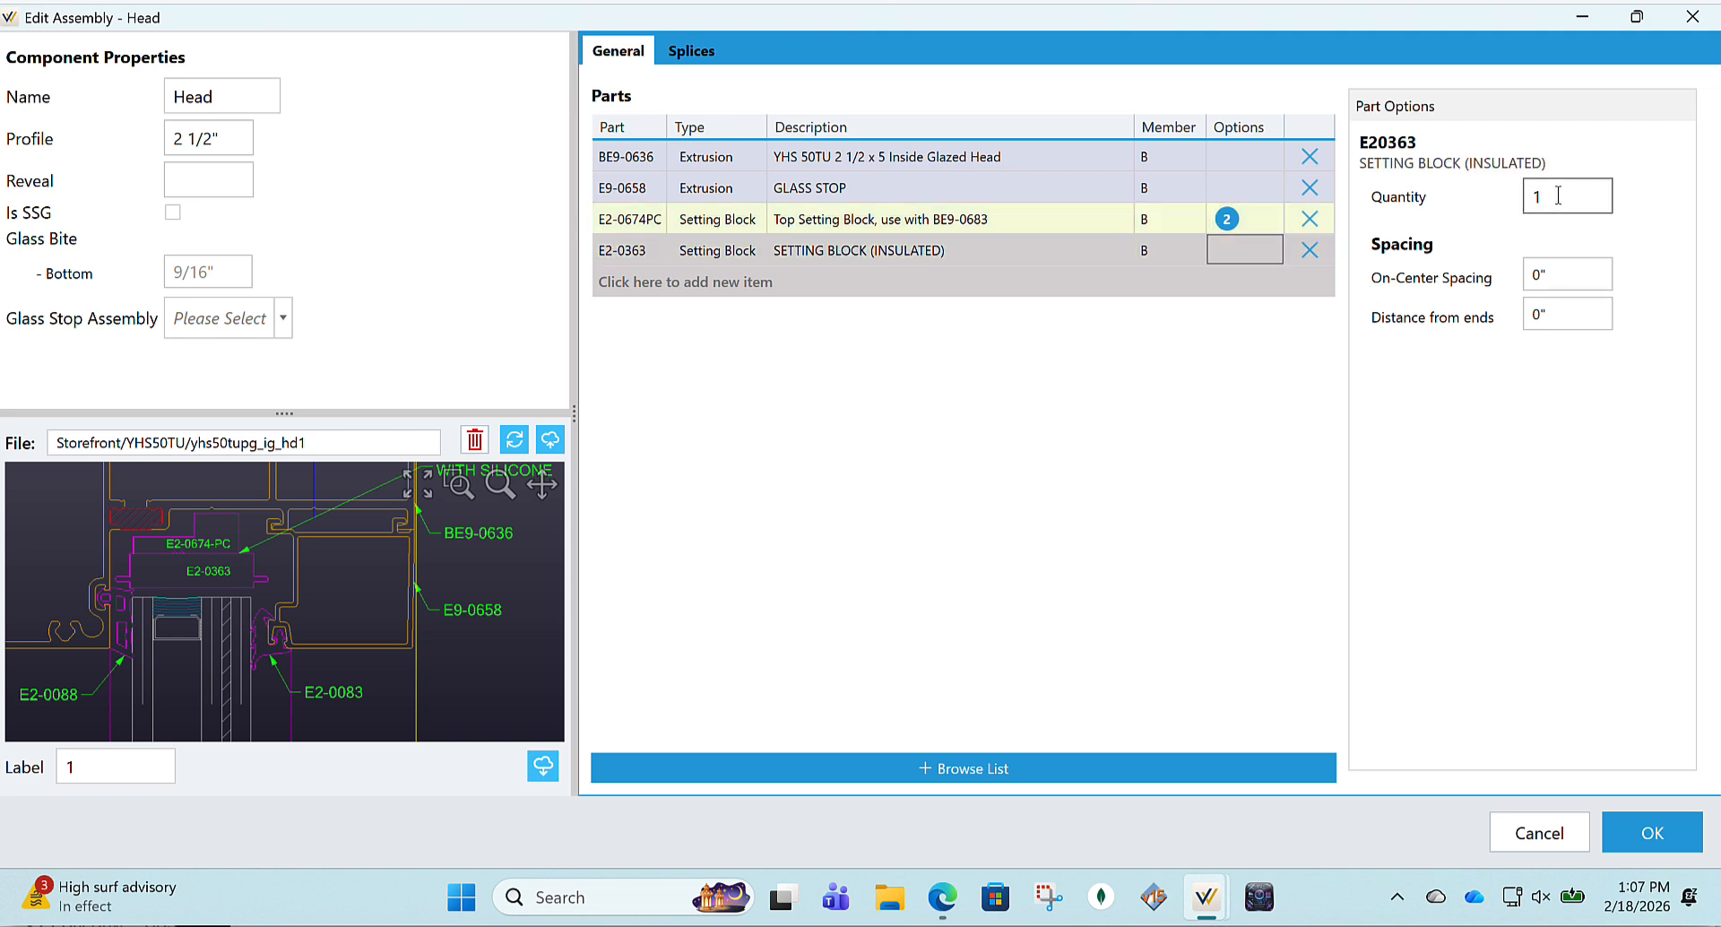
text(2)
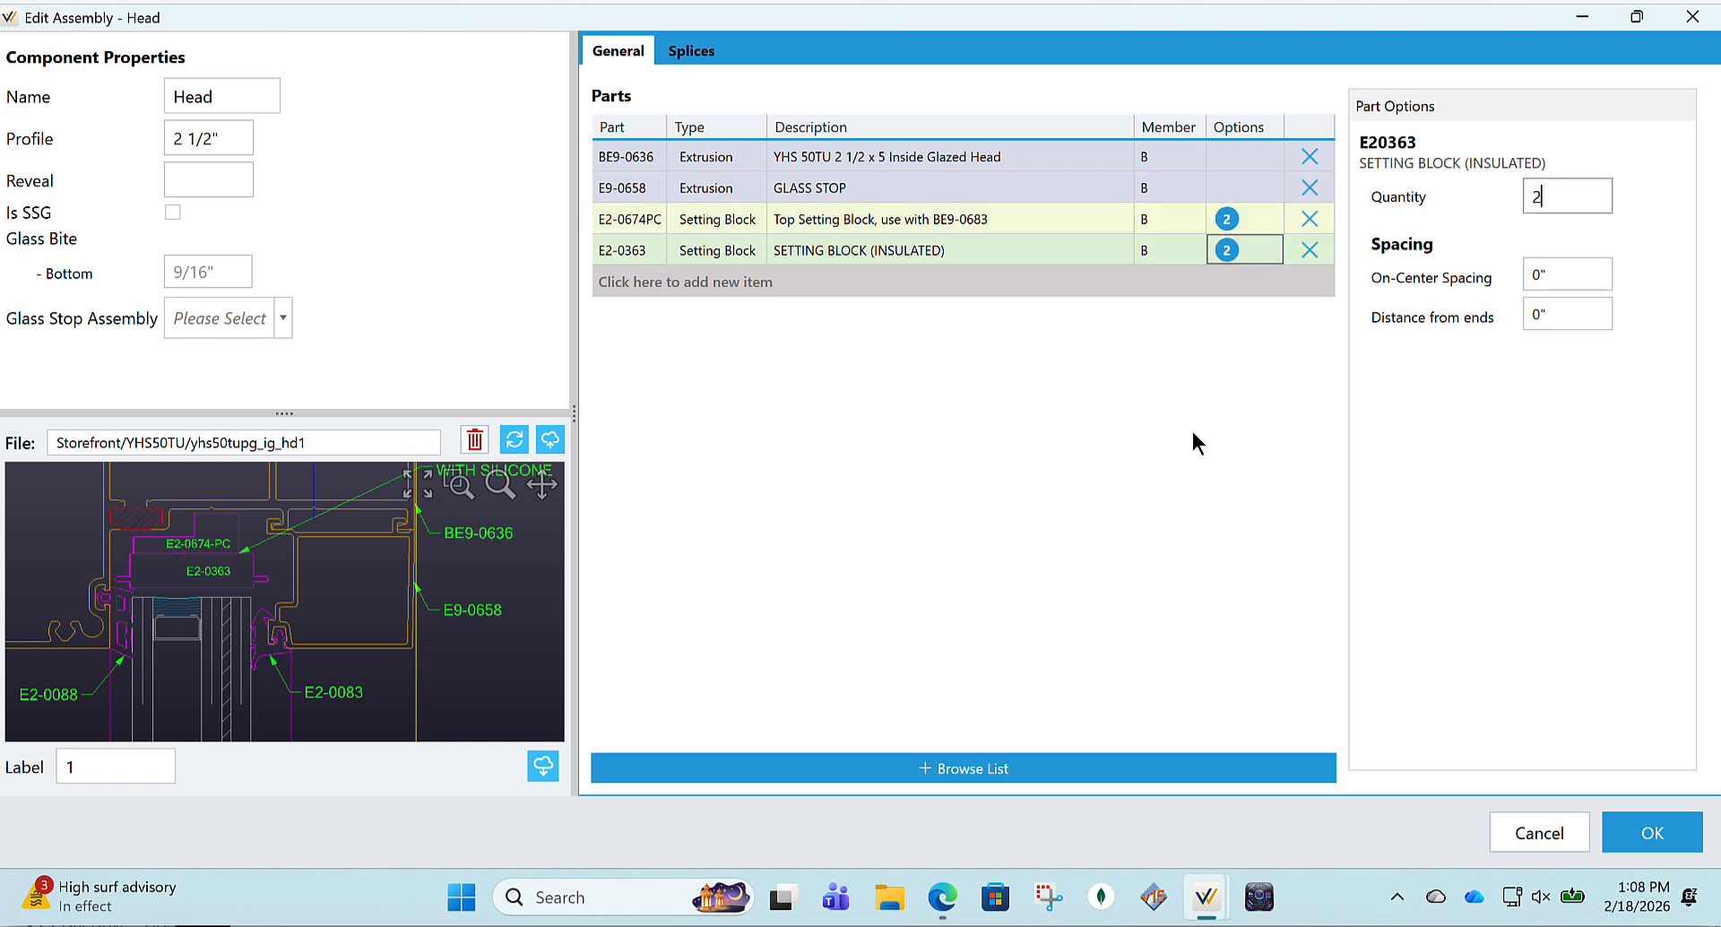
key(Tab)
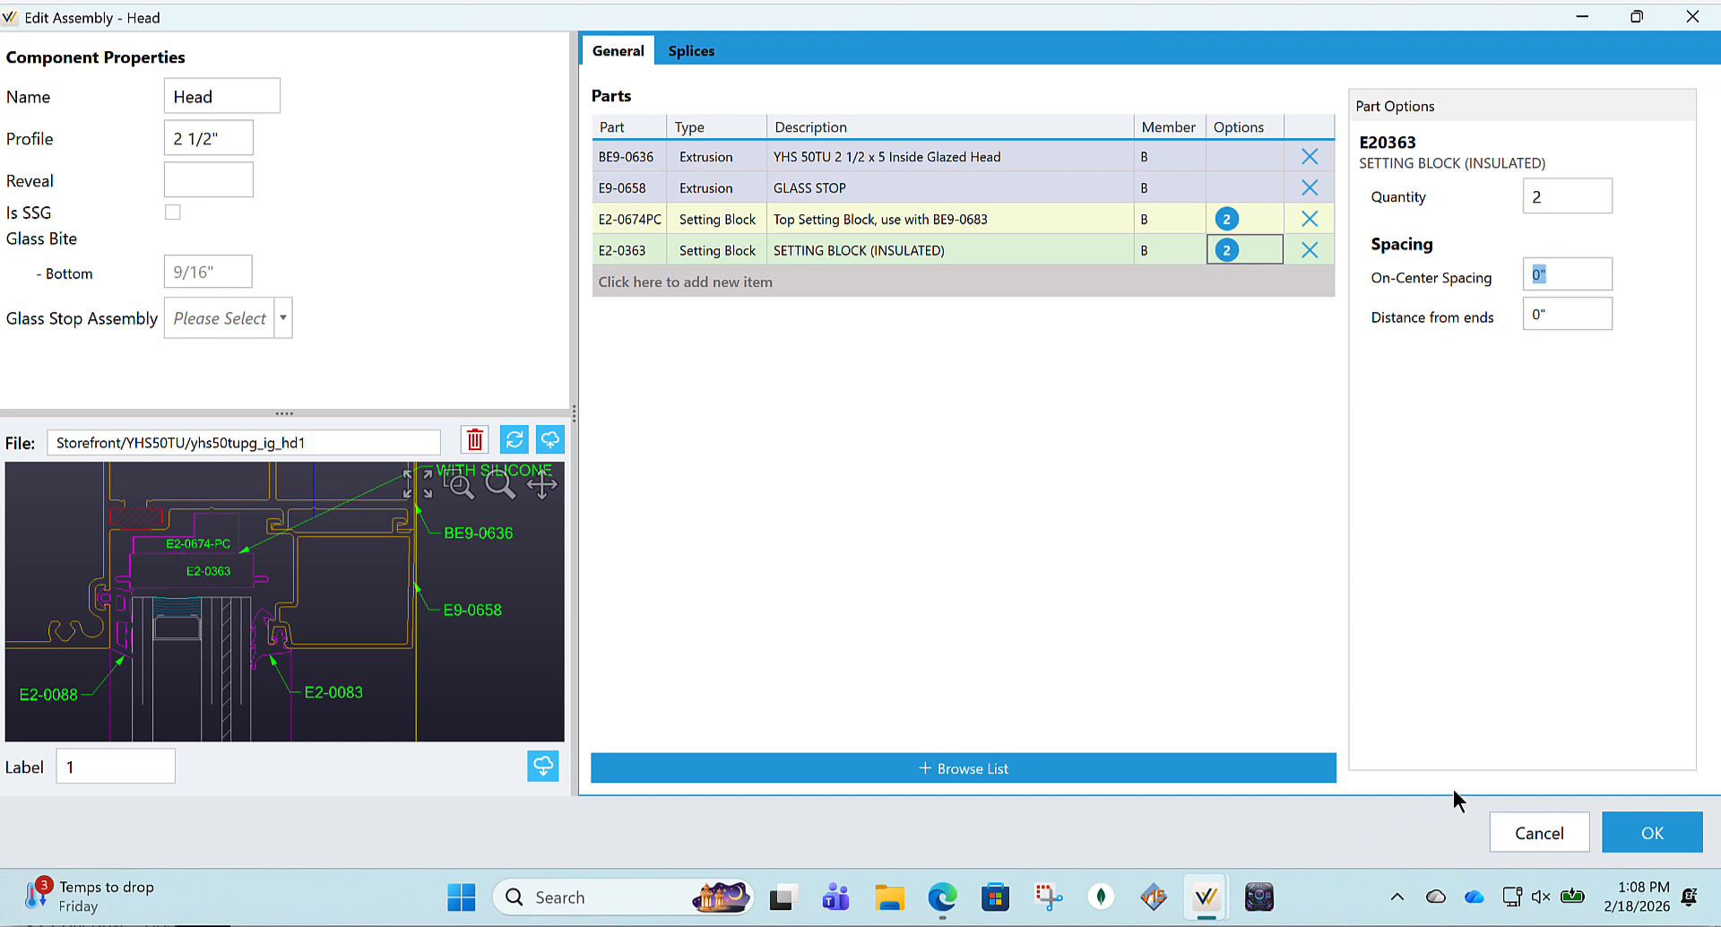
click(1654, 835)
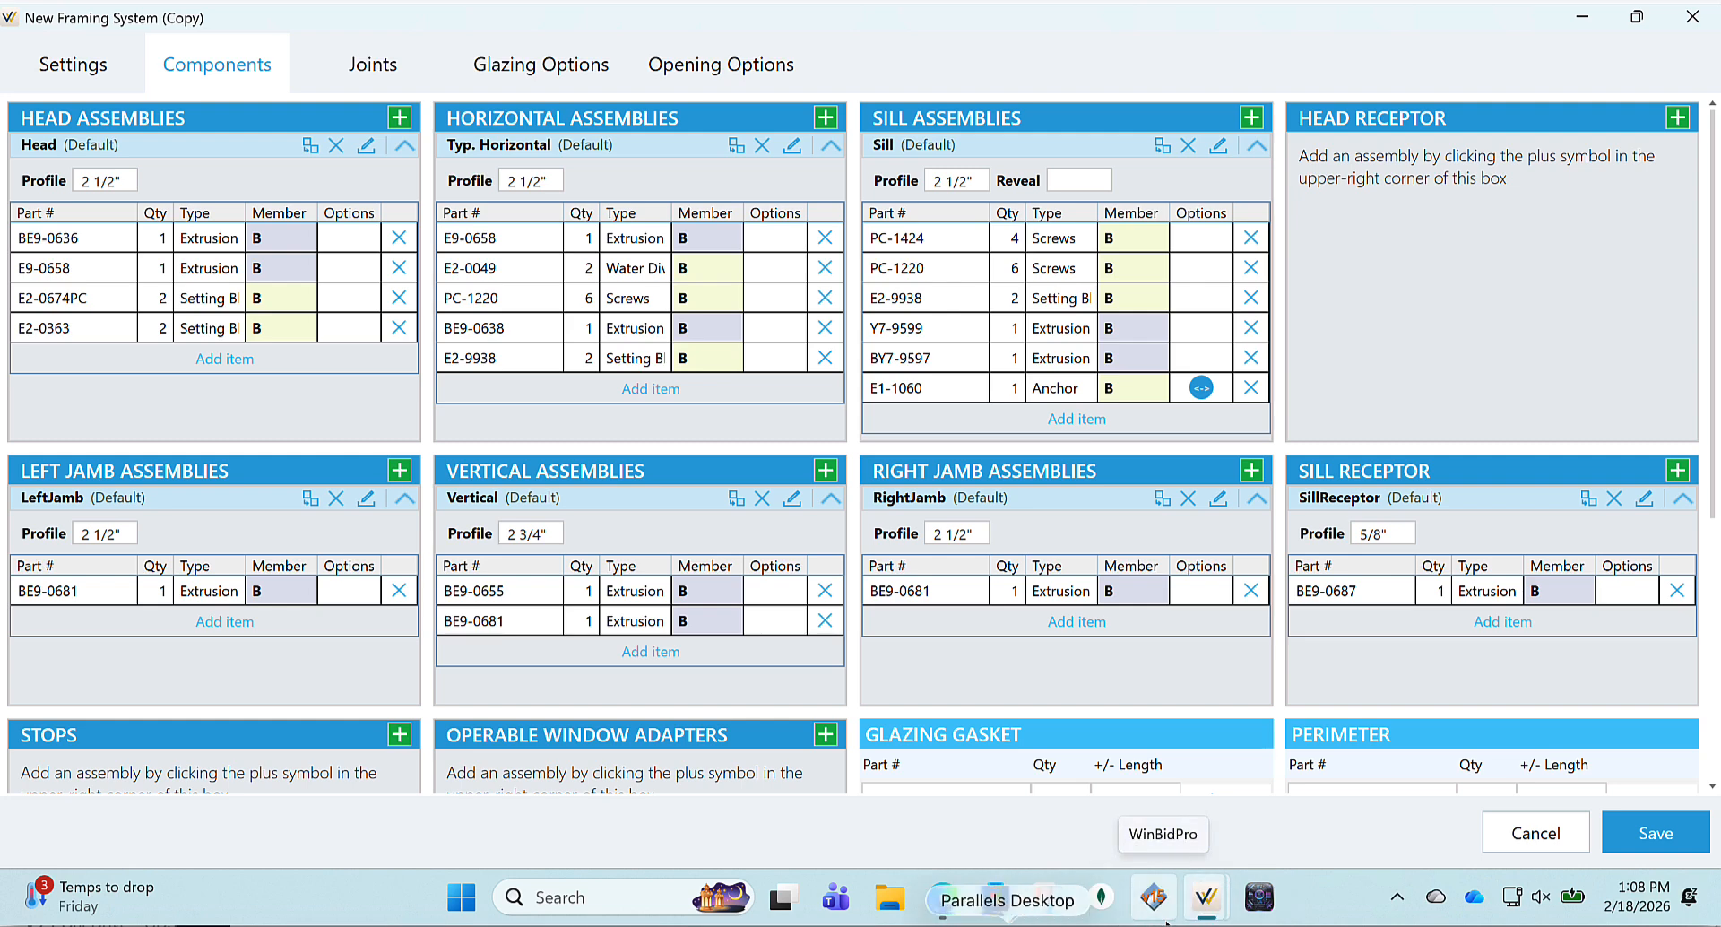
Switch to Edge and examine the frame and sill drawing on the first page of the YHS50TU Pre-Glazed installation manual
click(941, 897)
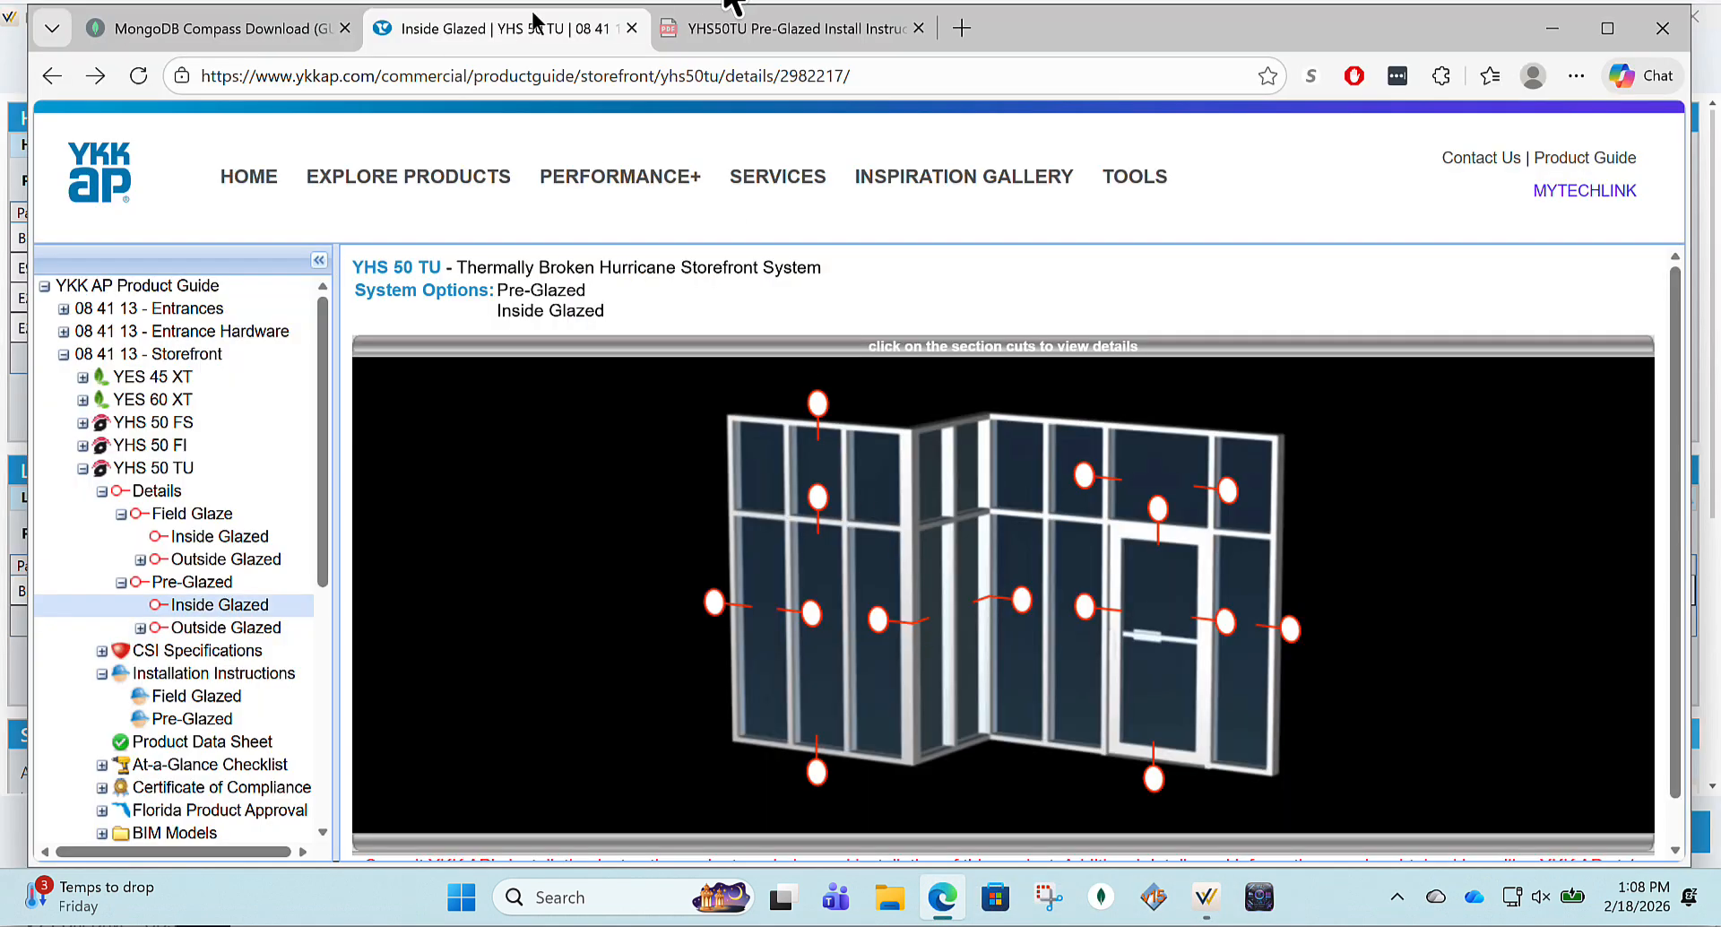
click(825, 25)
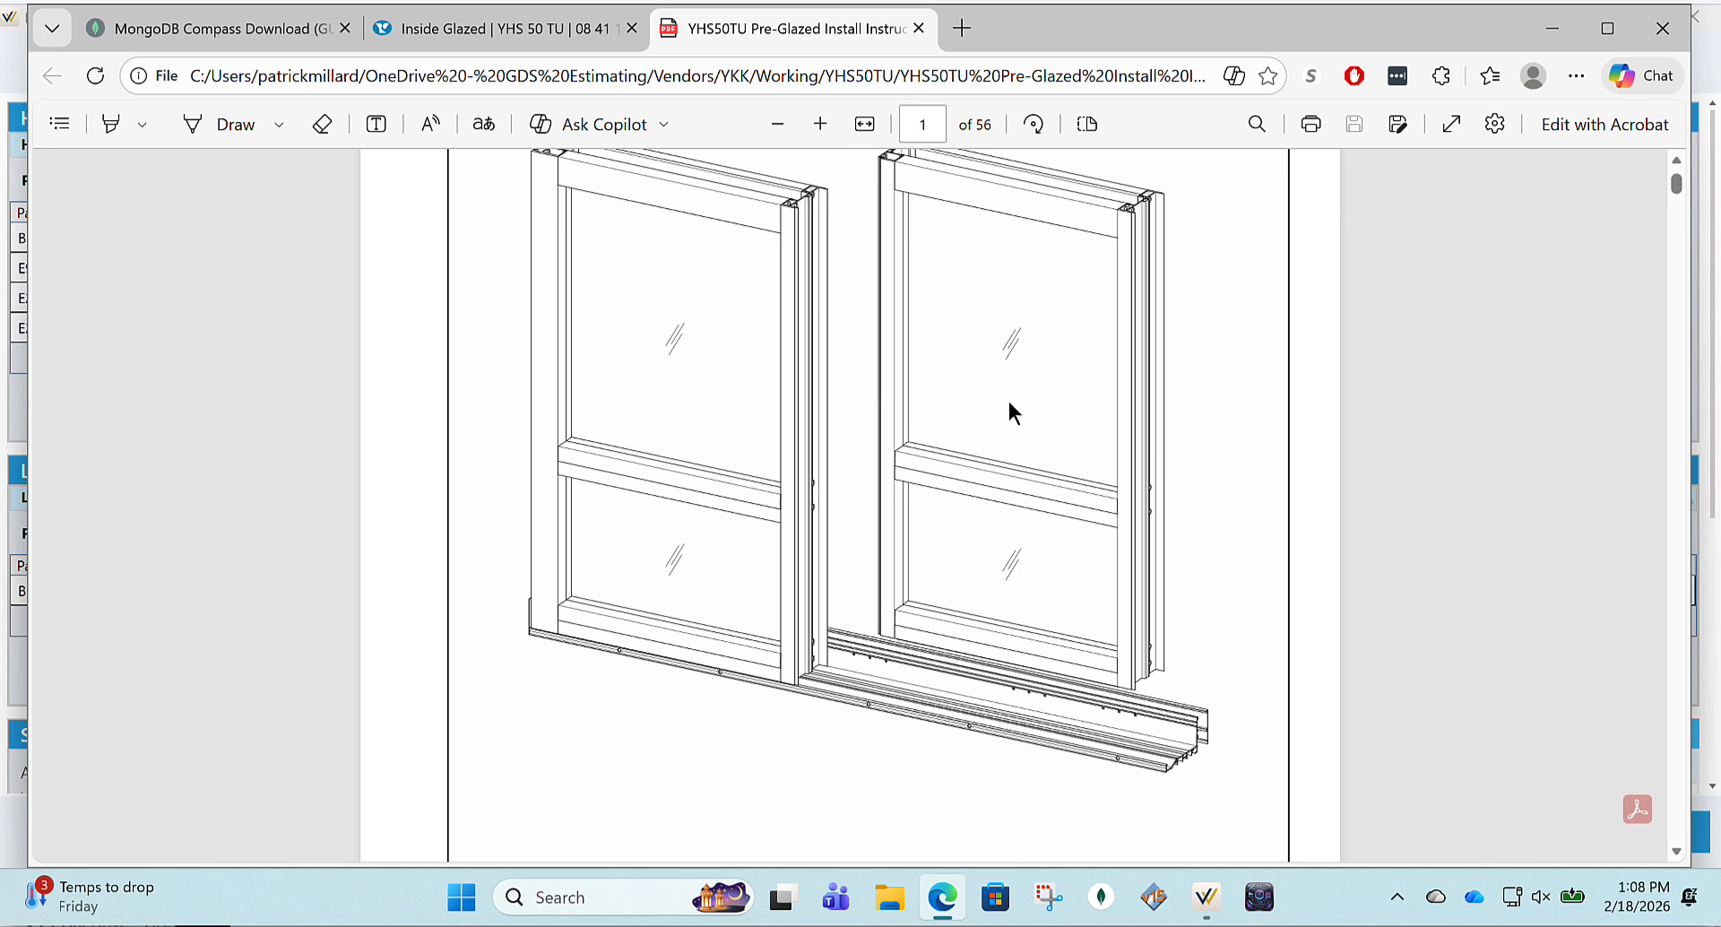
scroll(1095, 550, down, 1)
scroll(1096, 549, up, 3)
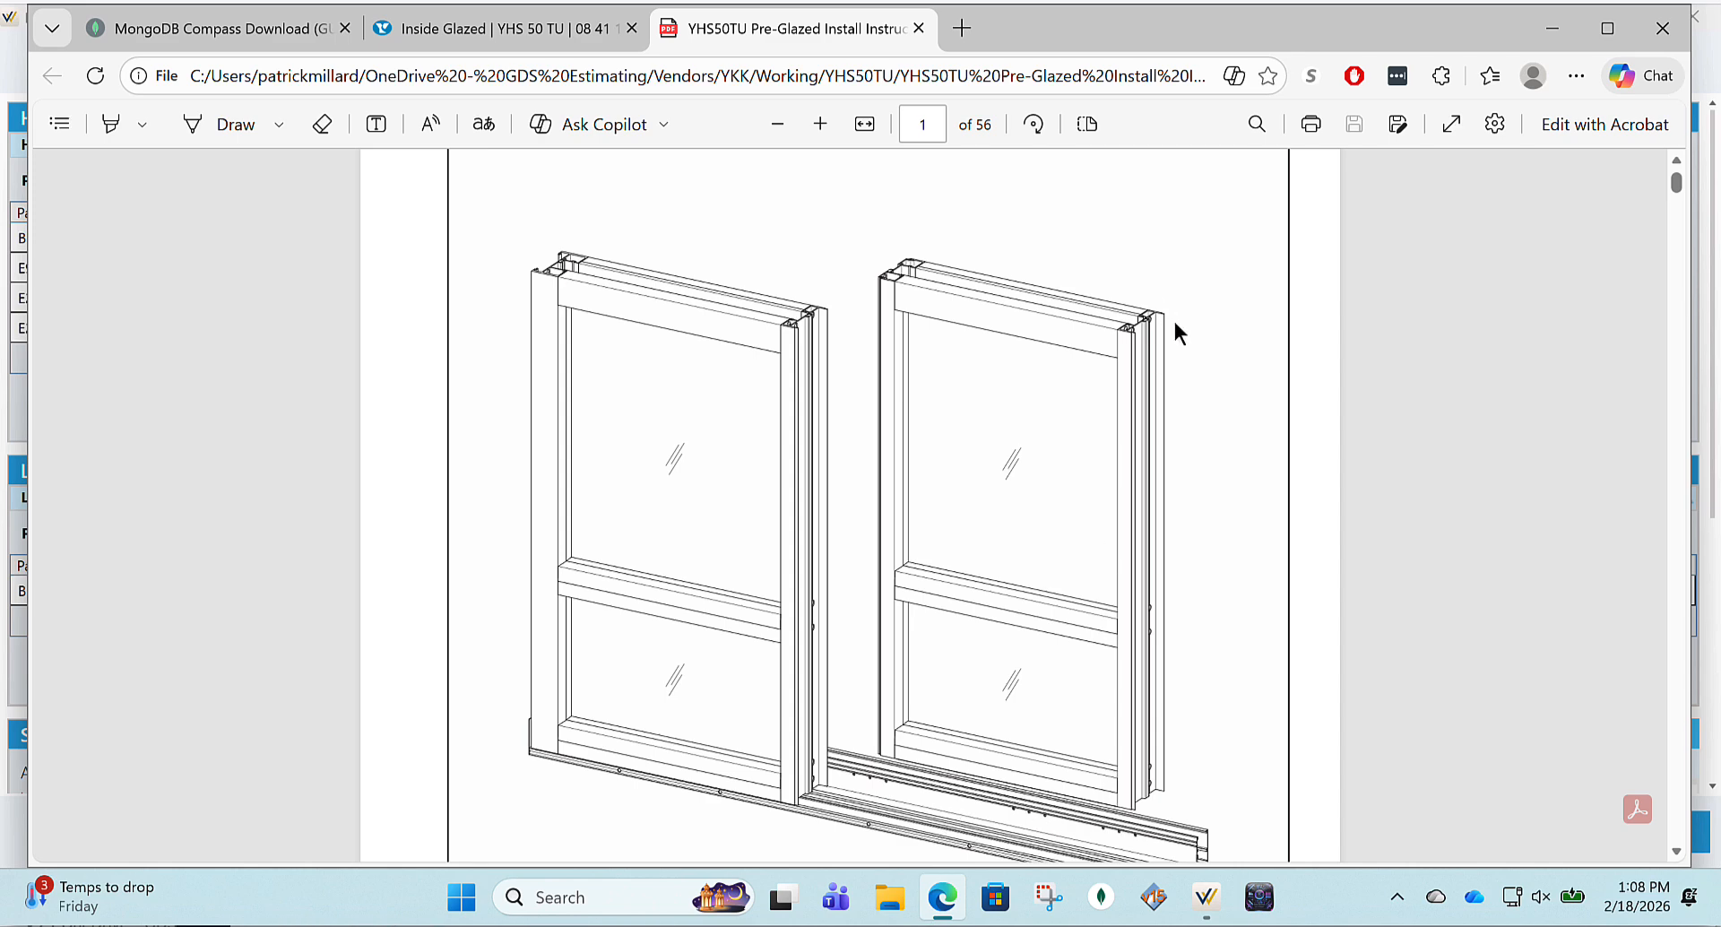
scroll(1210, 304, up, 2)
scroll(1158, 443, down, 3)
scroll(1158, 436, down, 2)
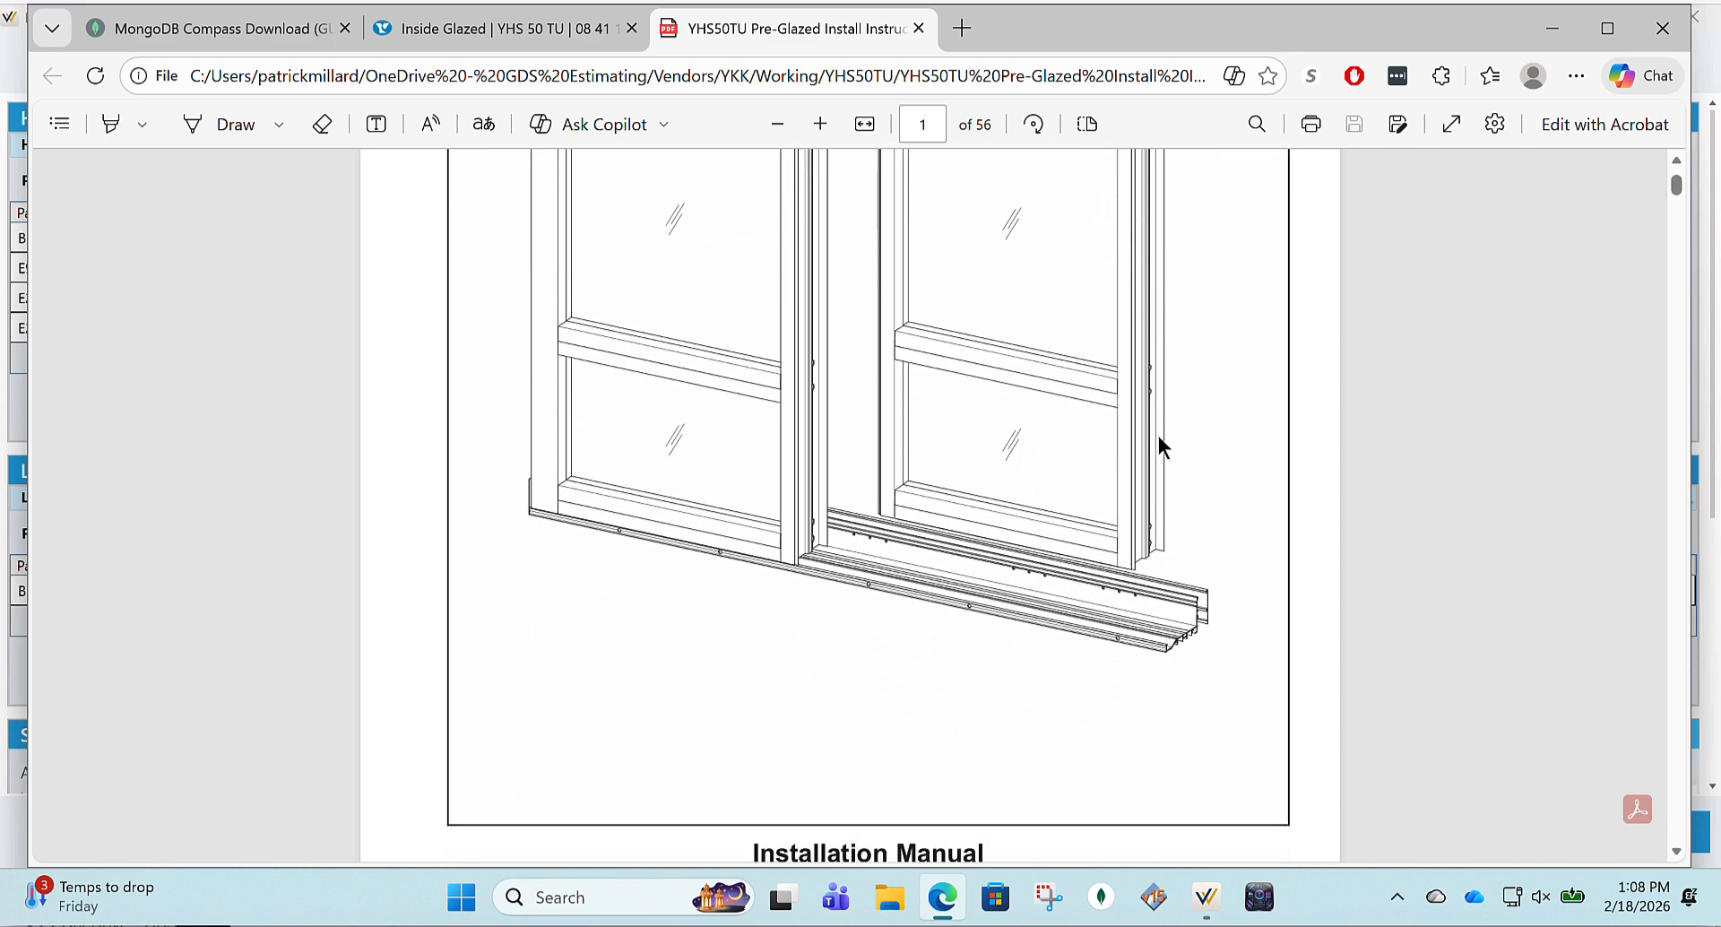
scroll(1152, 458, up, 2)
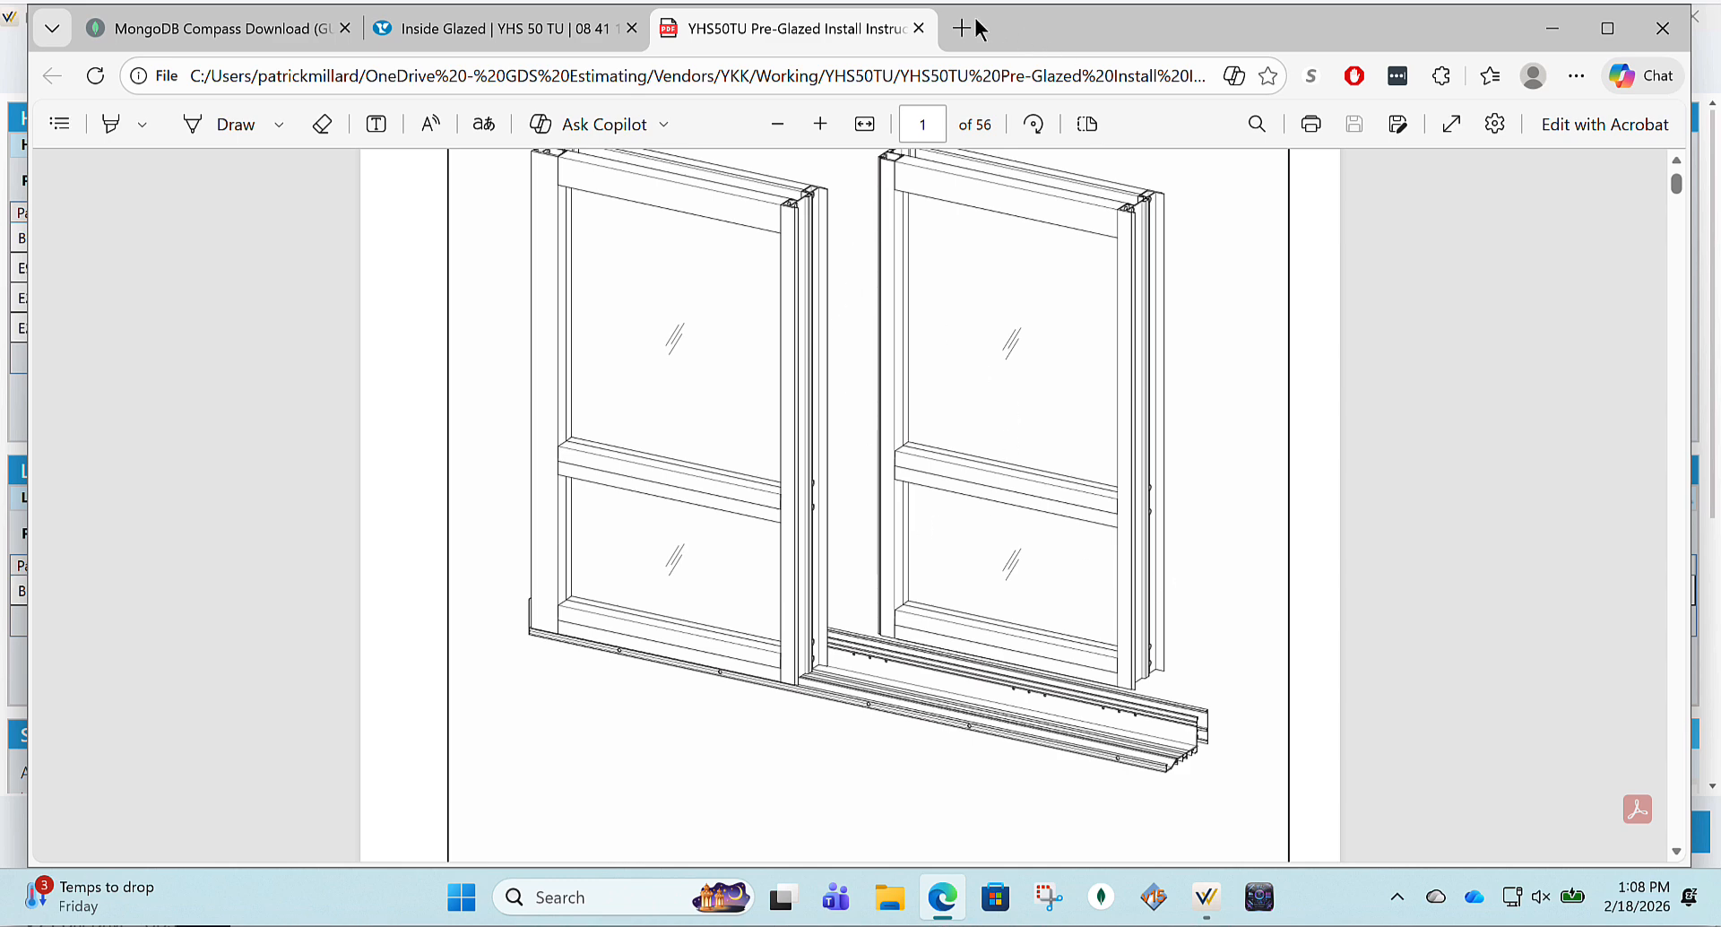
Switch back to WinBidPro, open the default Sill assembly for editing and inspect its existing detail around the E1-1060 callout
click(1171, 920)
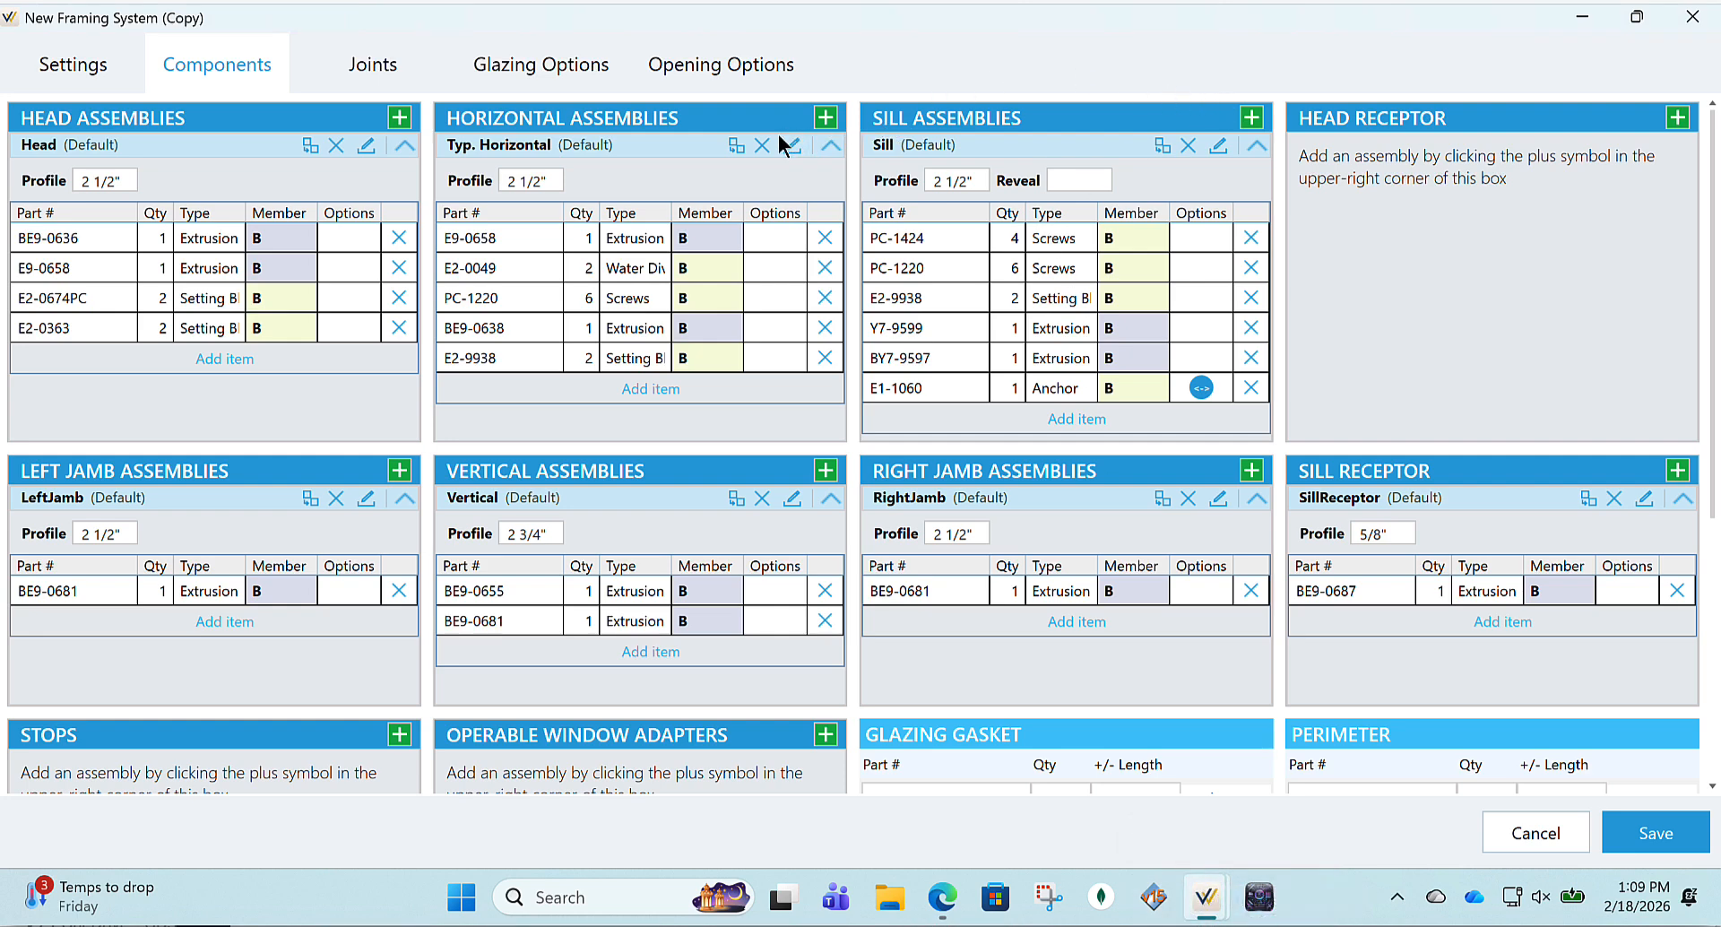
click(1218, 144)
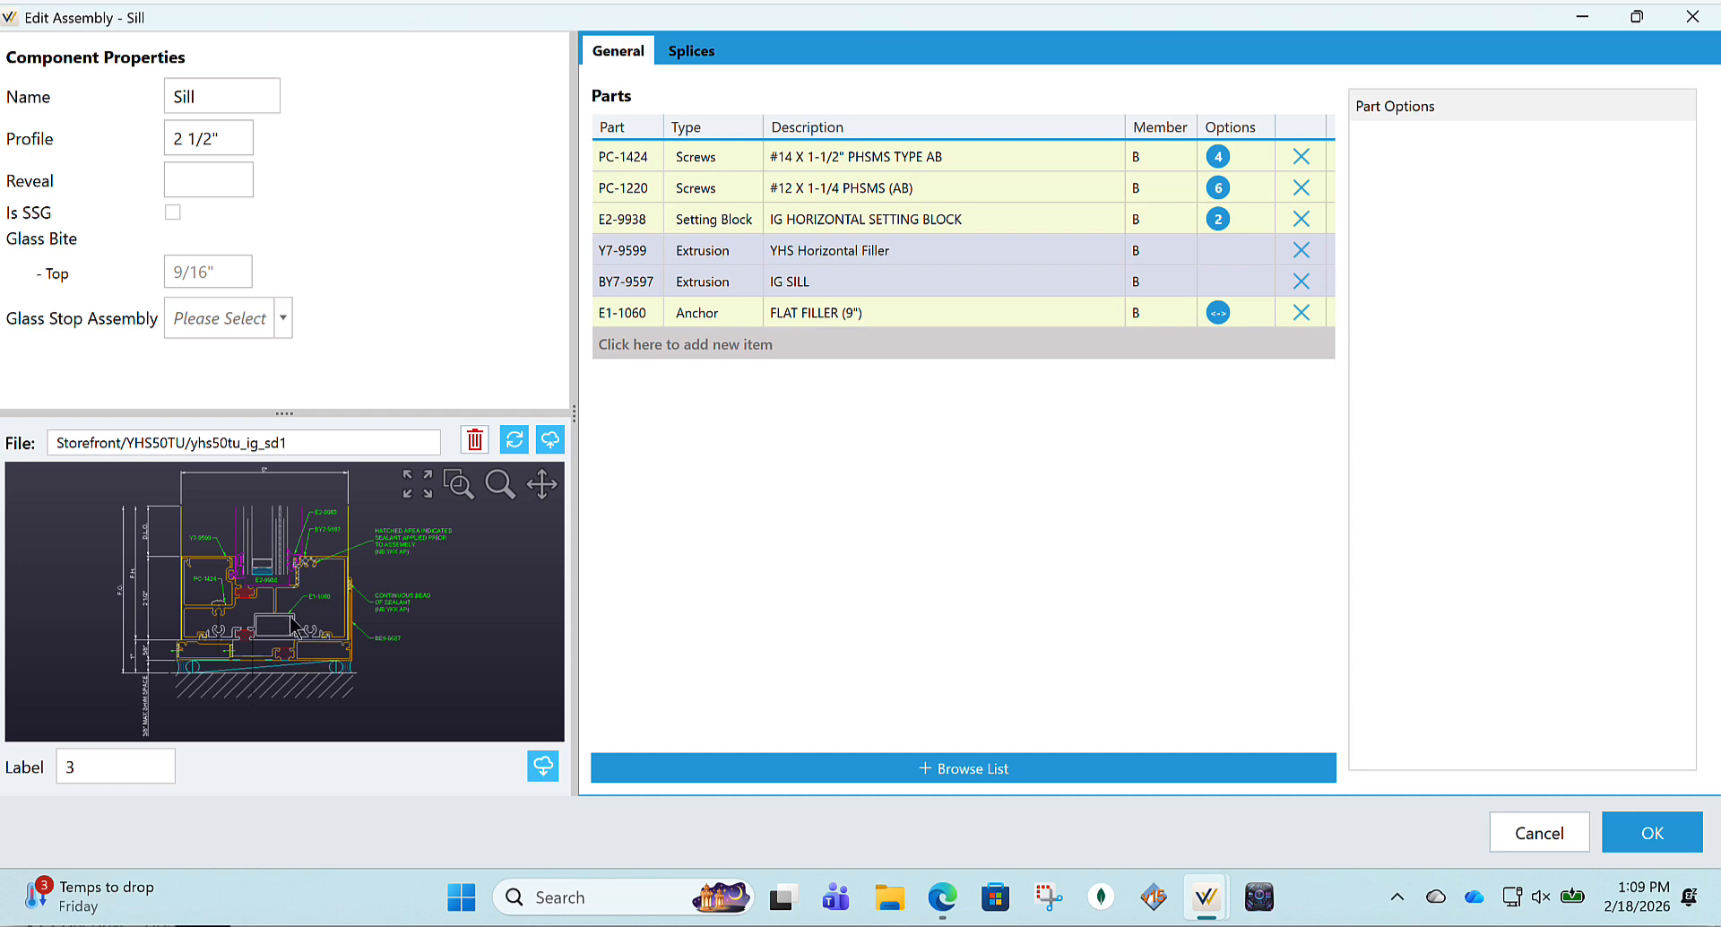
scroll(288, 618, down, 2)
scroll(287, 618, up, 2)
scroll(289, 623, up, 3)
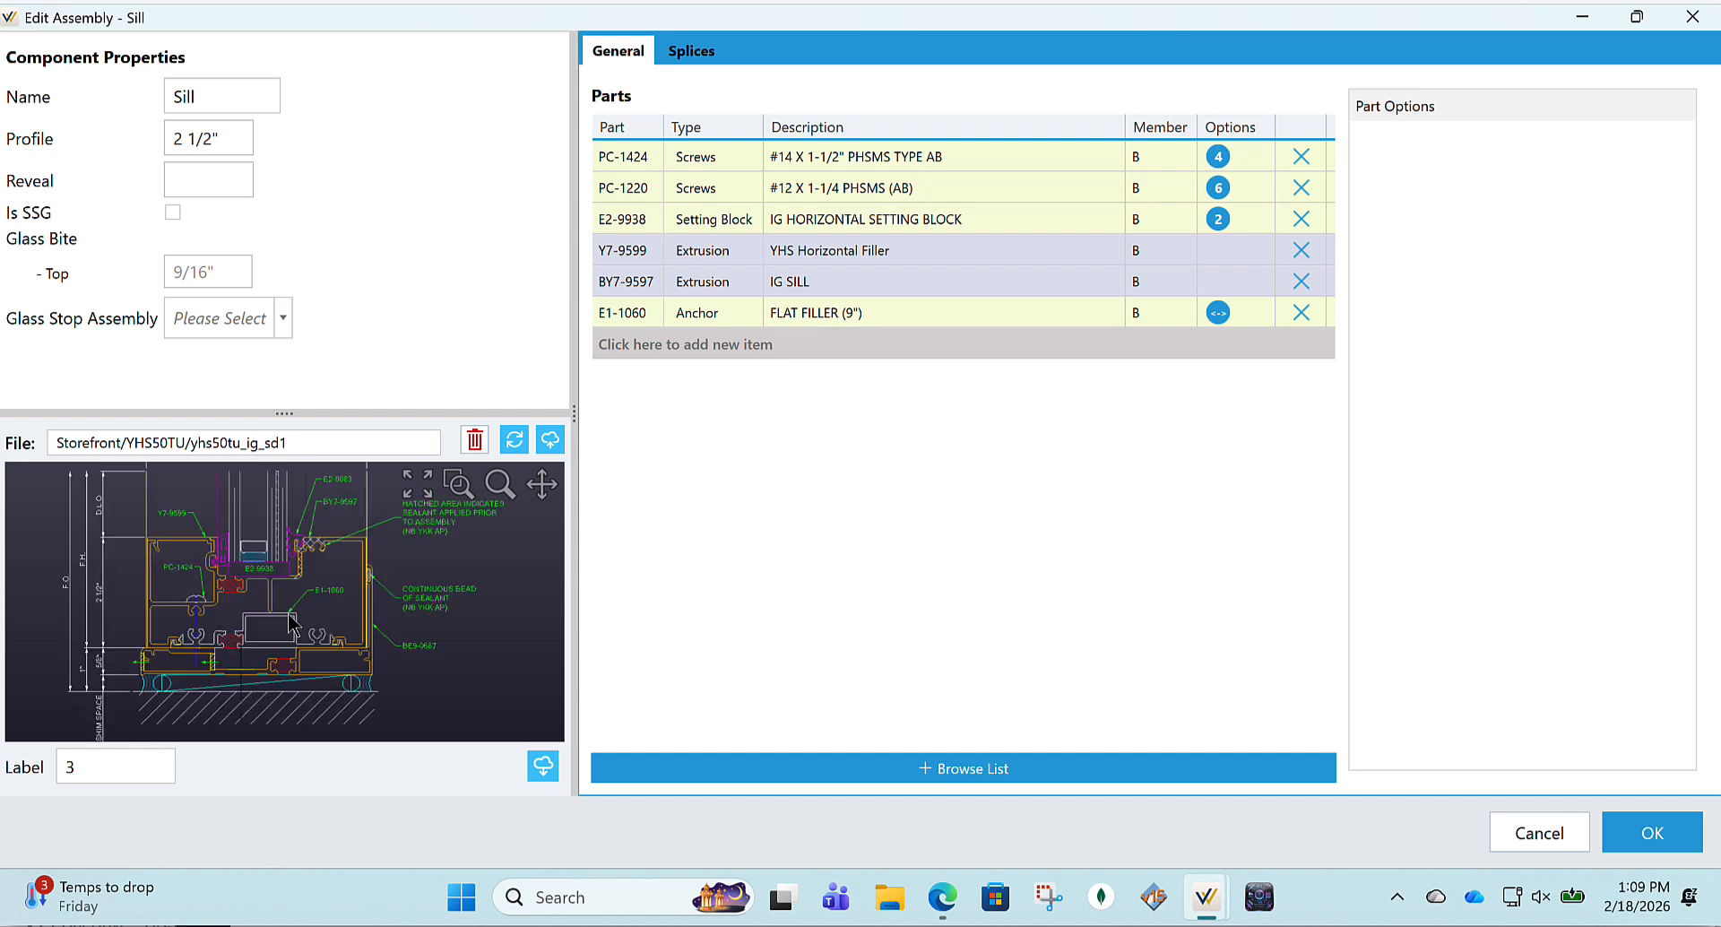
scroll(293, 625, up, 2)
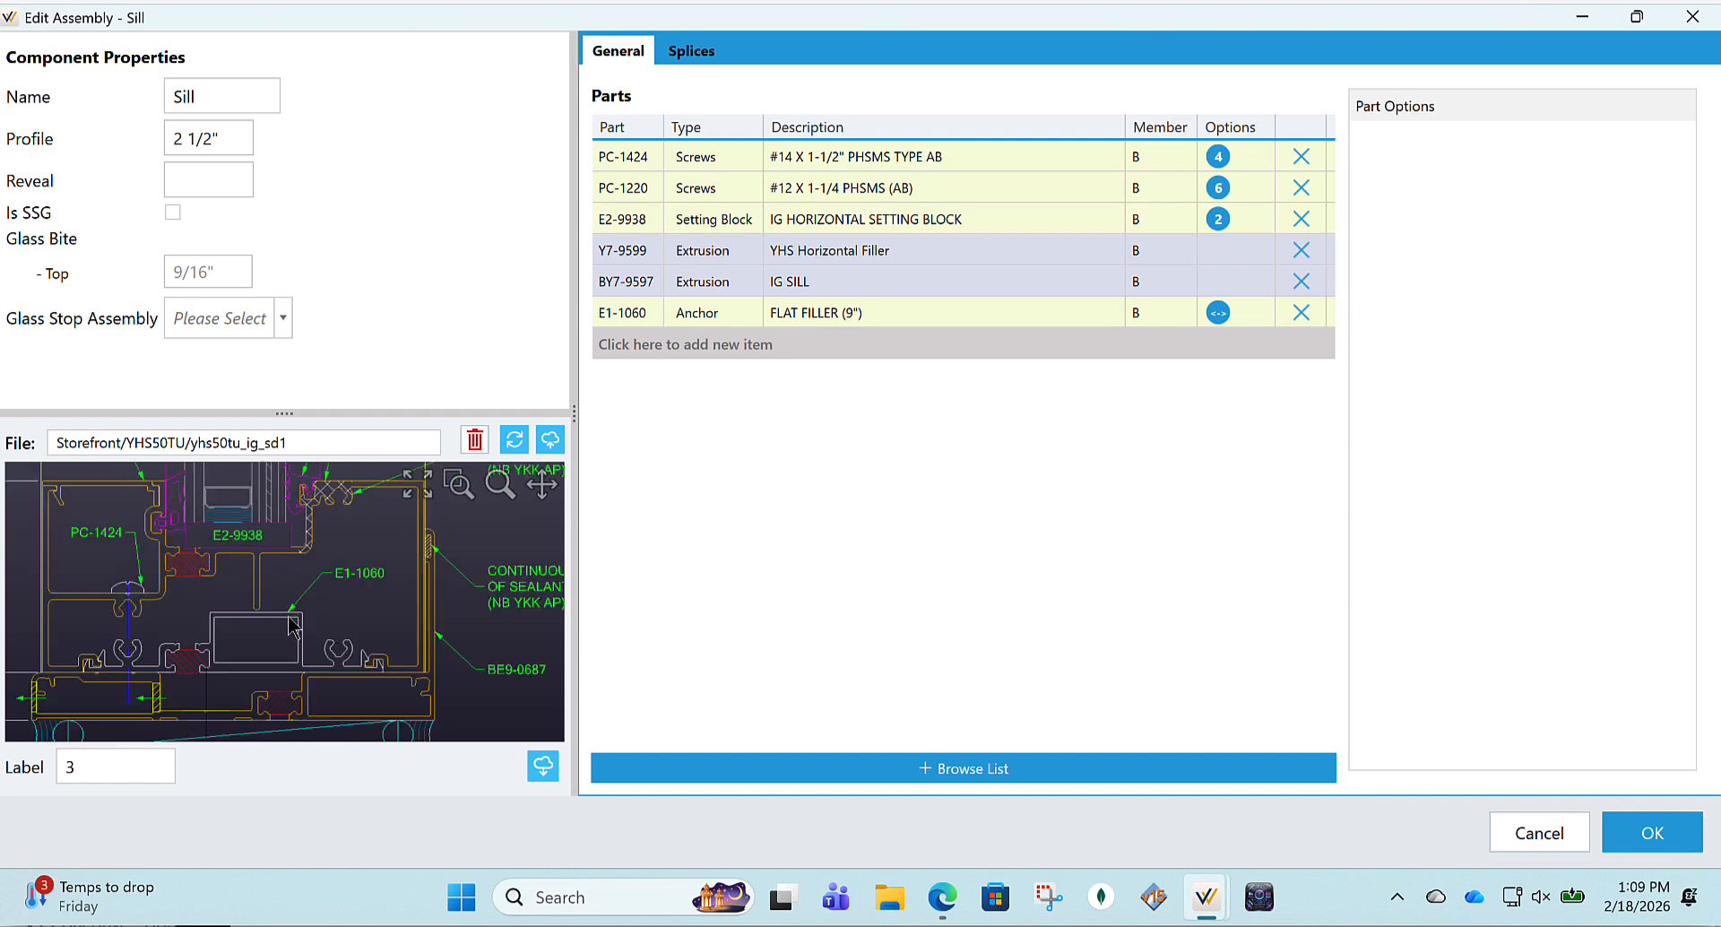
scroll(291, 625, down, 2)
Replace the sill assembly's detail drawing with yhs50tupg_ig_sd1.dxf from the YHS50TU folder and save it
click(547, 440)
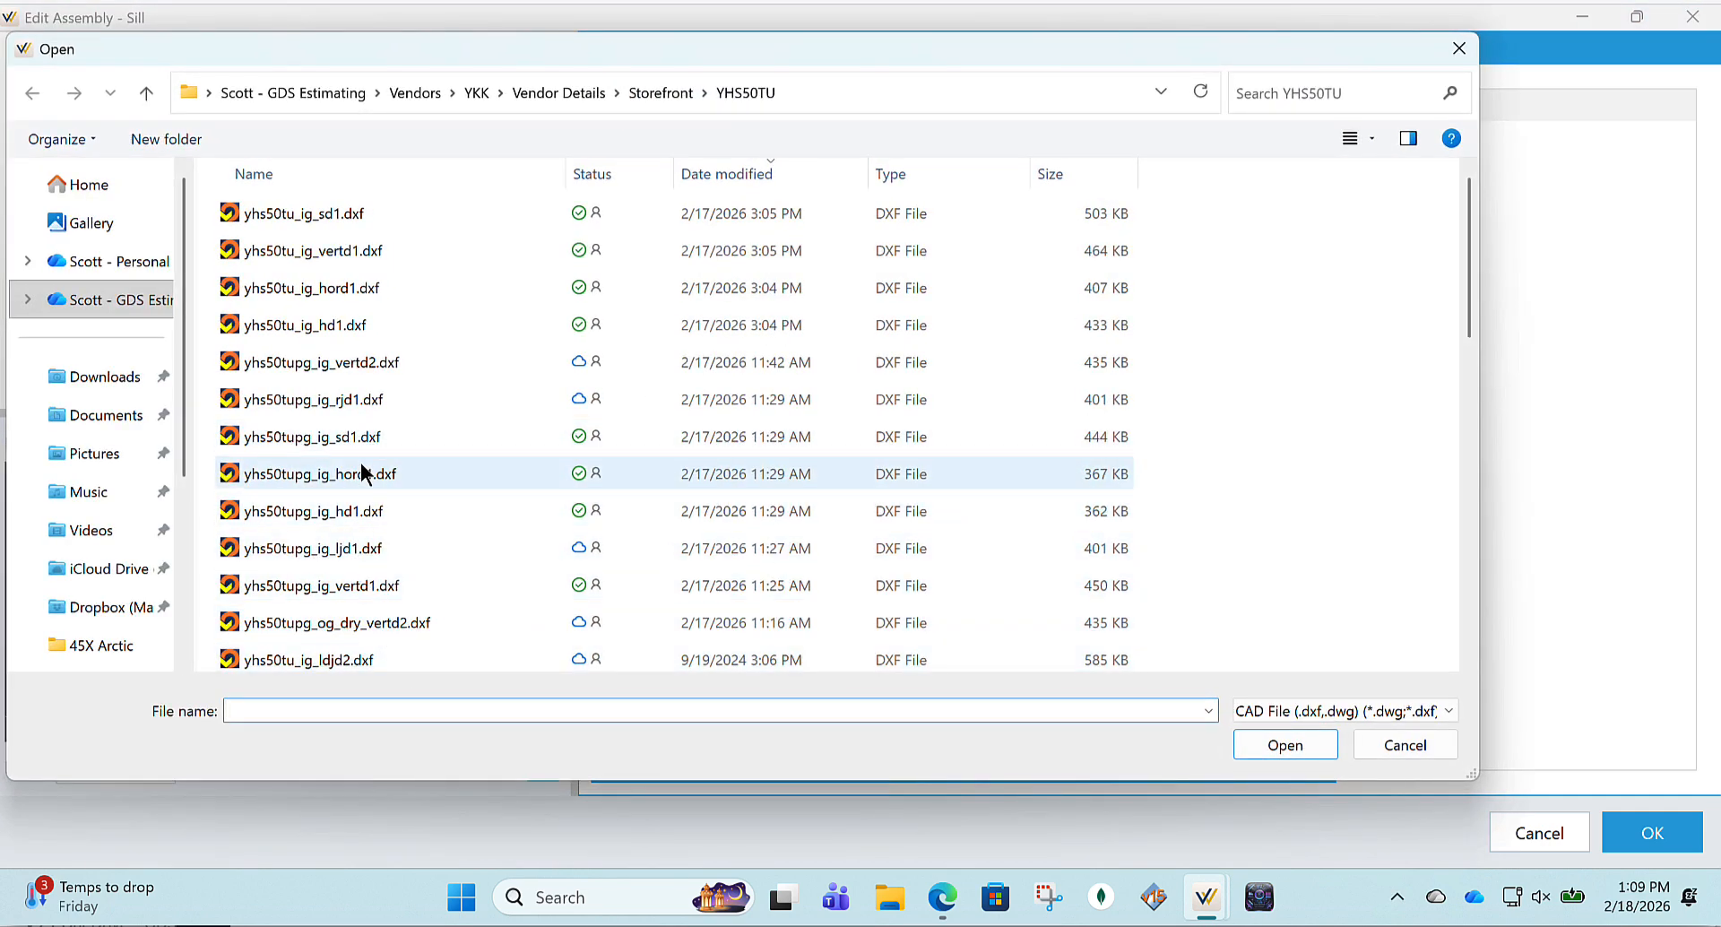
click(344, 437)
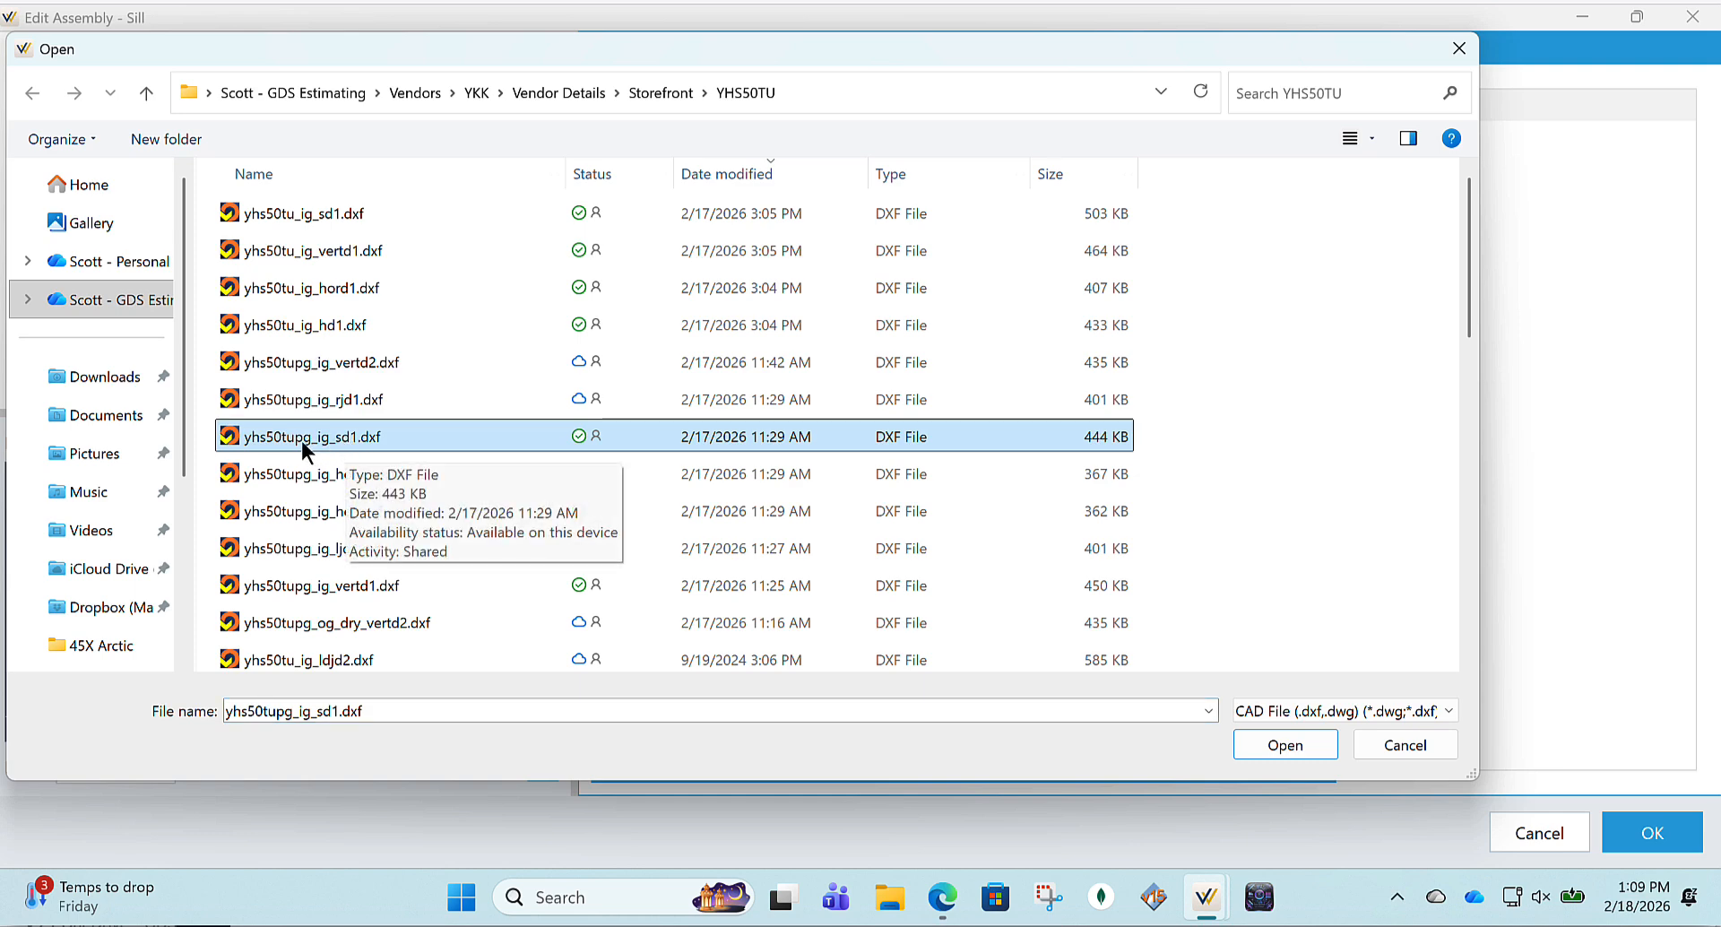
click(1298, 744)
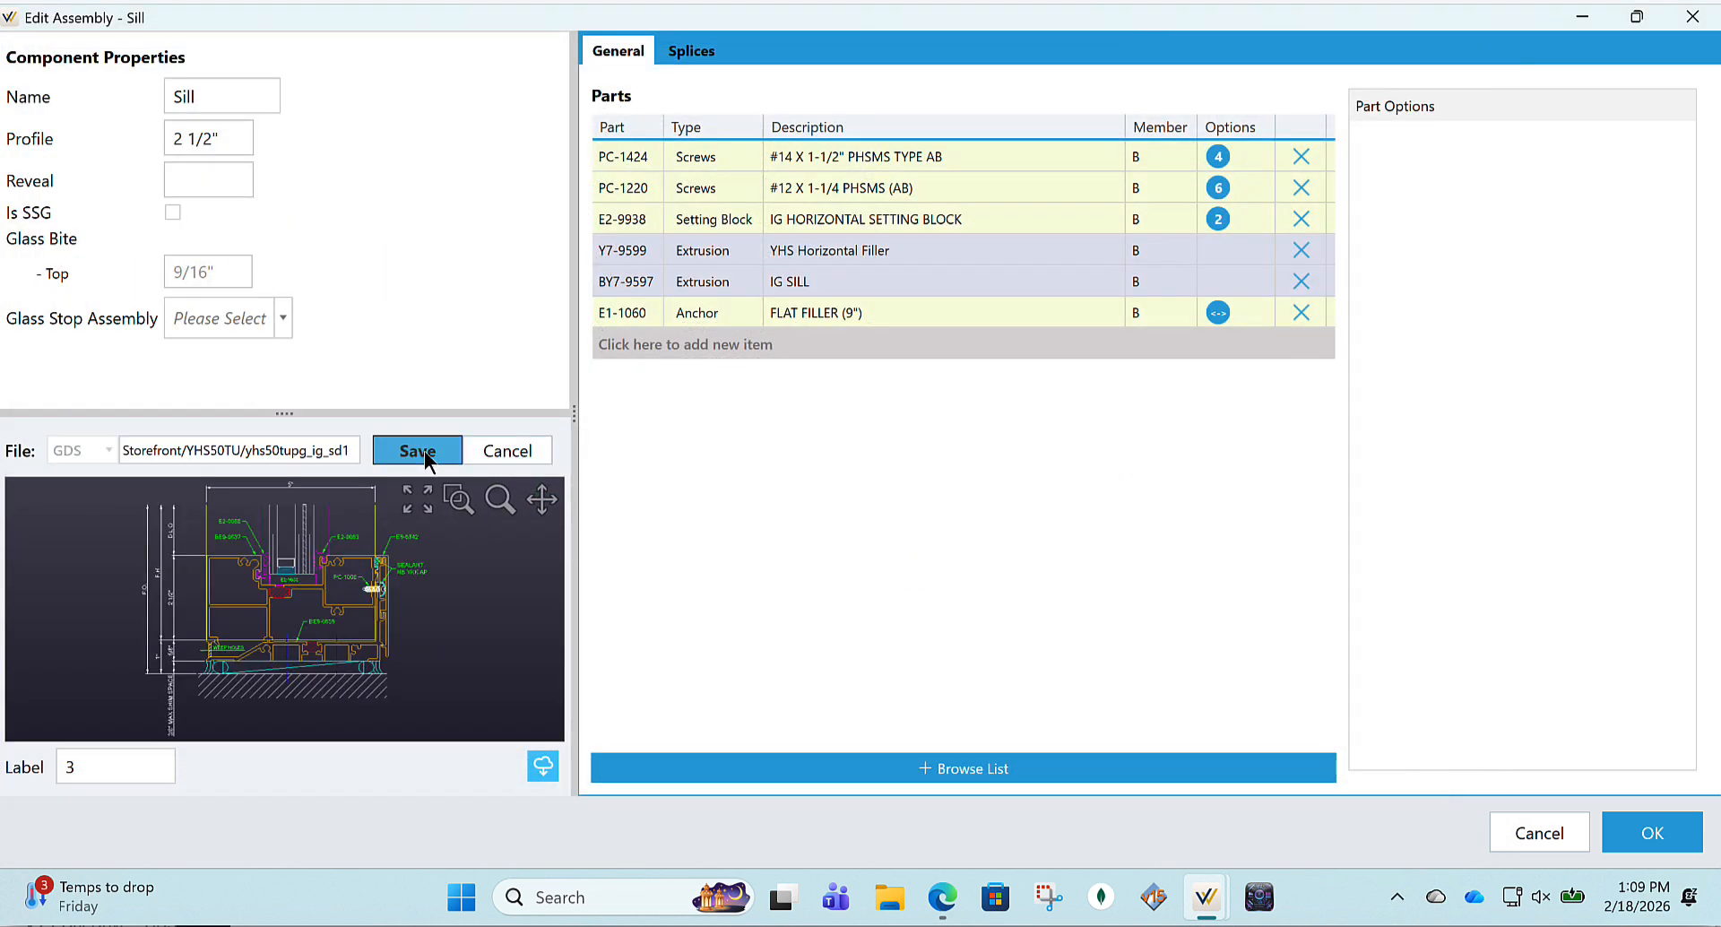
click(424, 450)
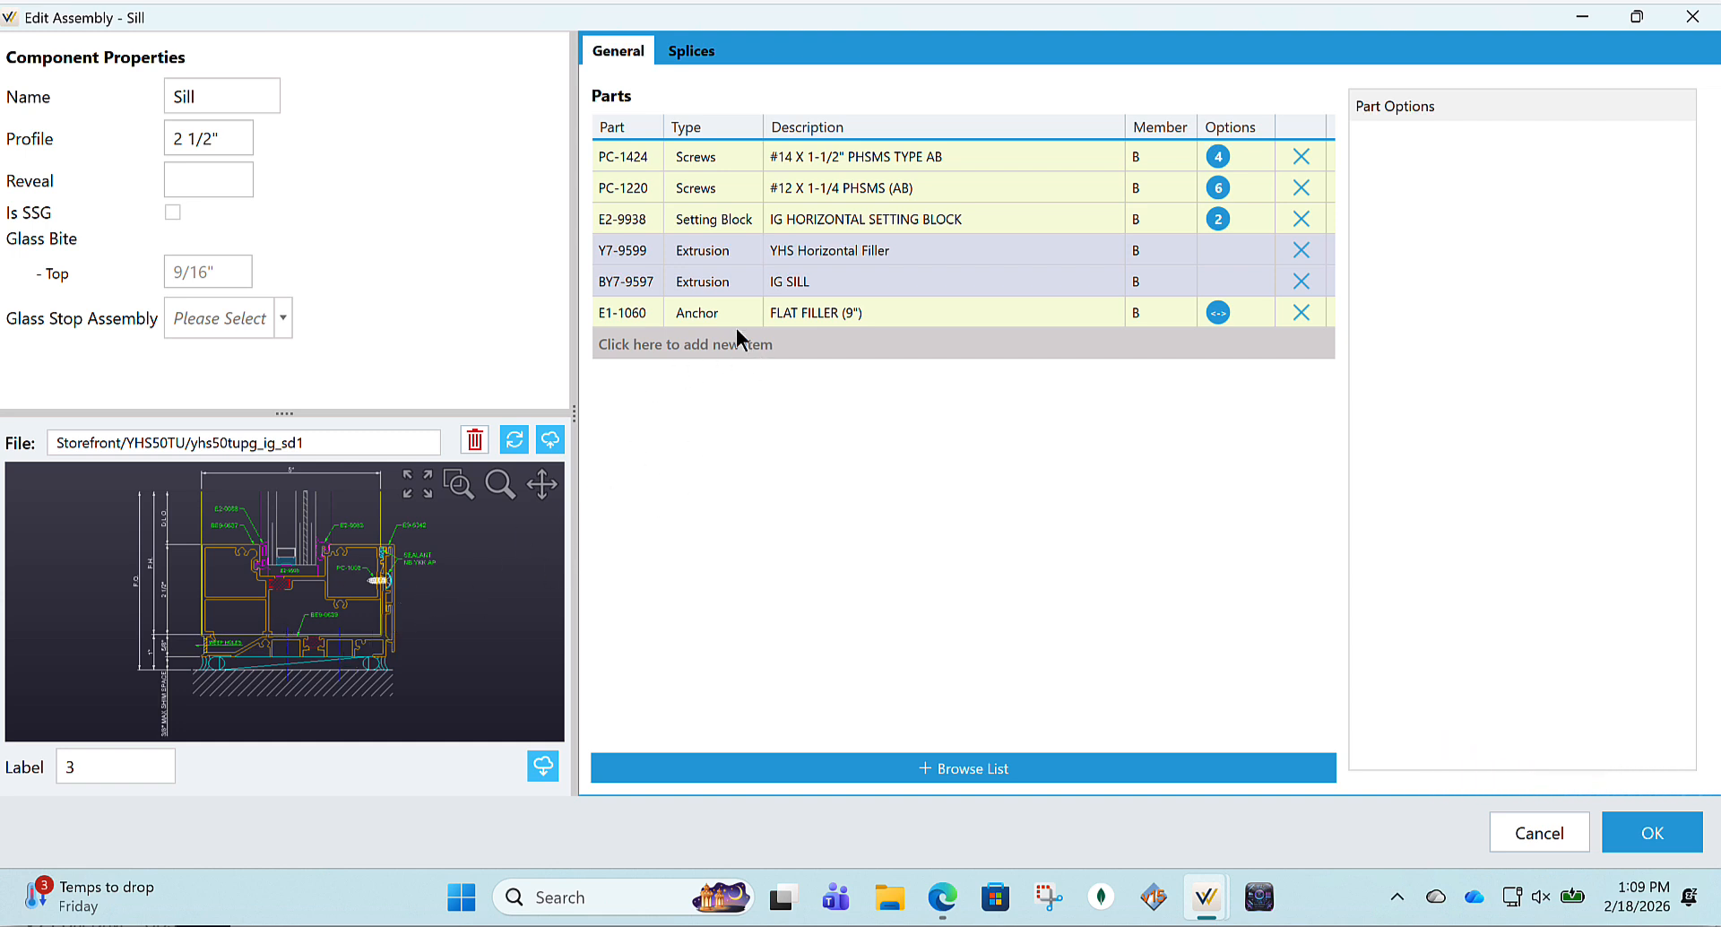
Remove the E1-1060 flat filler anchor and the PC-1424 screws from the sill assembly's parts
click(1302, 312)
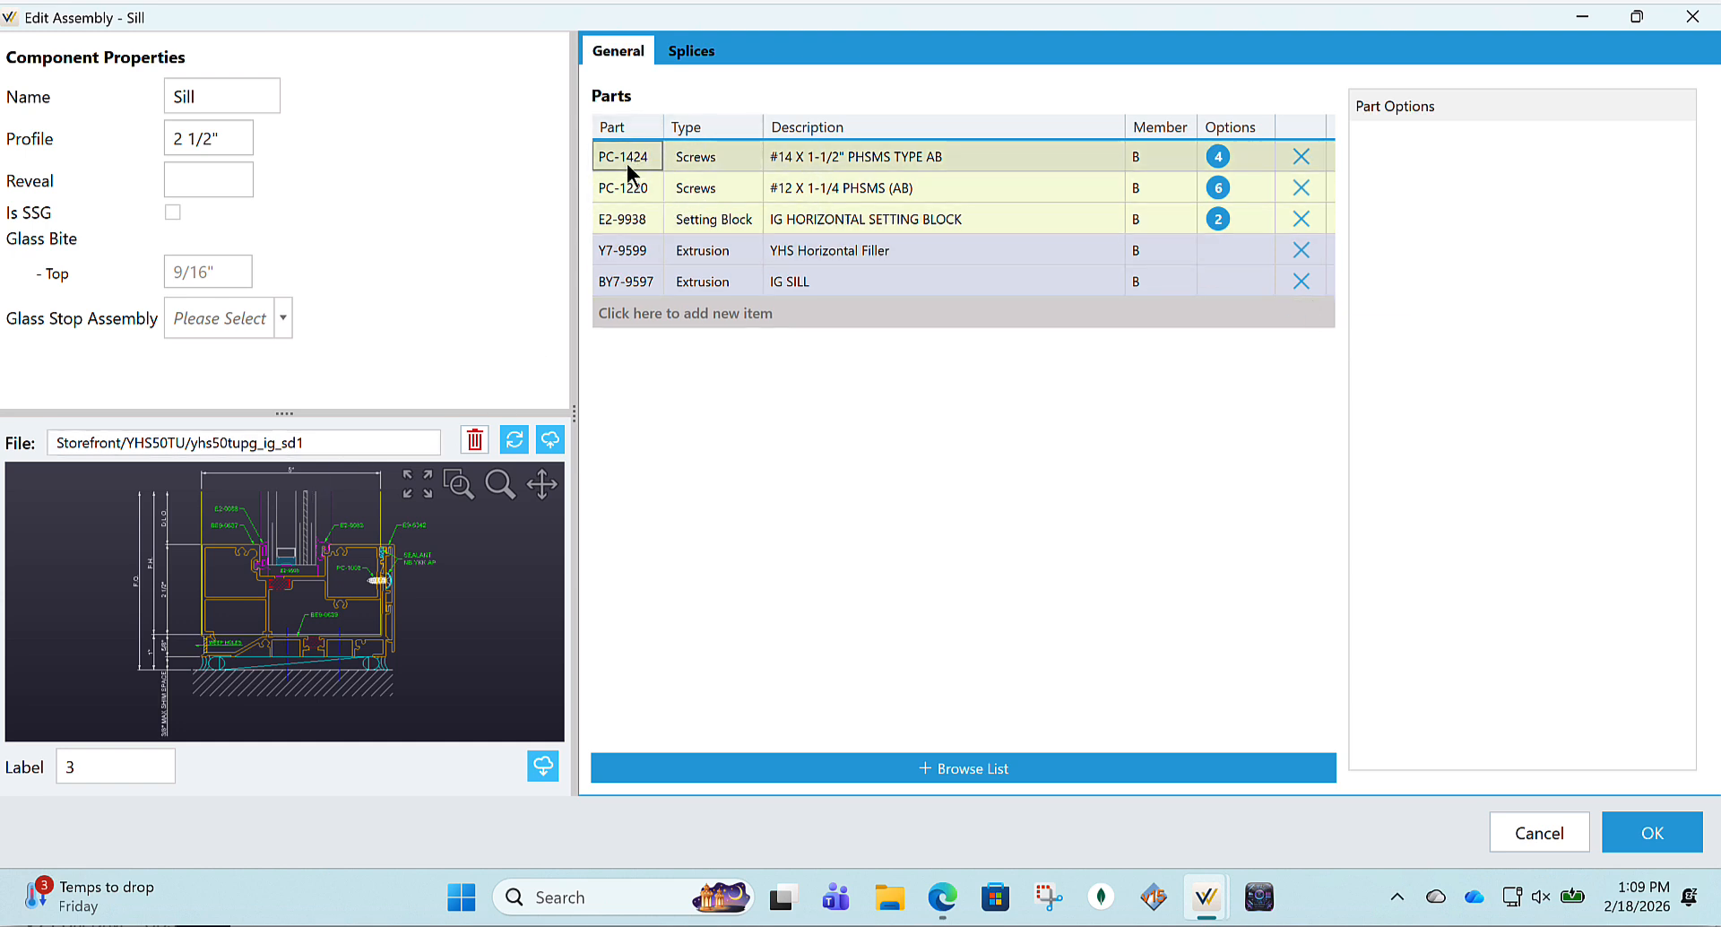
scroll(260, 584, down, 2)
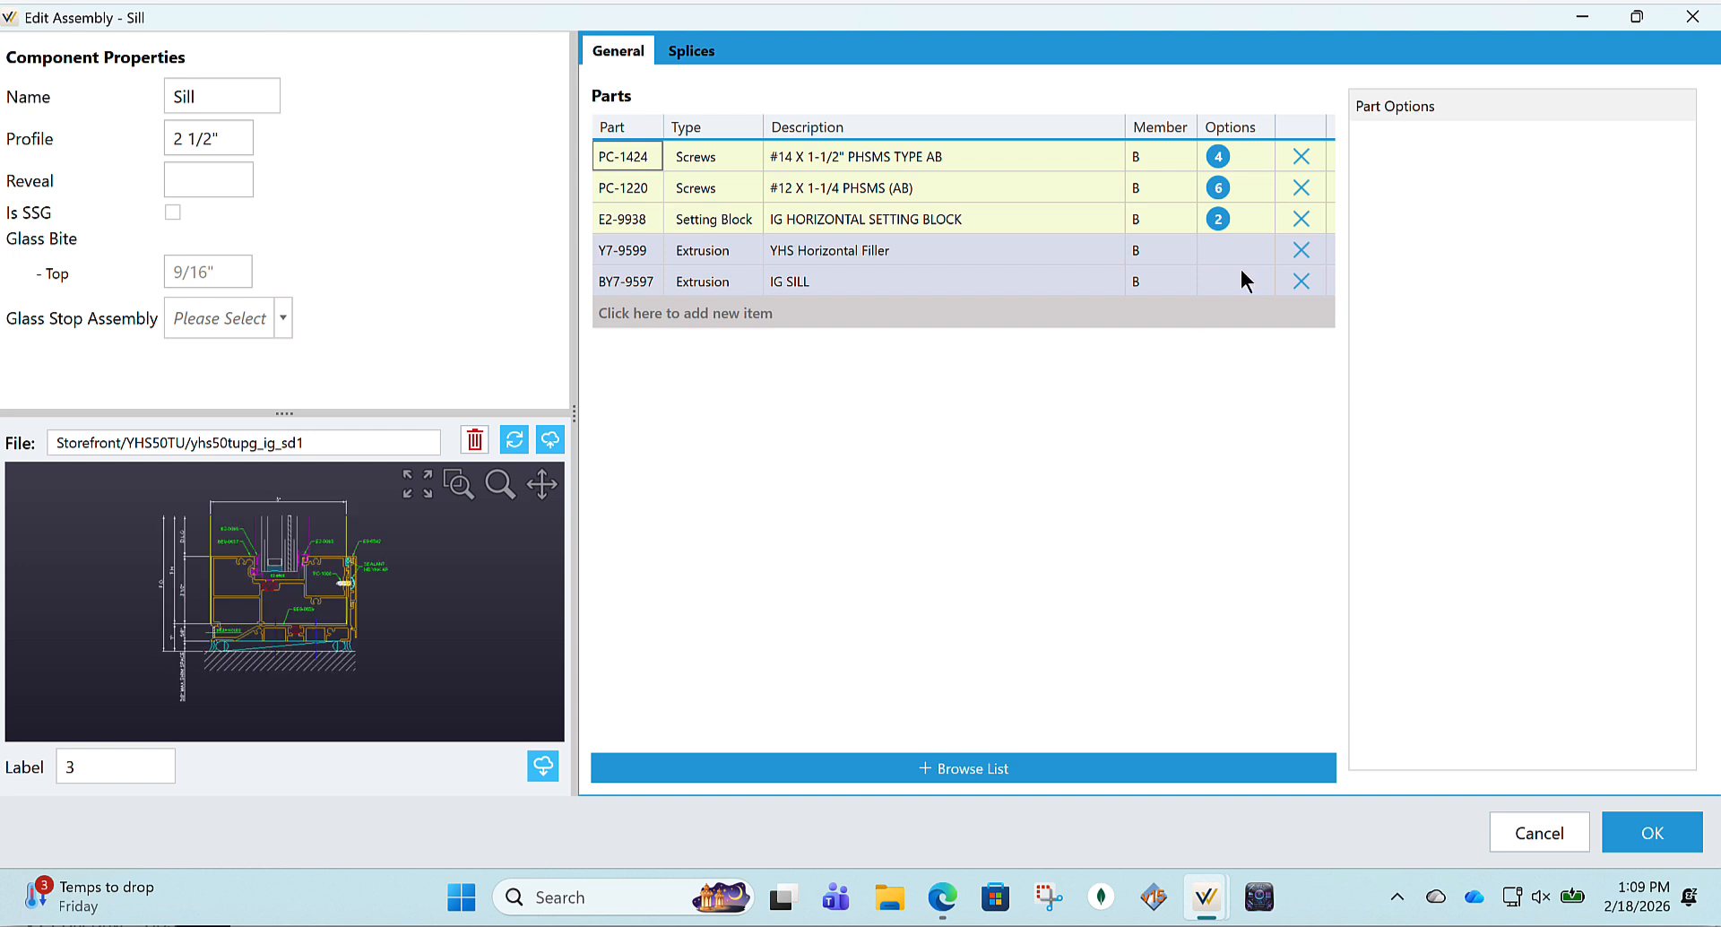
click(1300, 157)
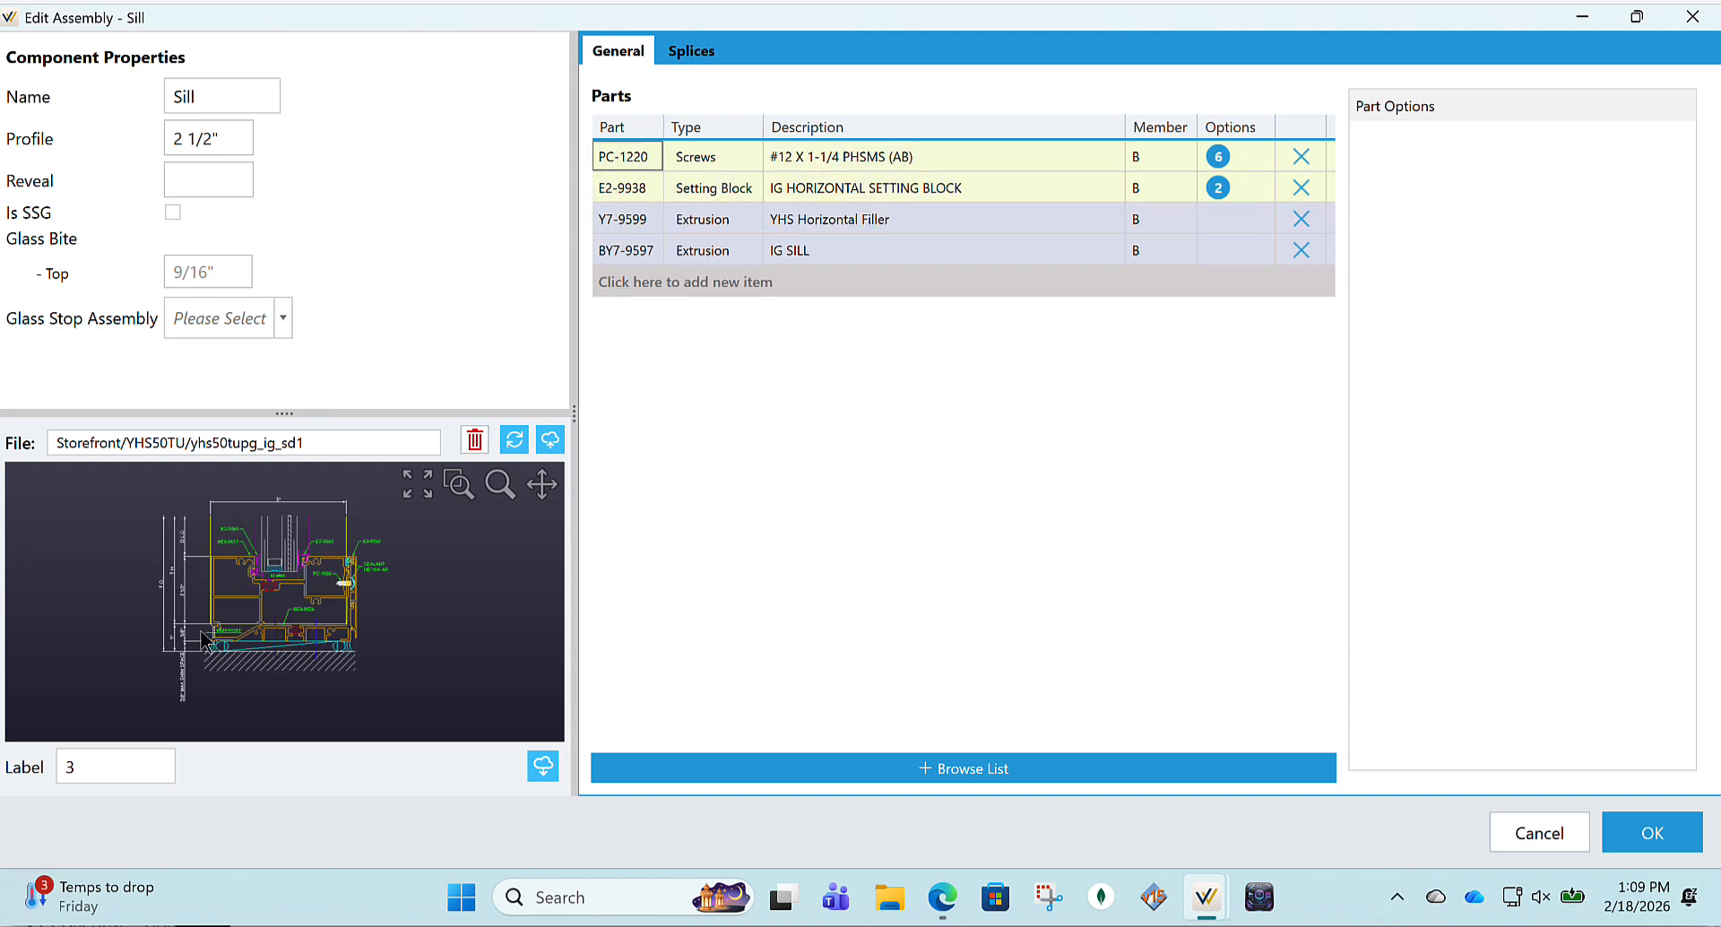
Examine the part callouts in the new sill detail, including the setting block and the sill extrusion, against the parts list
scroll(257, 592, up, 5)
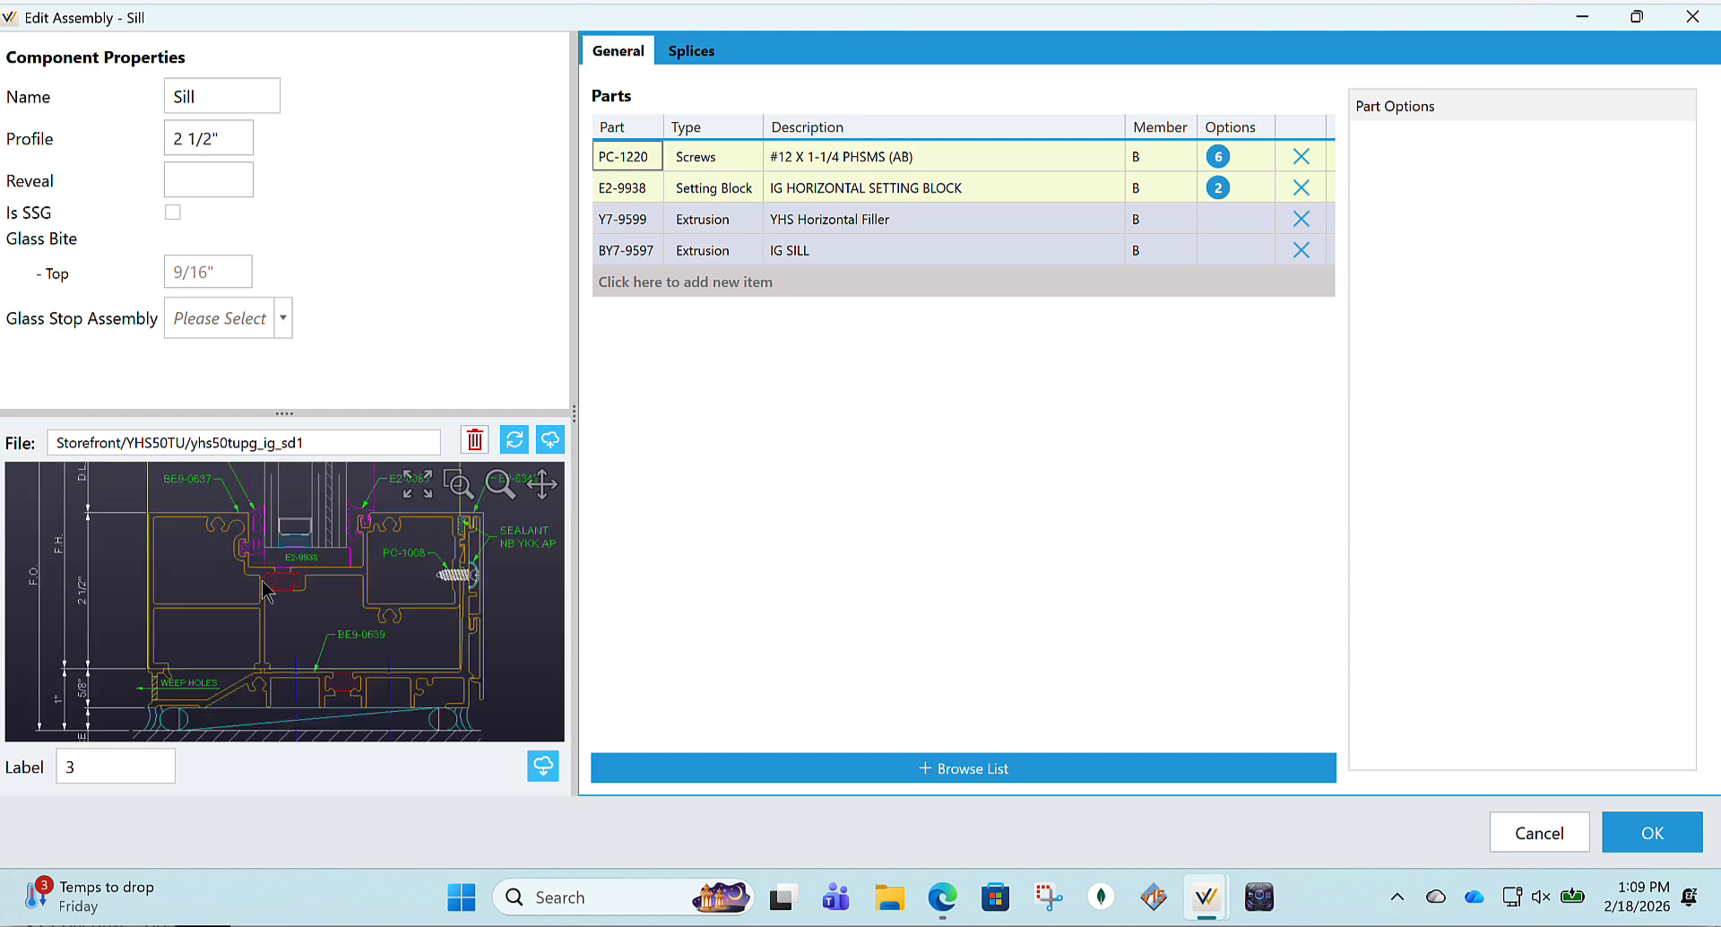
scroll(262, 592, up, 3)
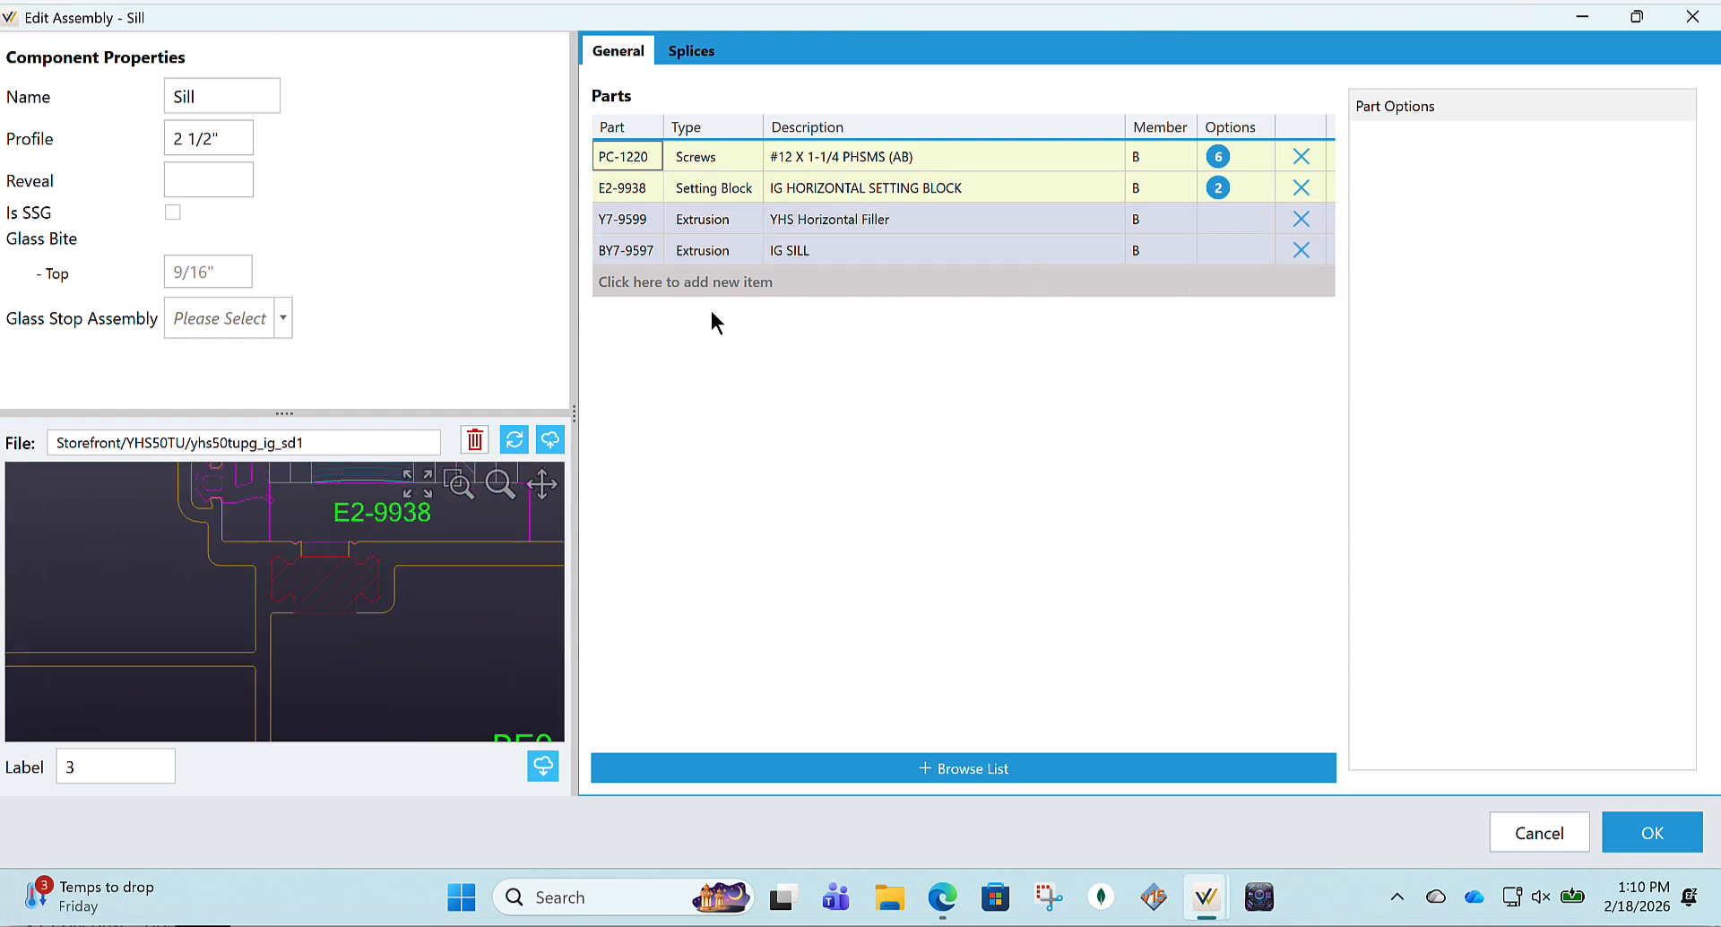
scroll(348, 568, down, 5)
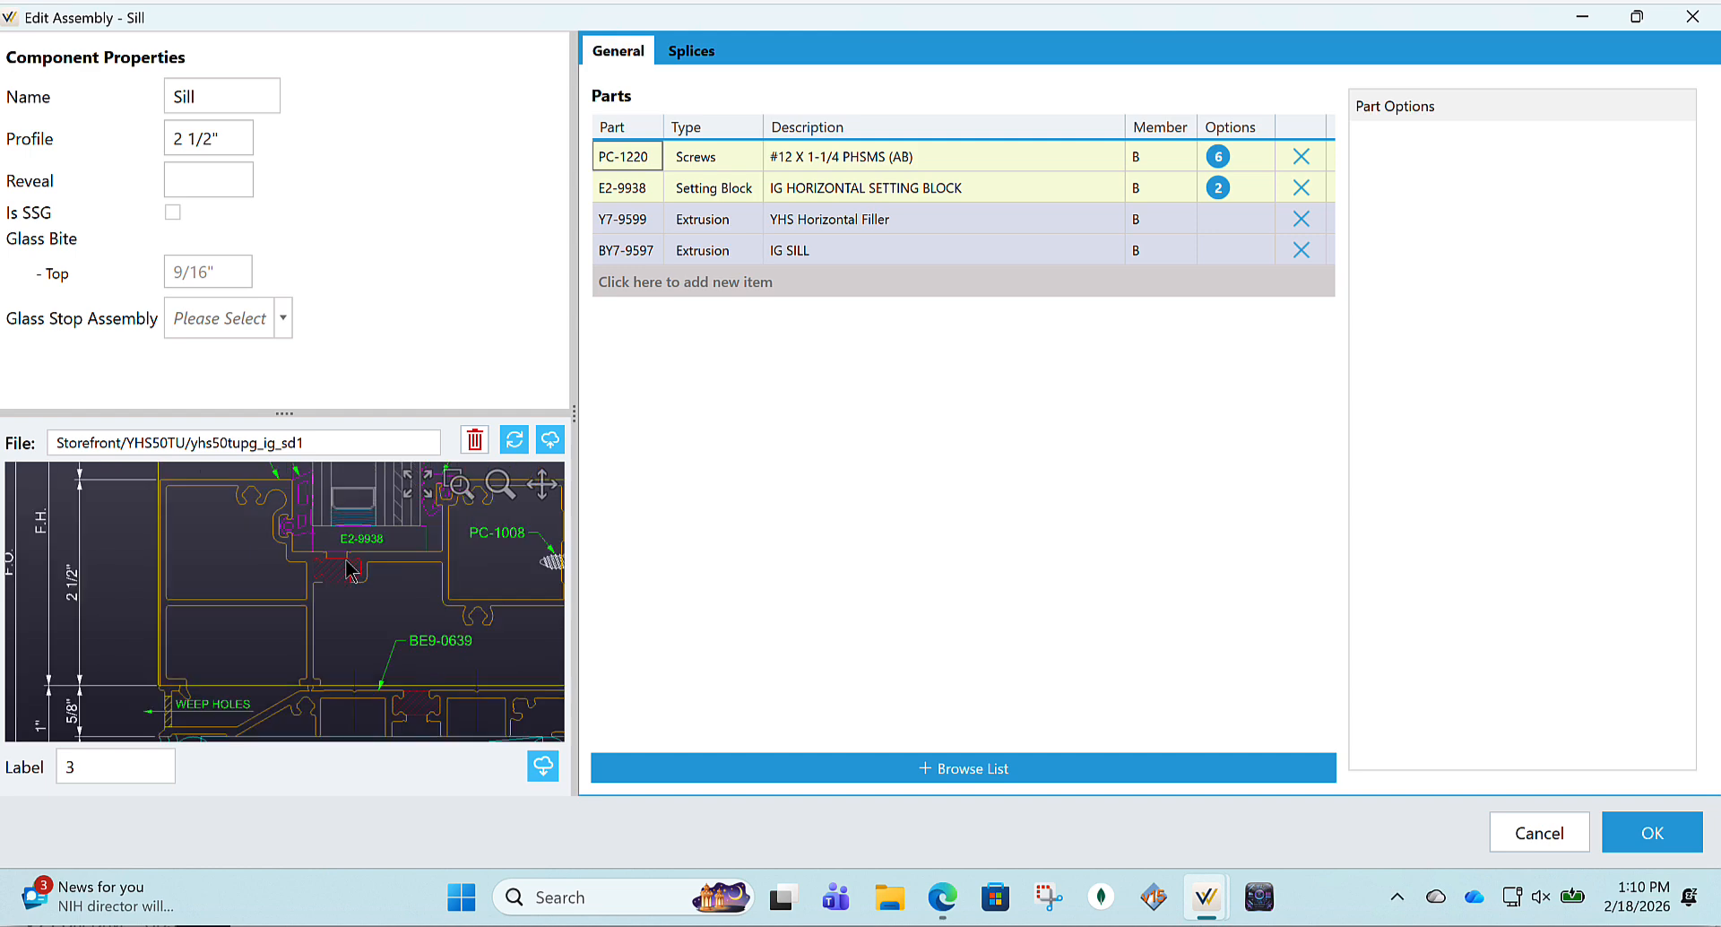
scroll(372, 570, down, 3)
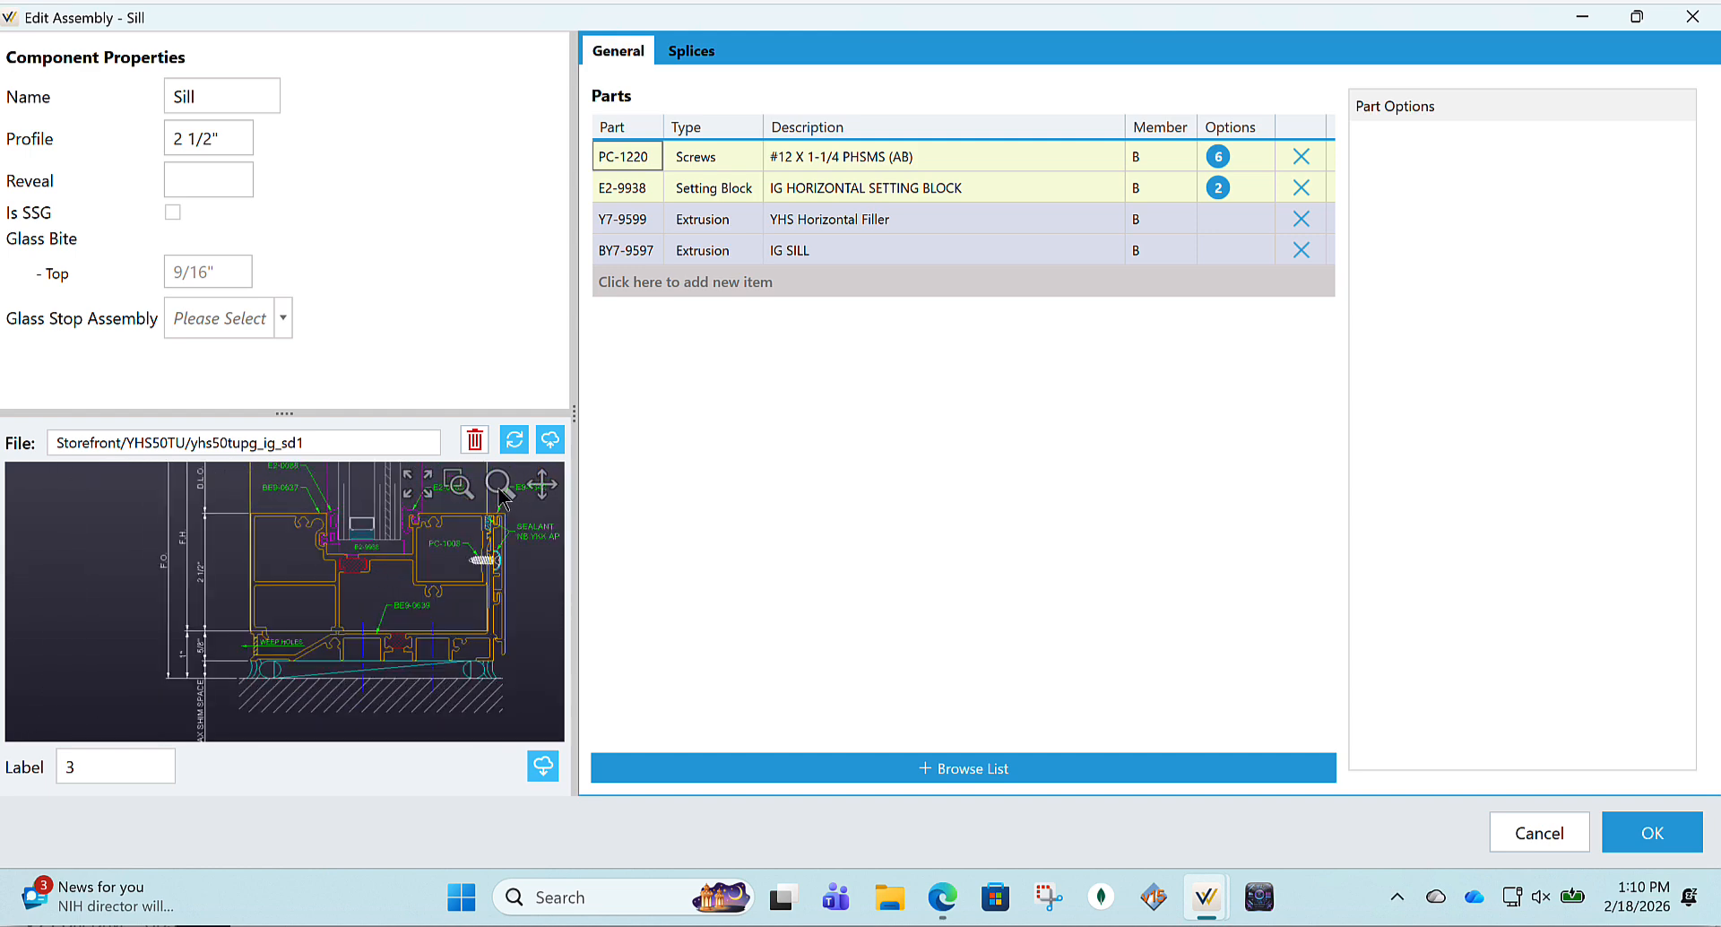
scroll(423, 613, up, 4)
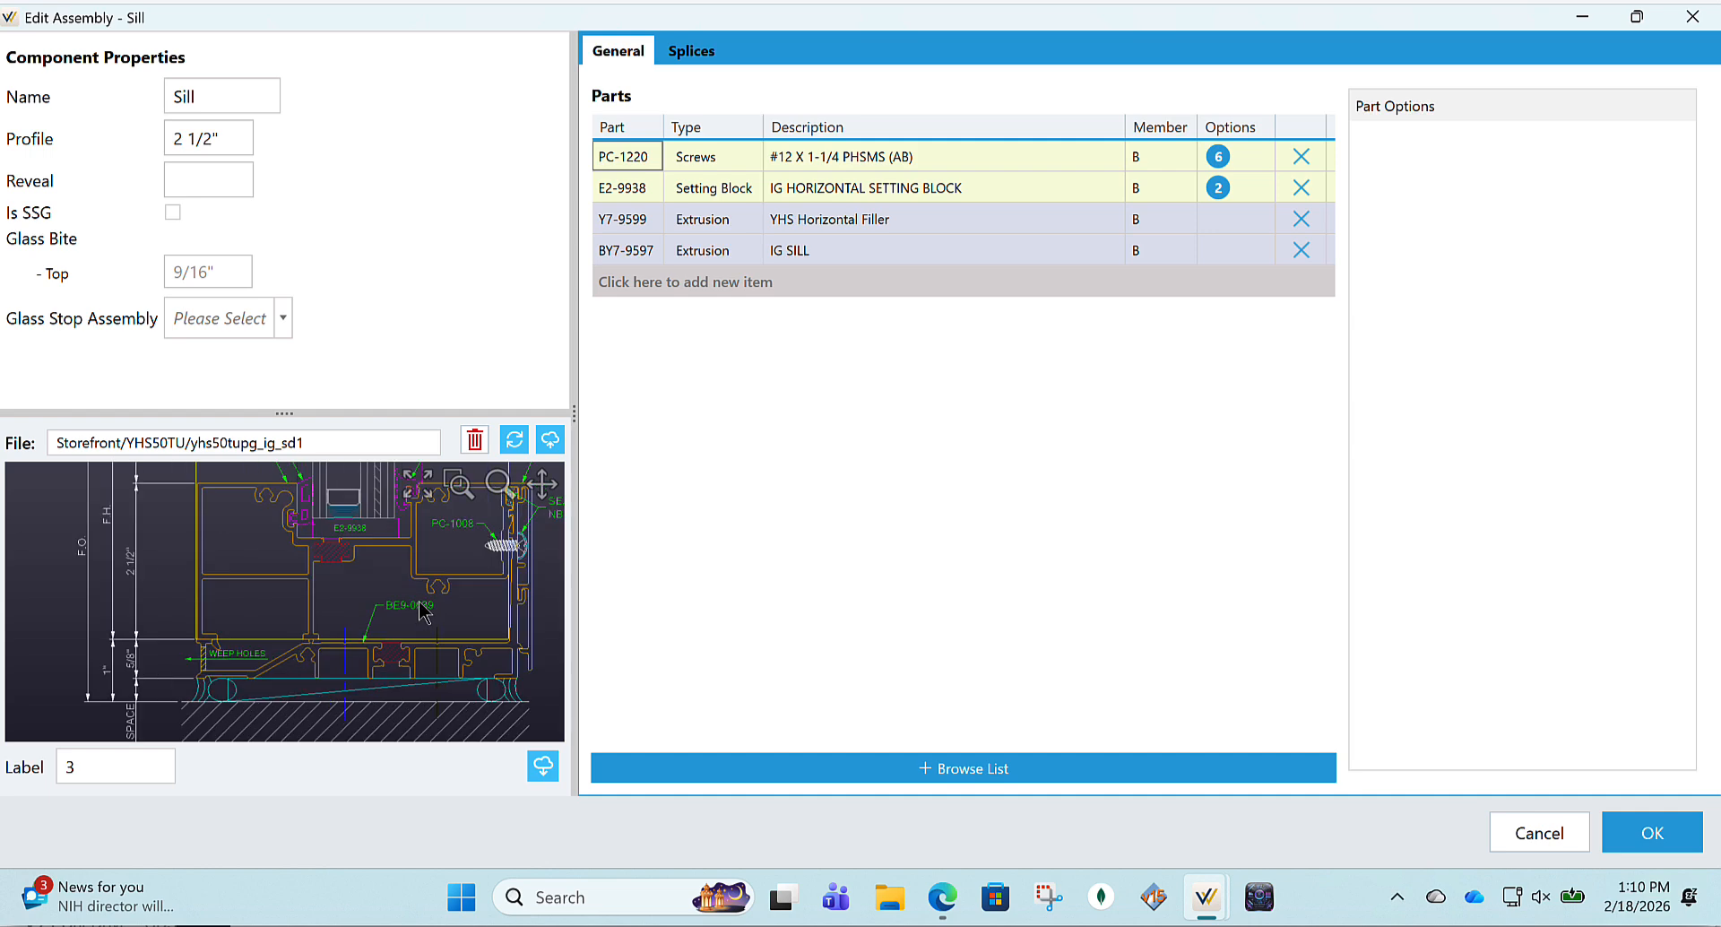
scroll(423, 613, down, 4)
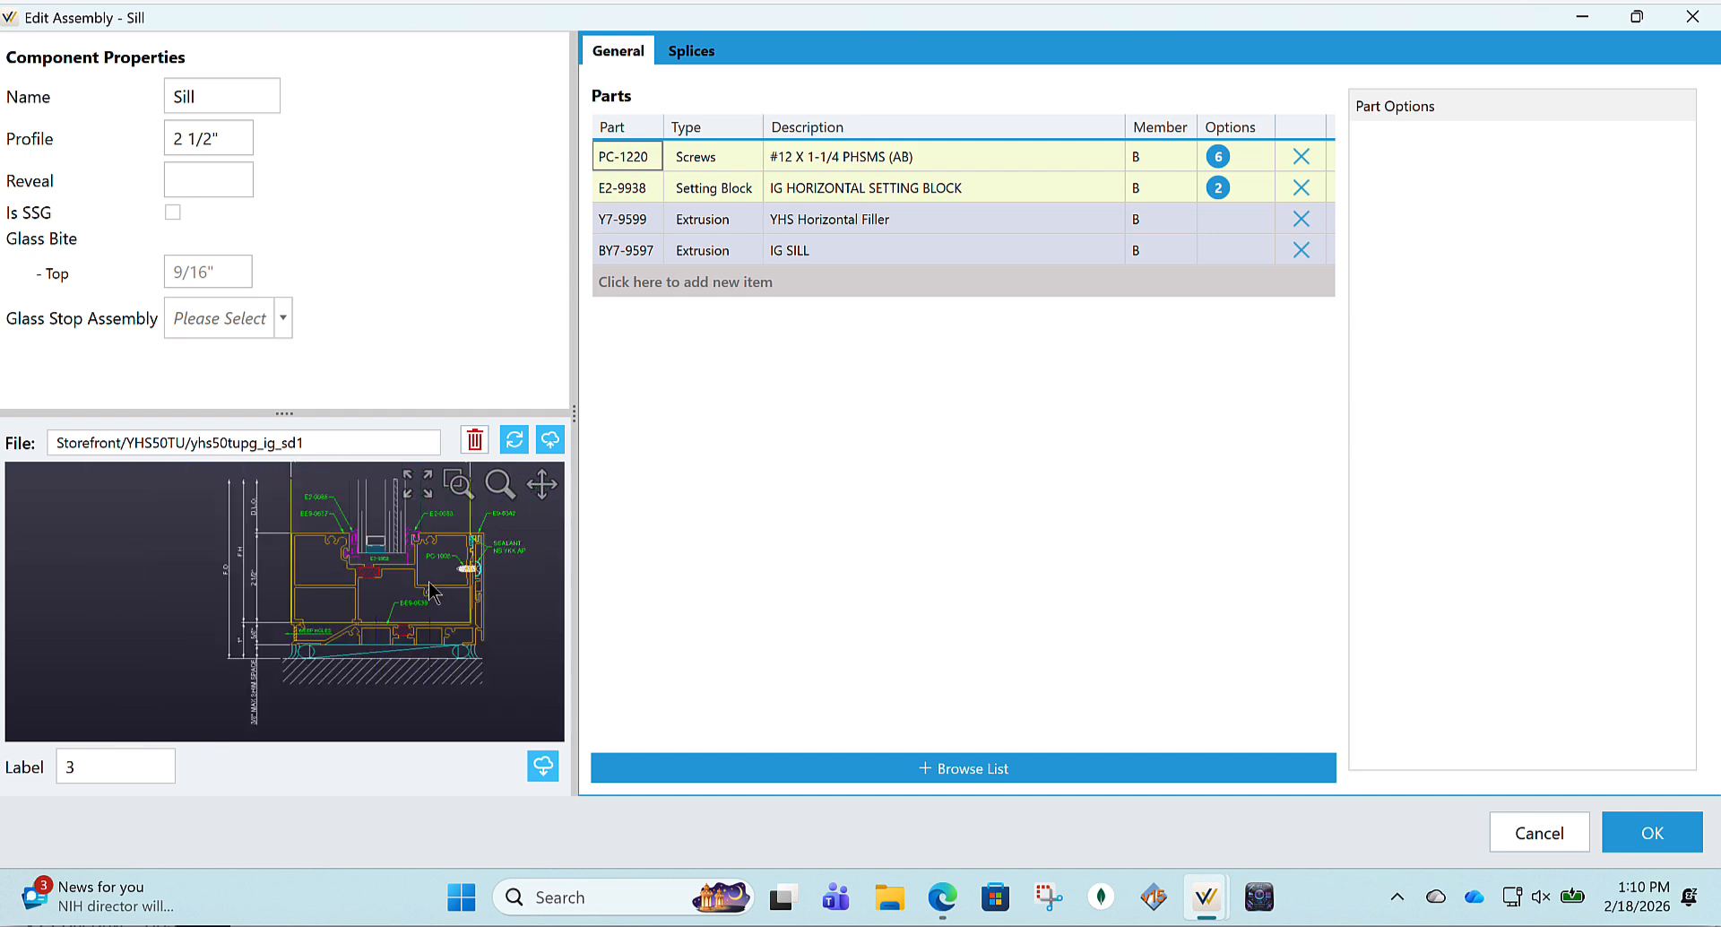
scroll(445, 512, up, 1)
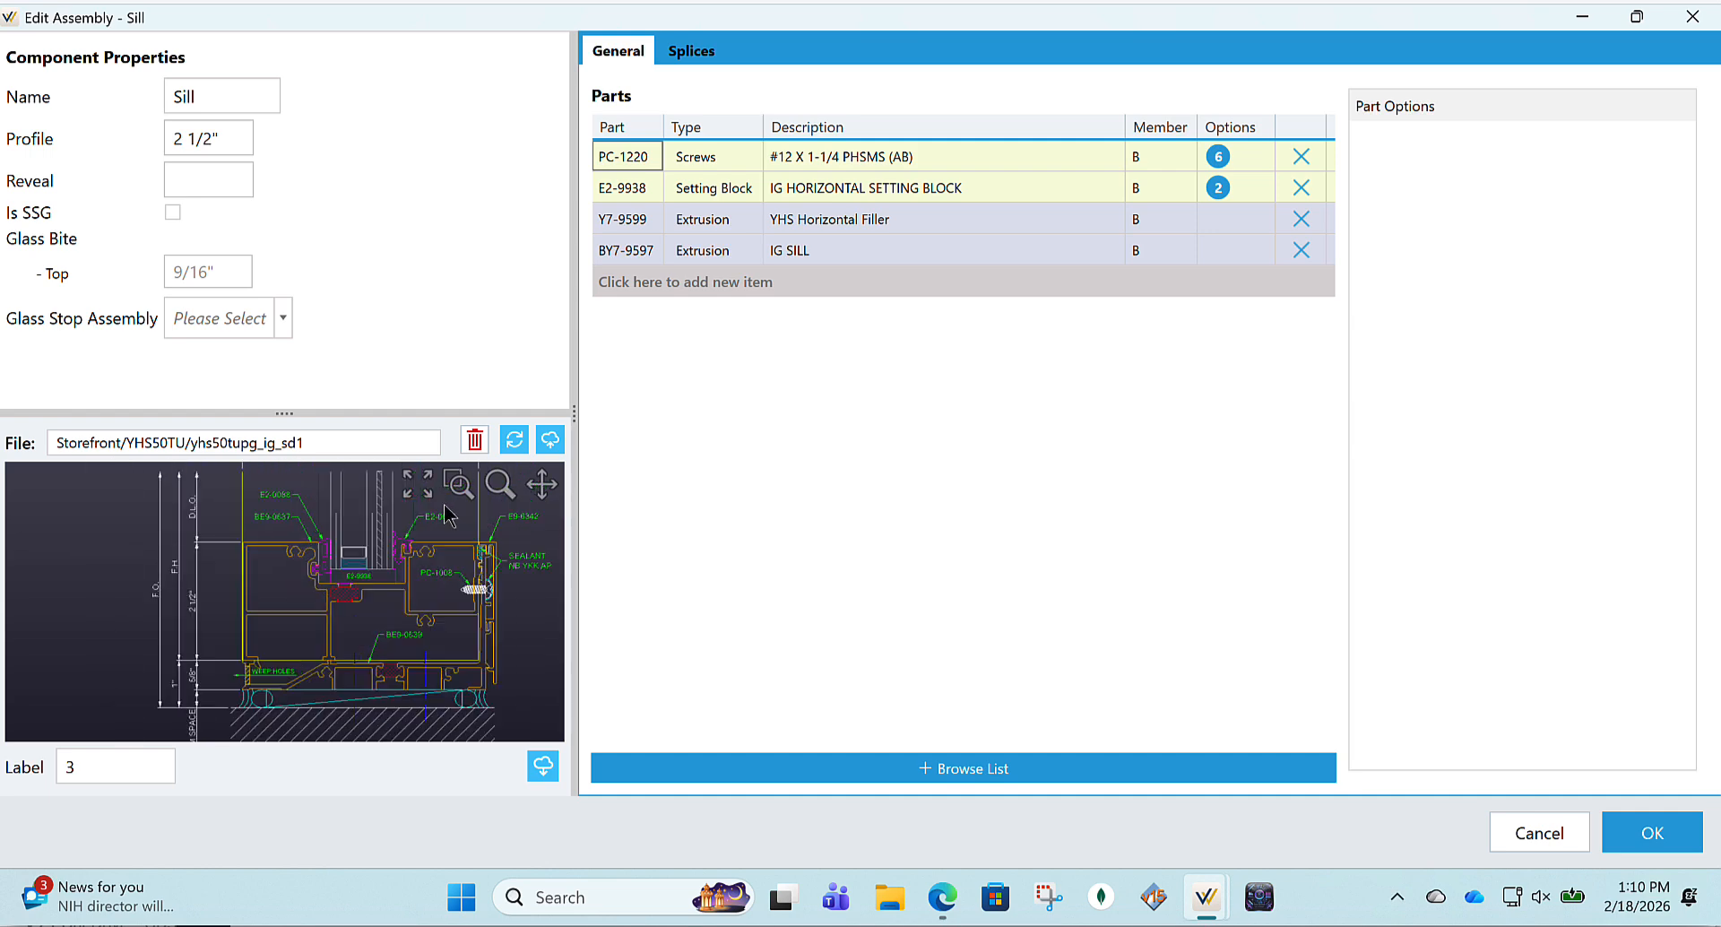
scroll(445, 512, up, 1)
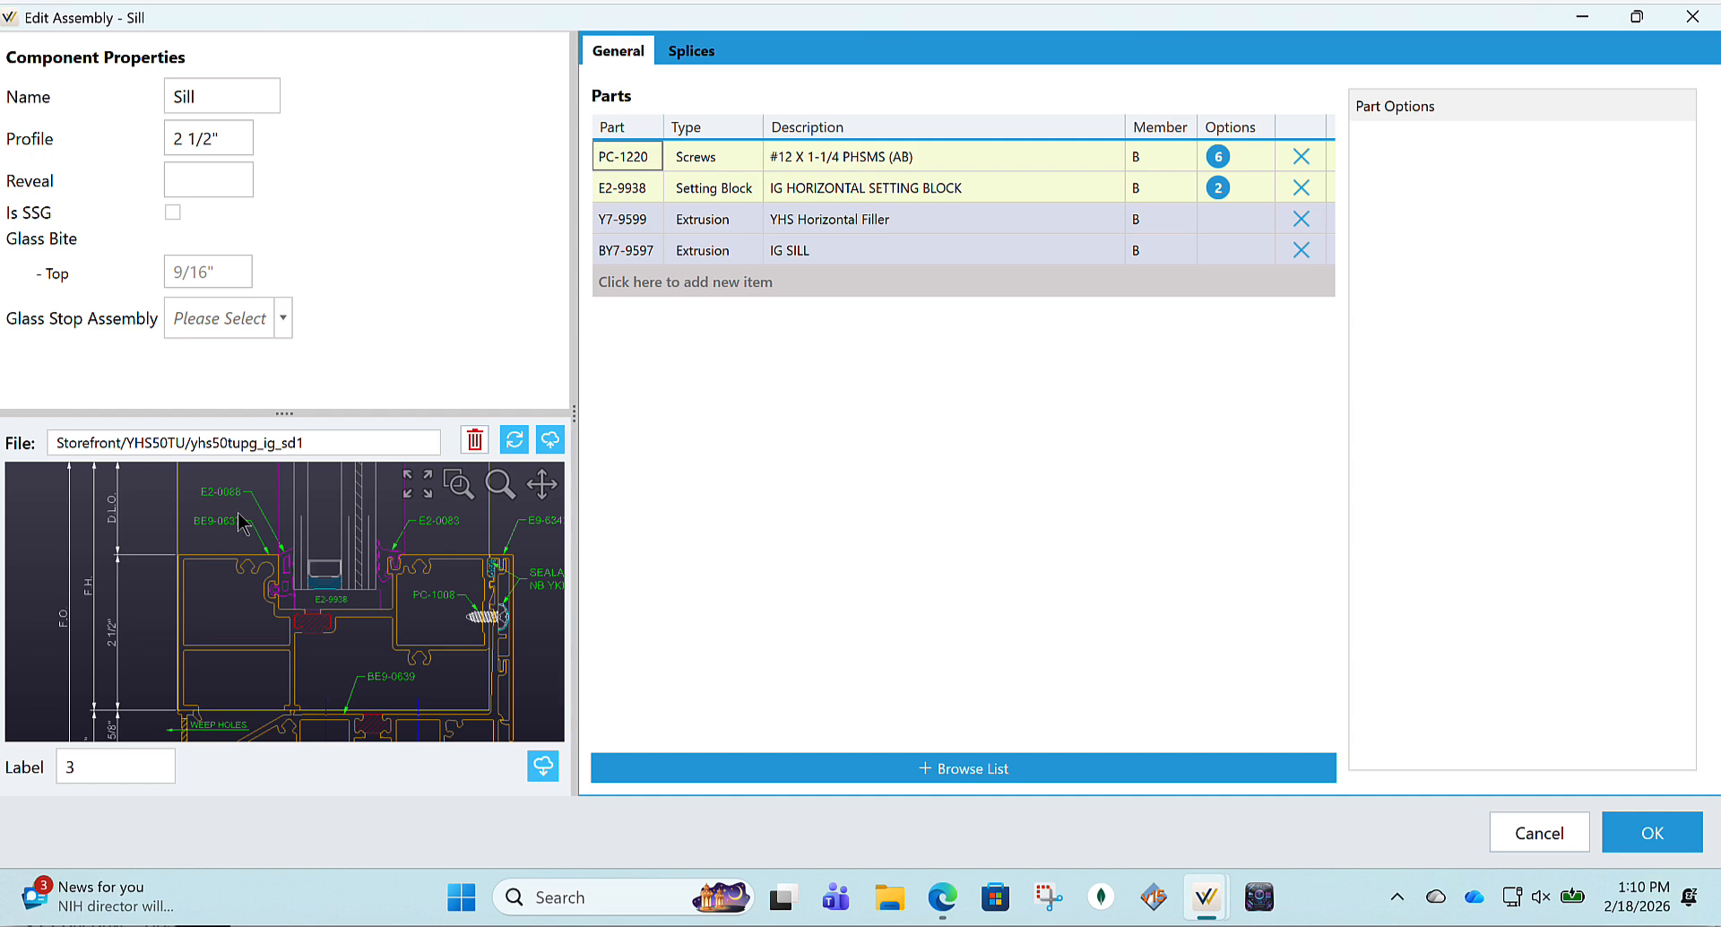
scroll(229, 528, up, 2)
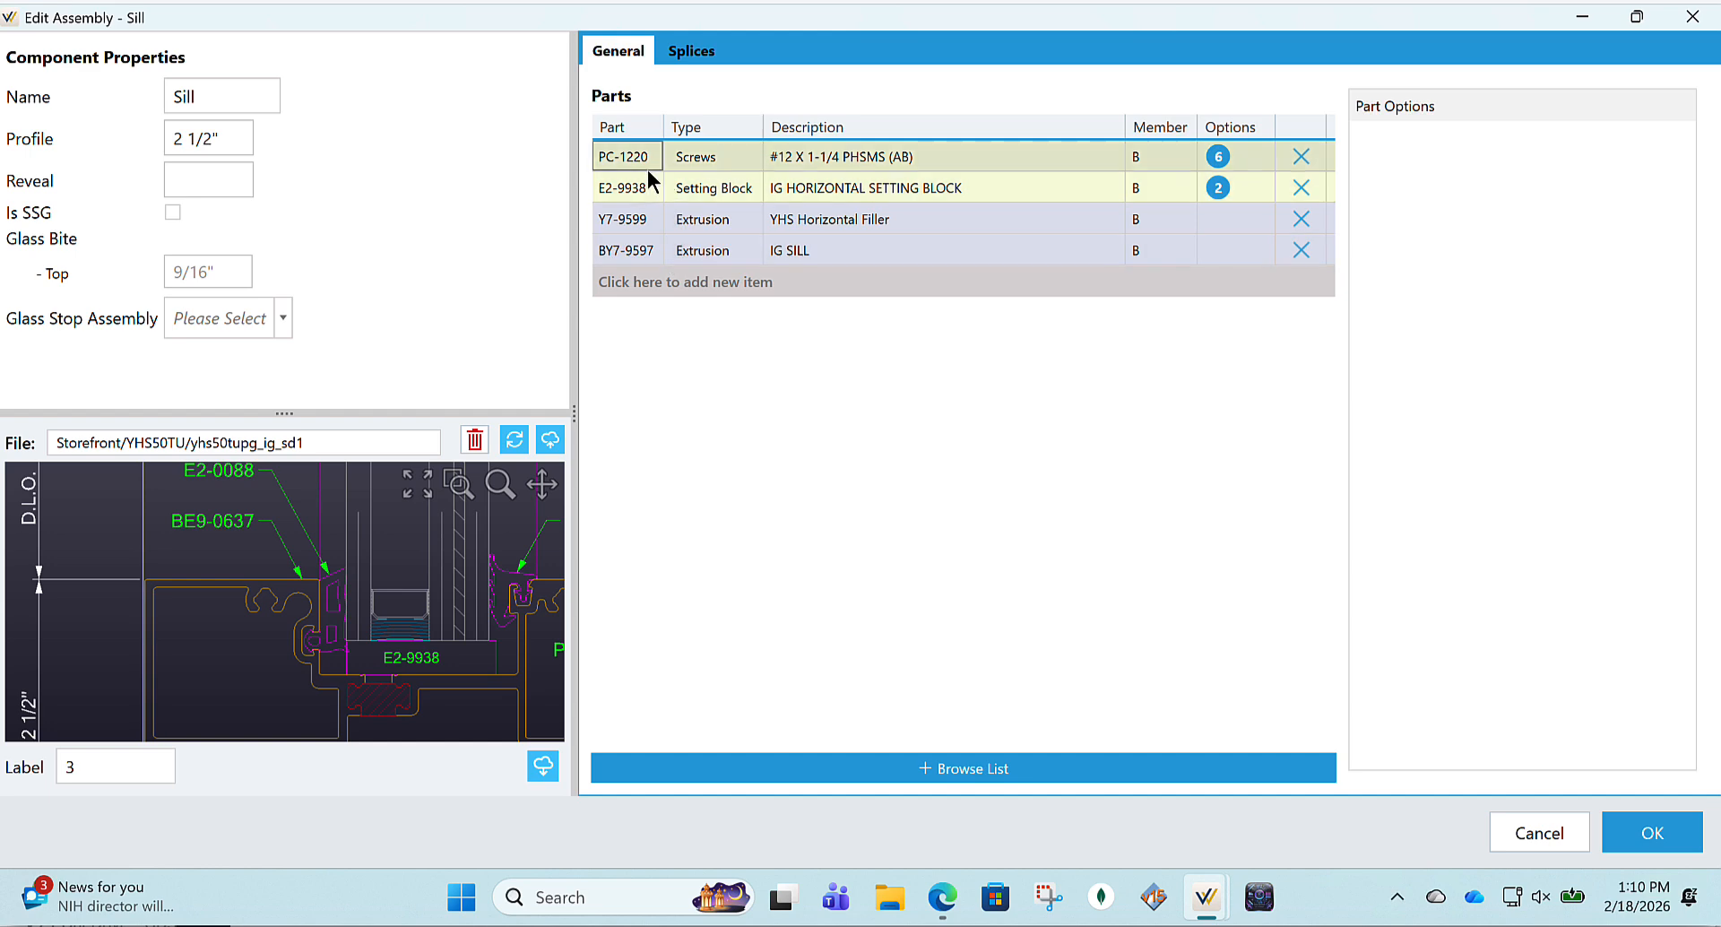
Replace the Y7-9599 horizontal filler with BE9-0637 YHS 50TU Inside Glazed Sill and remove the BY7-9597 IG sill extrusion
click(642, 222)
click(641, 222)
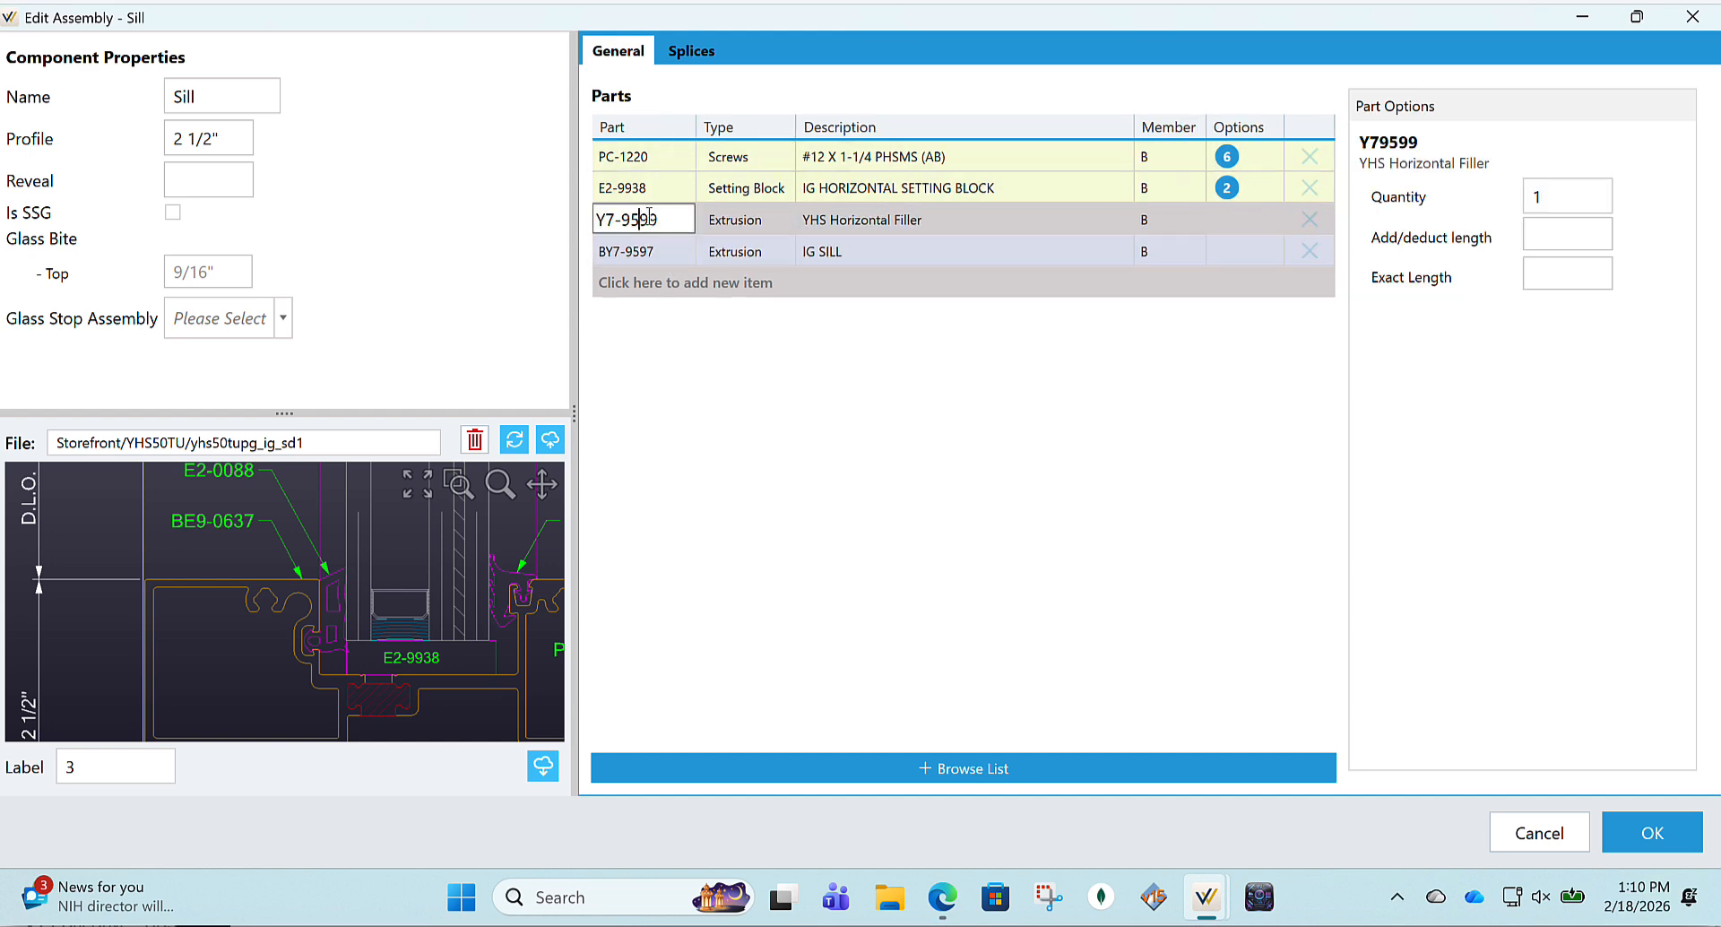
drag(663, 218, 562, 221)
text(be9)
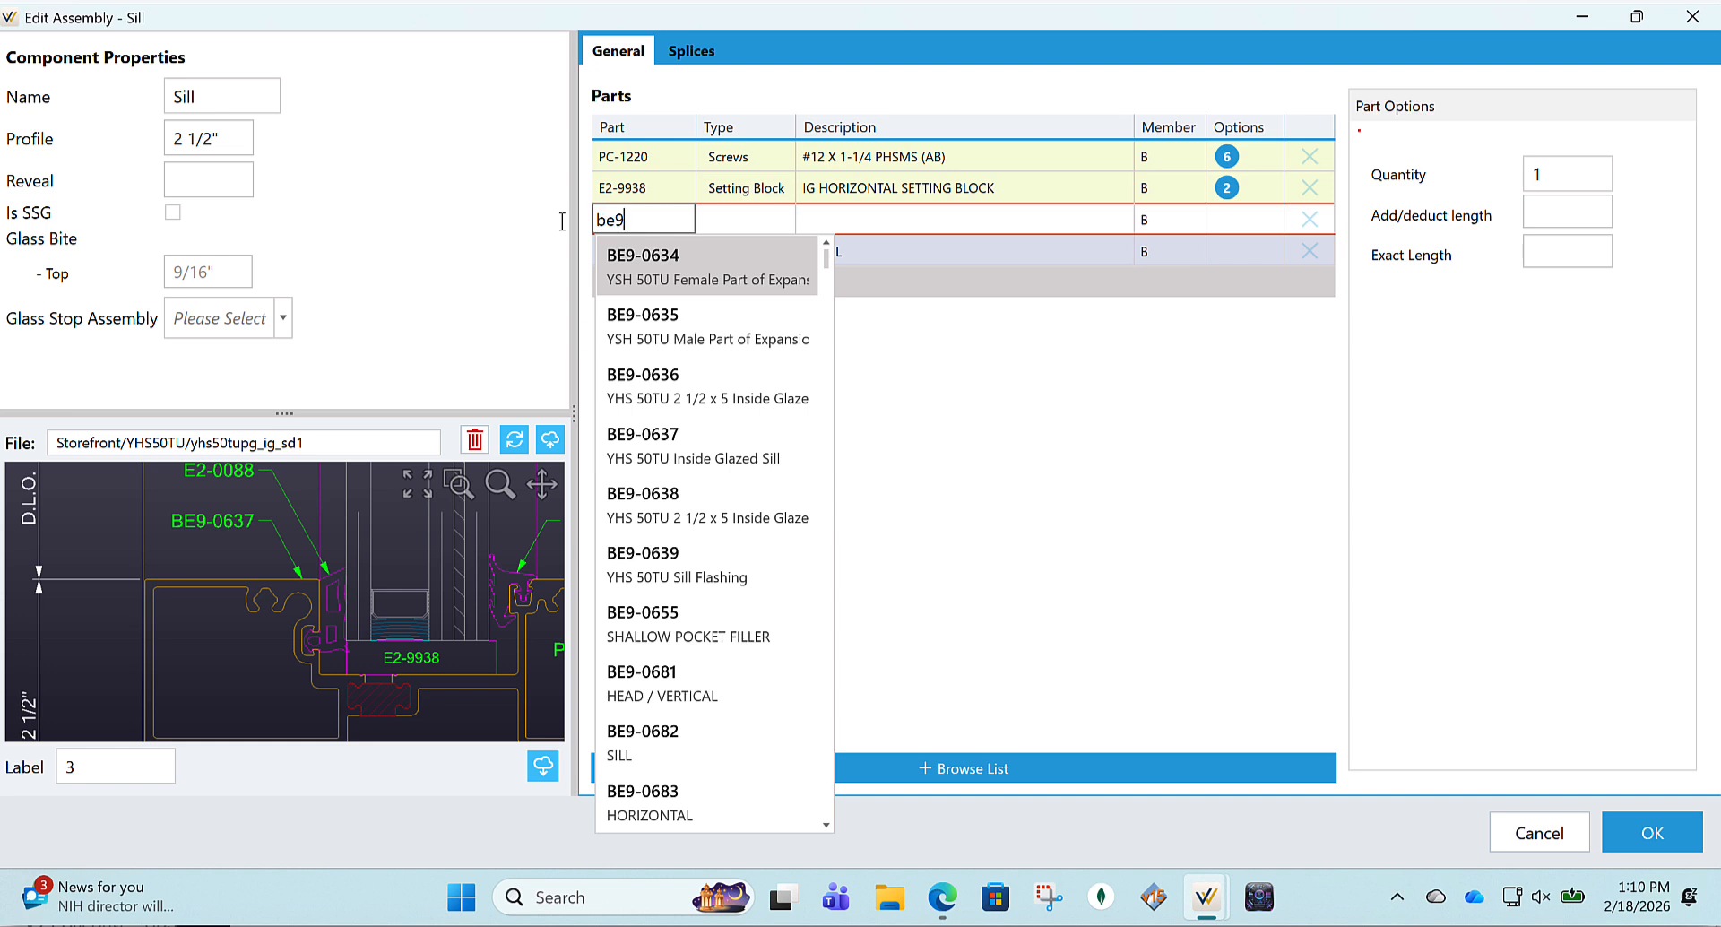
text(0637)
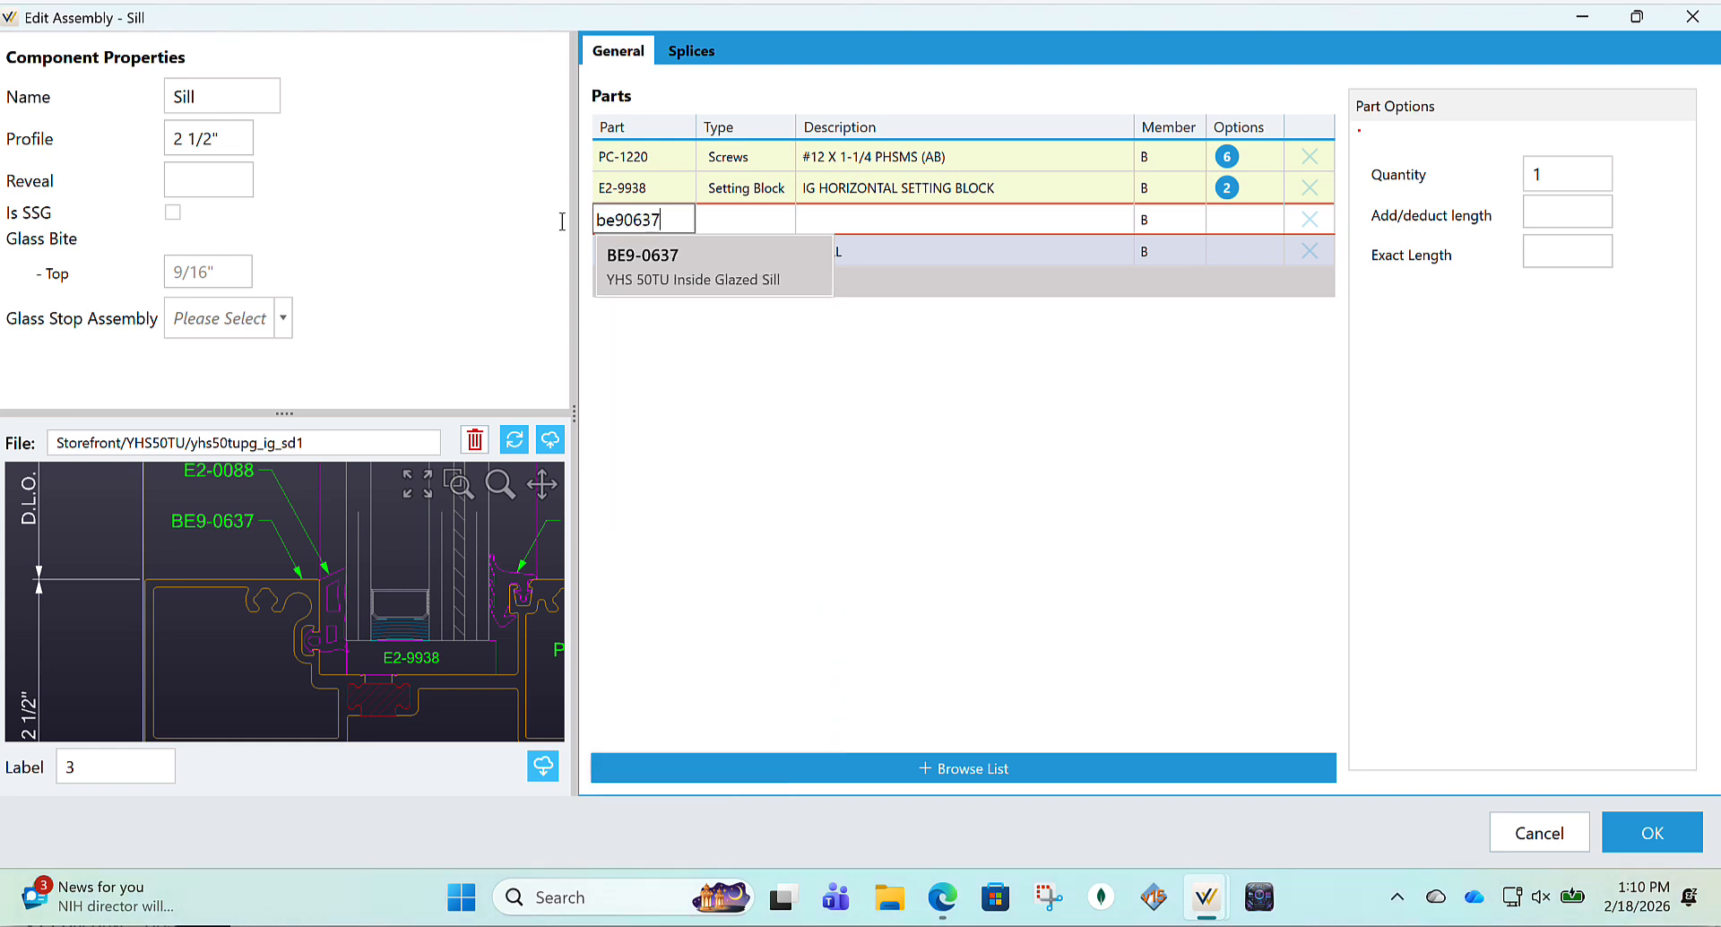
click(740, 269)
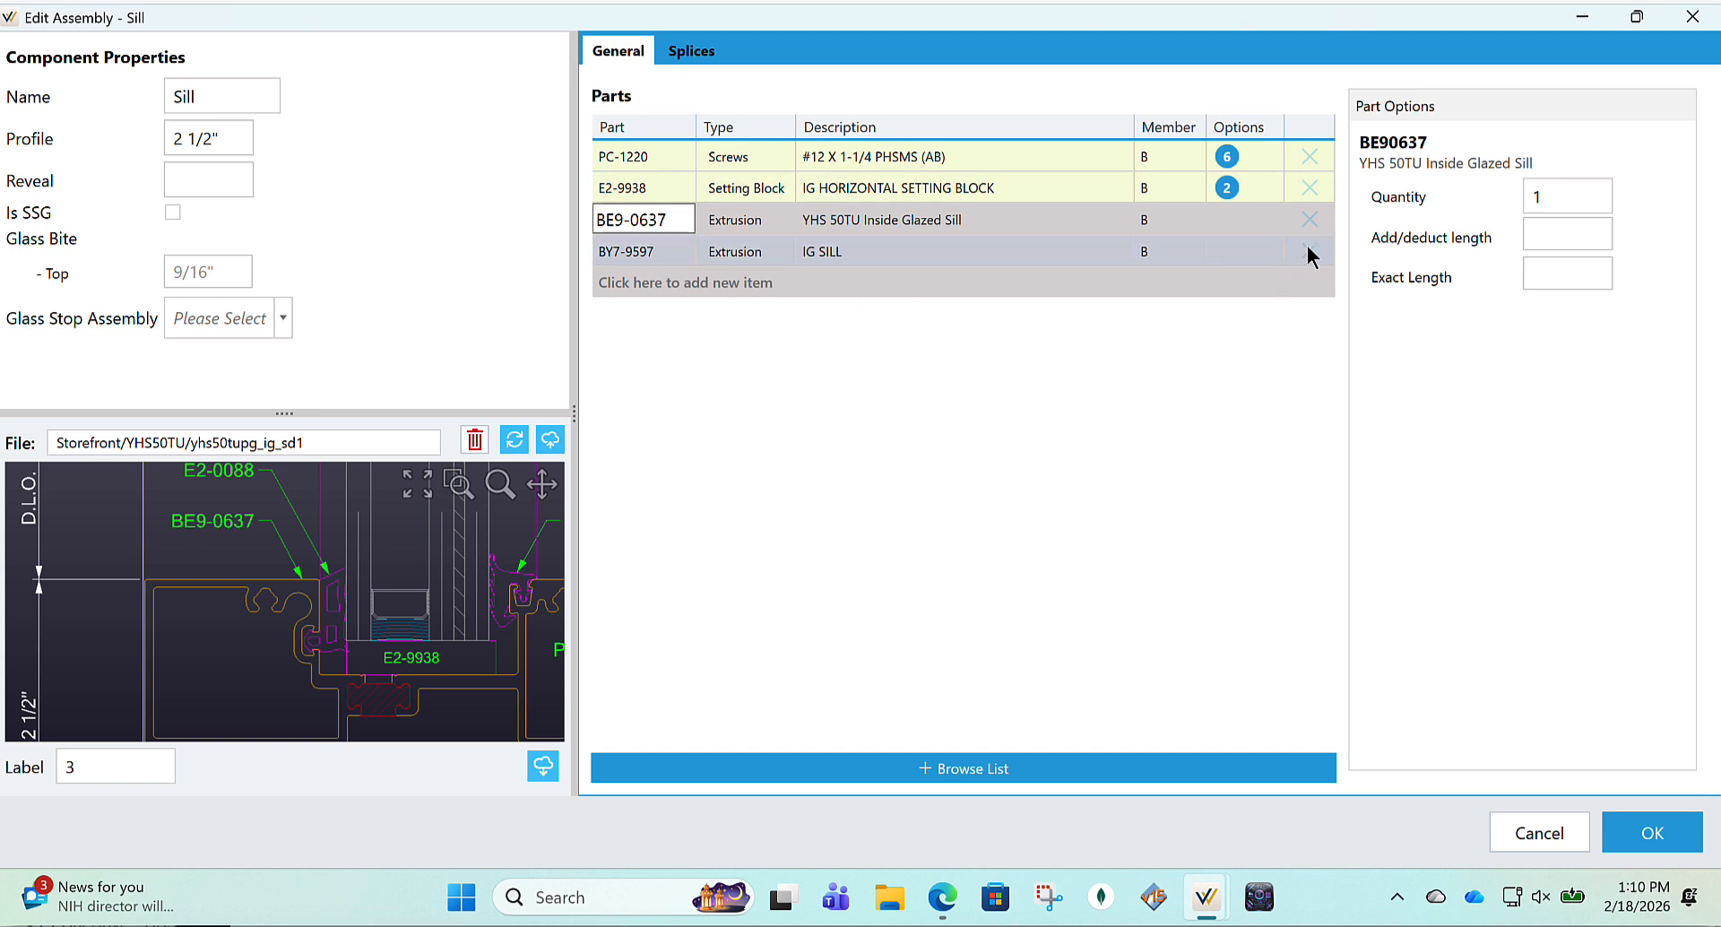
click(738, 250)
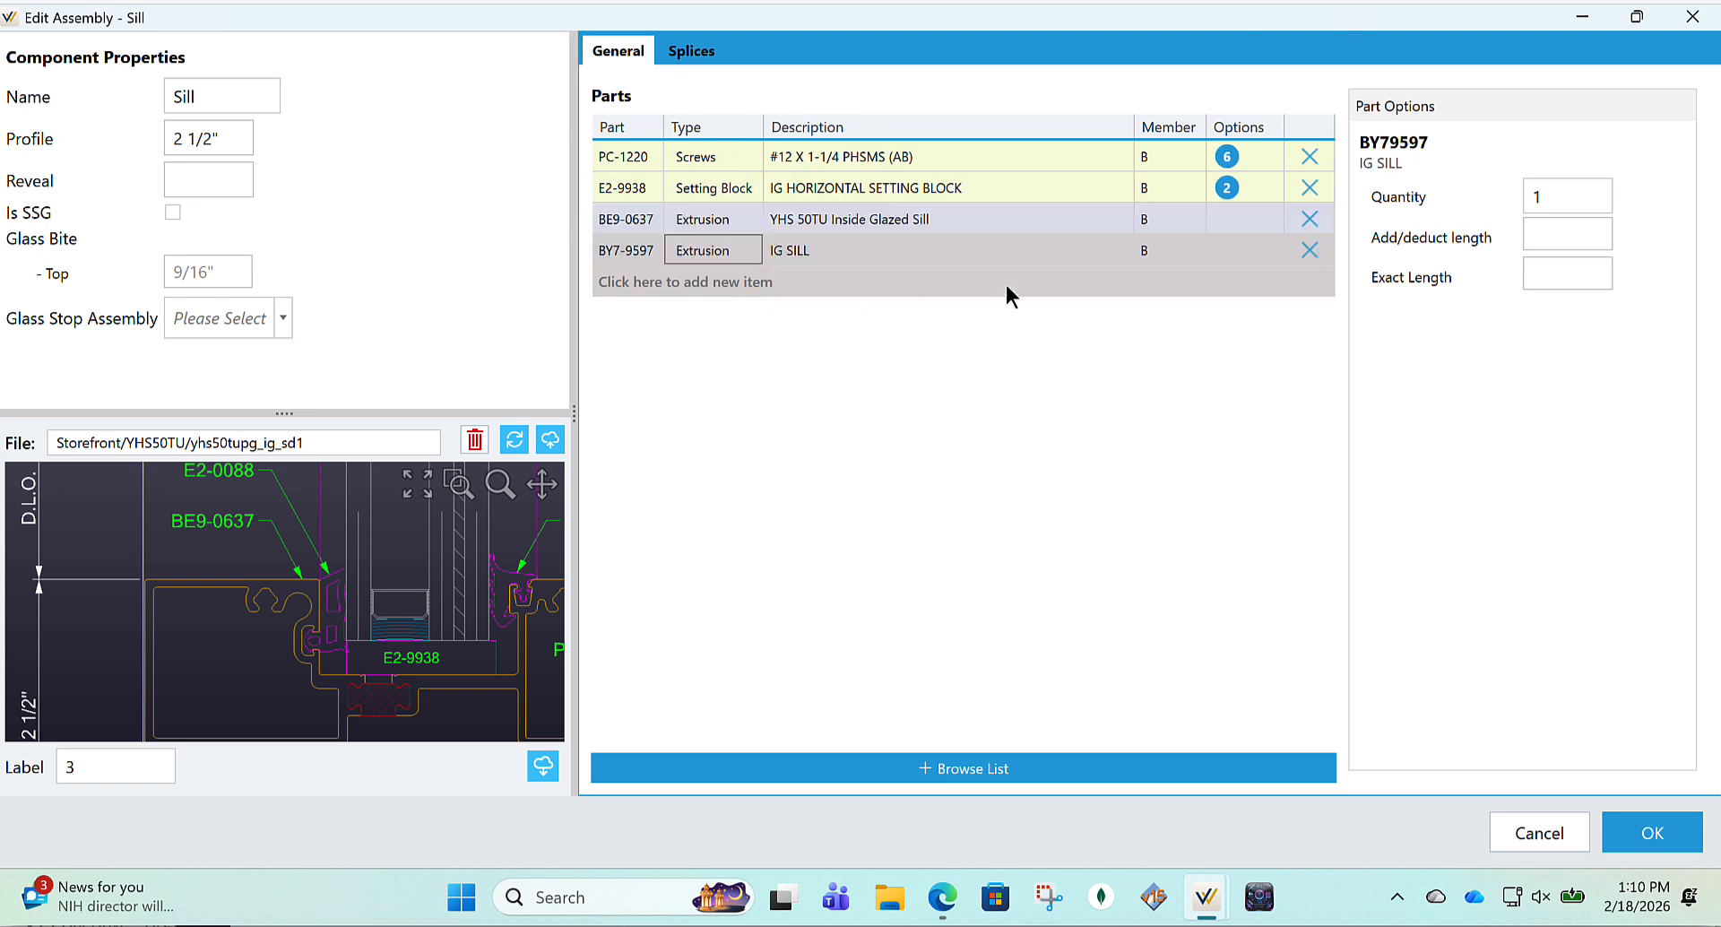
click(1310, 251)
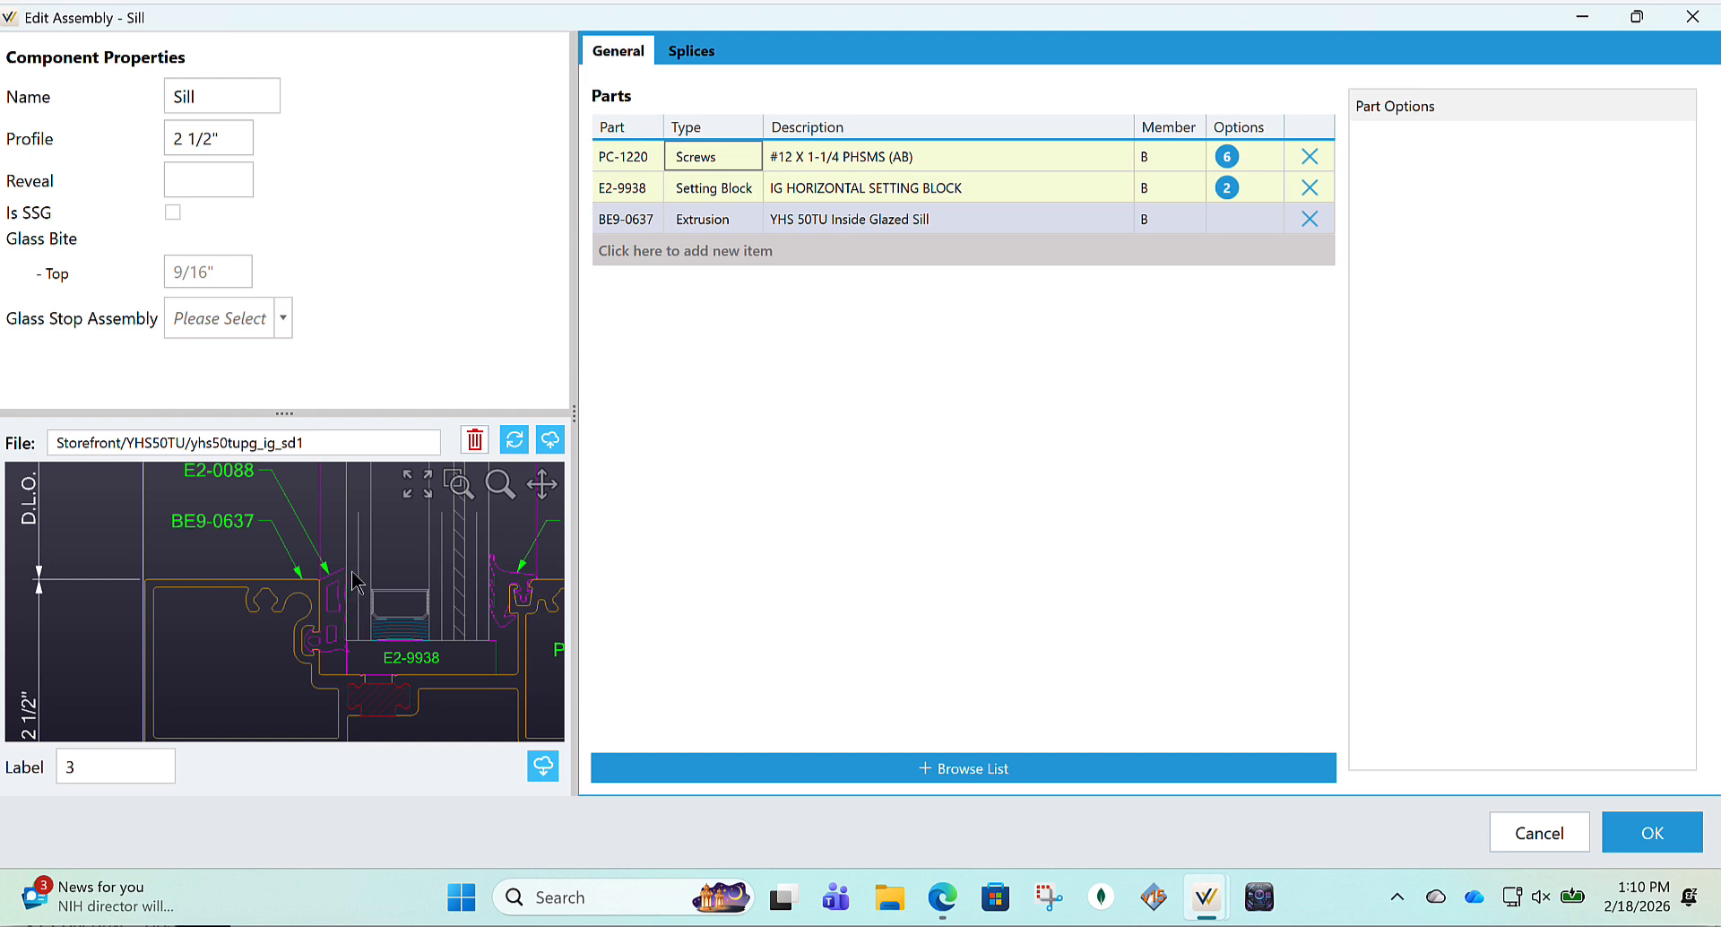
Examine the sill detail's callouts for the flashing, gaskets, face cover and fastener, and accept the sill assembly's changes
scroll(299, 538, down, 2)
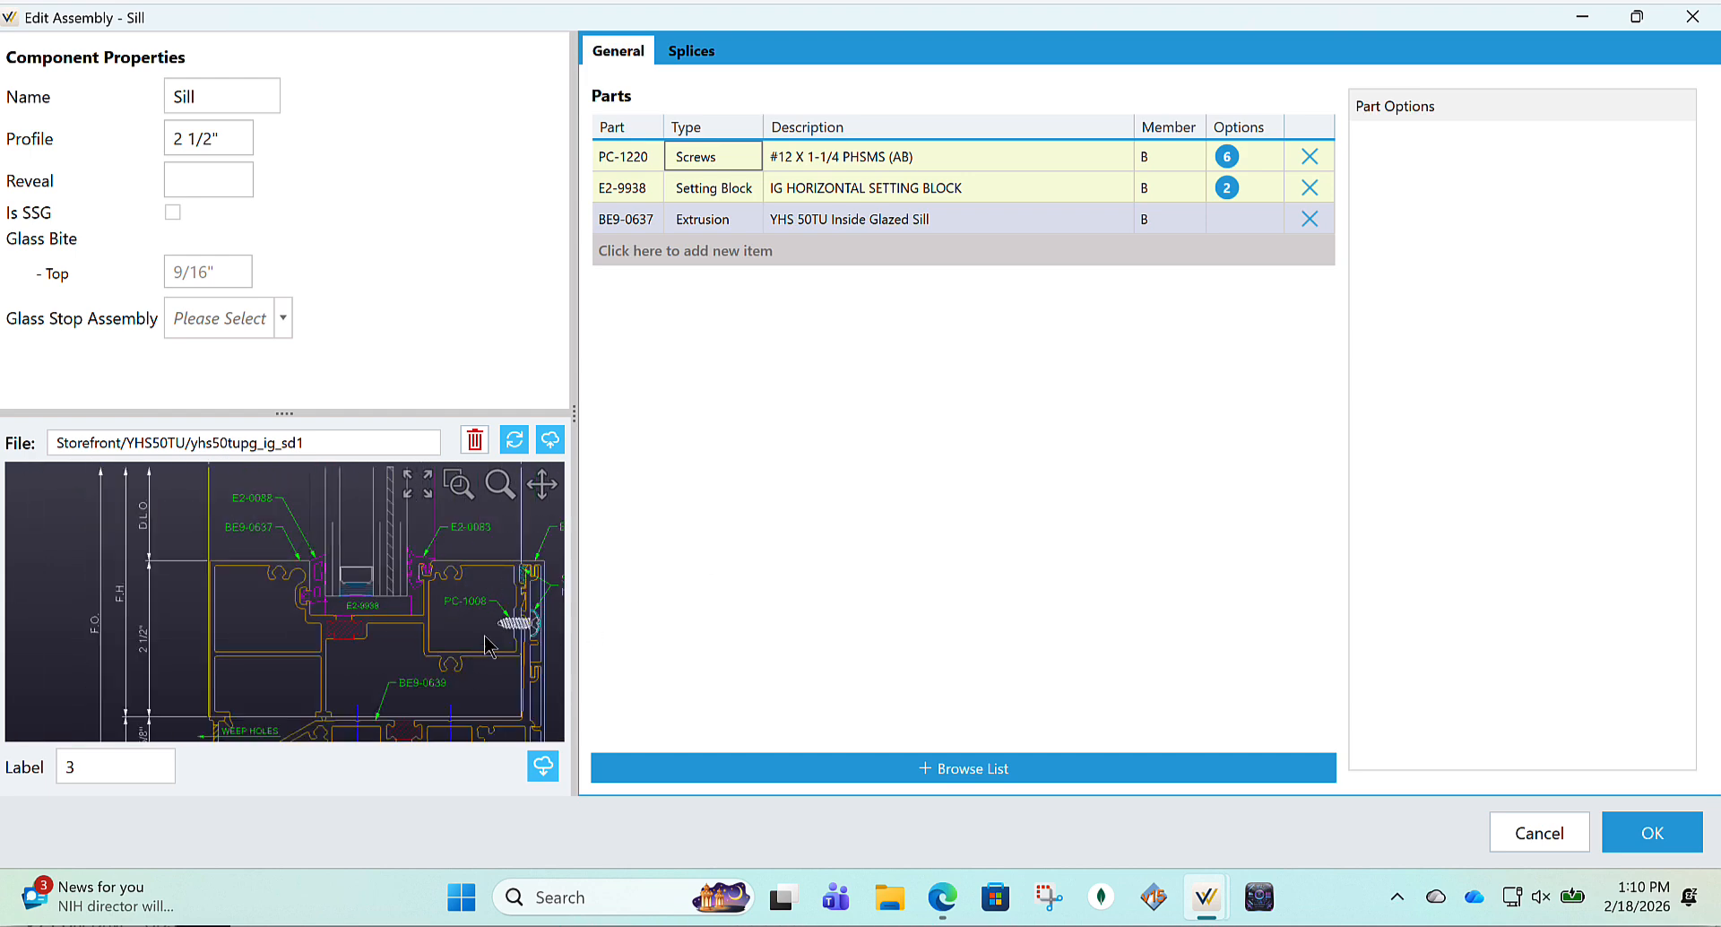
scroll(496, 651, down, 1)
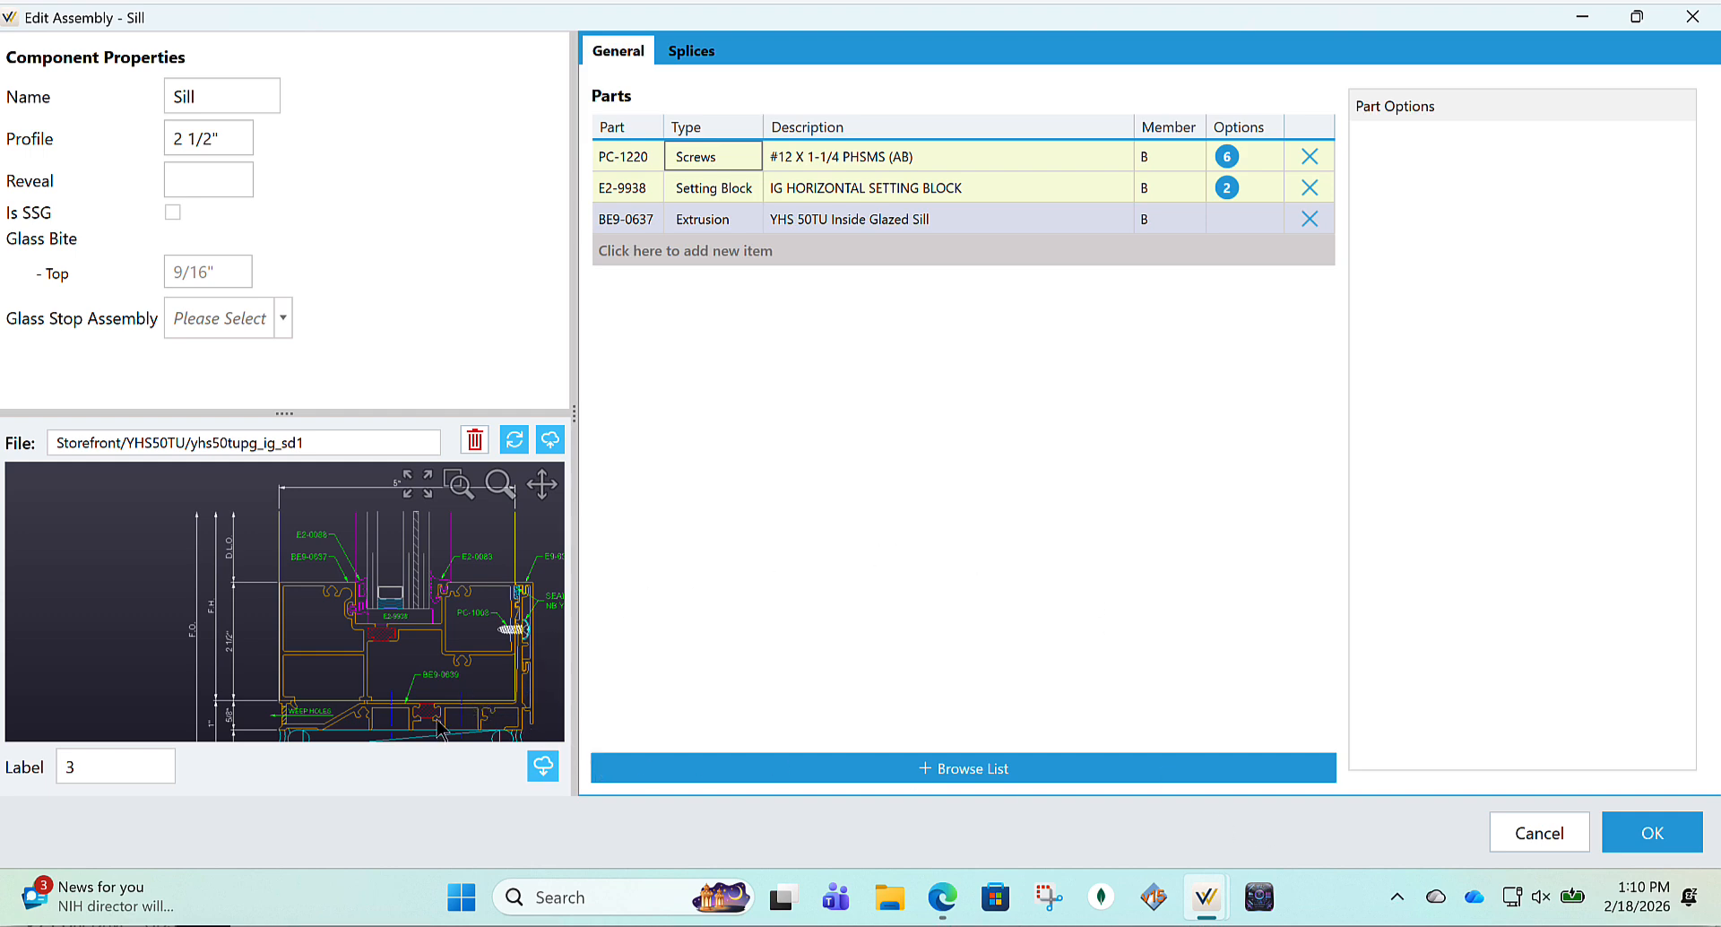
scroll(478, 704, up, 3)
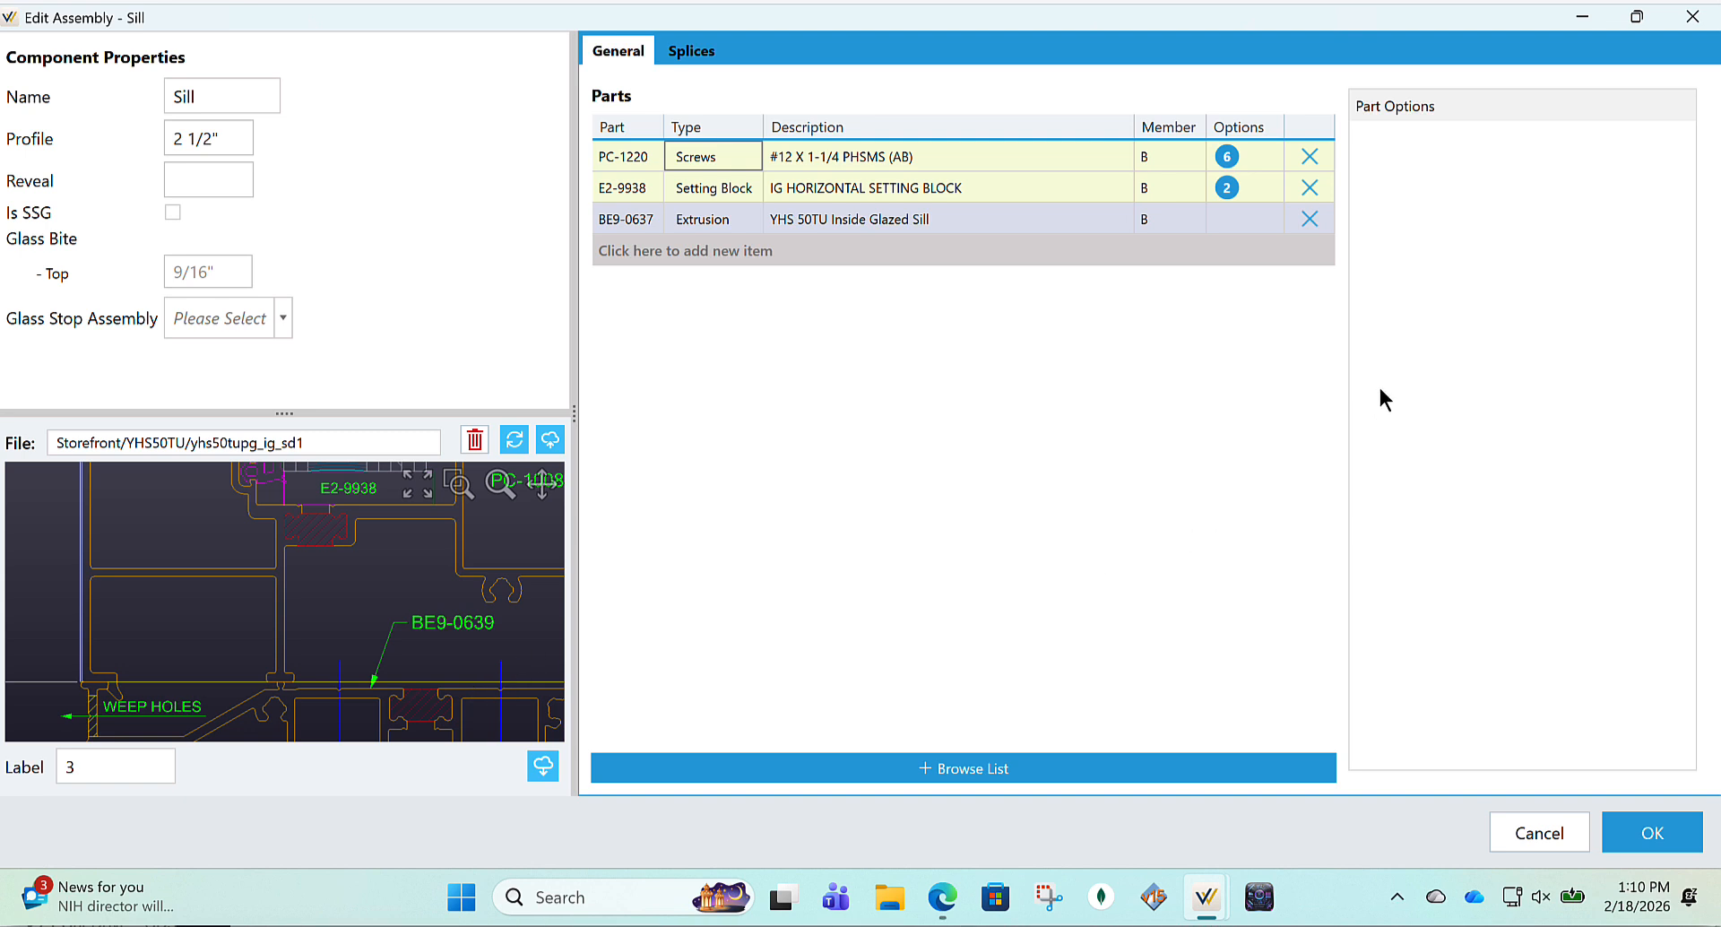
scroll(299, 607, up, 2)
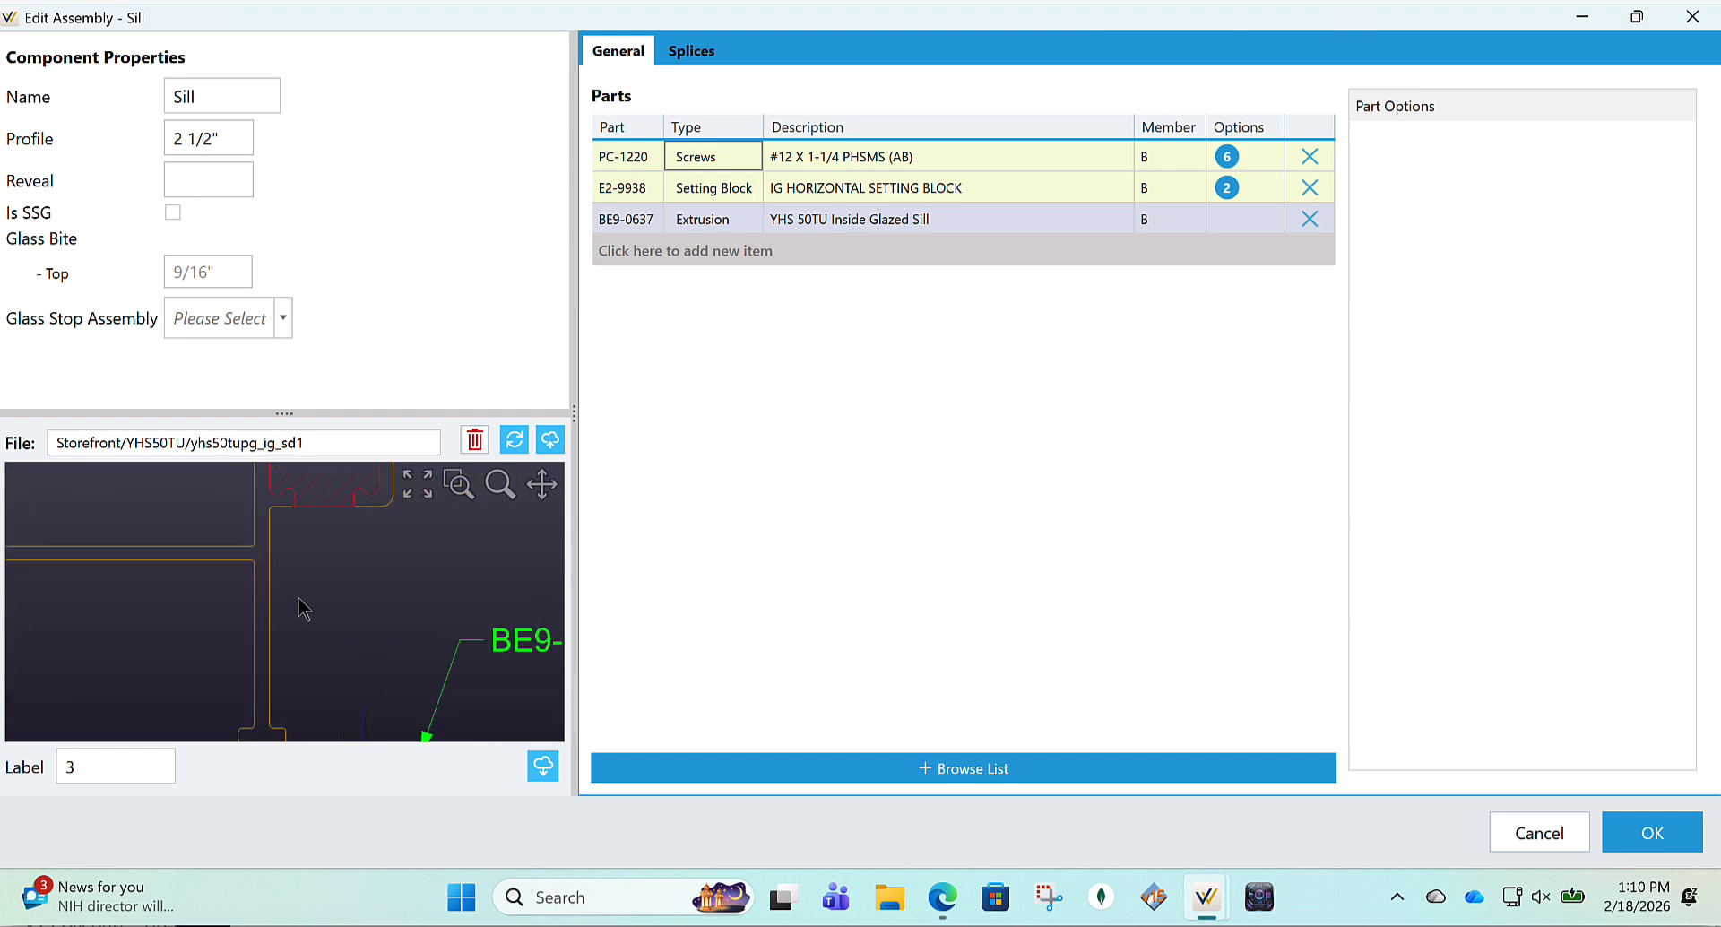
scroll(238, 578, down, 1)
scroll(240, 579, down, 3)
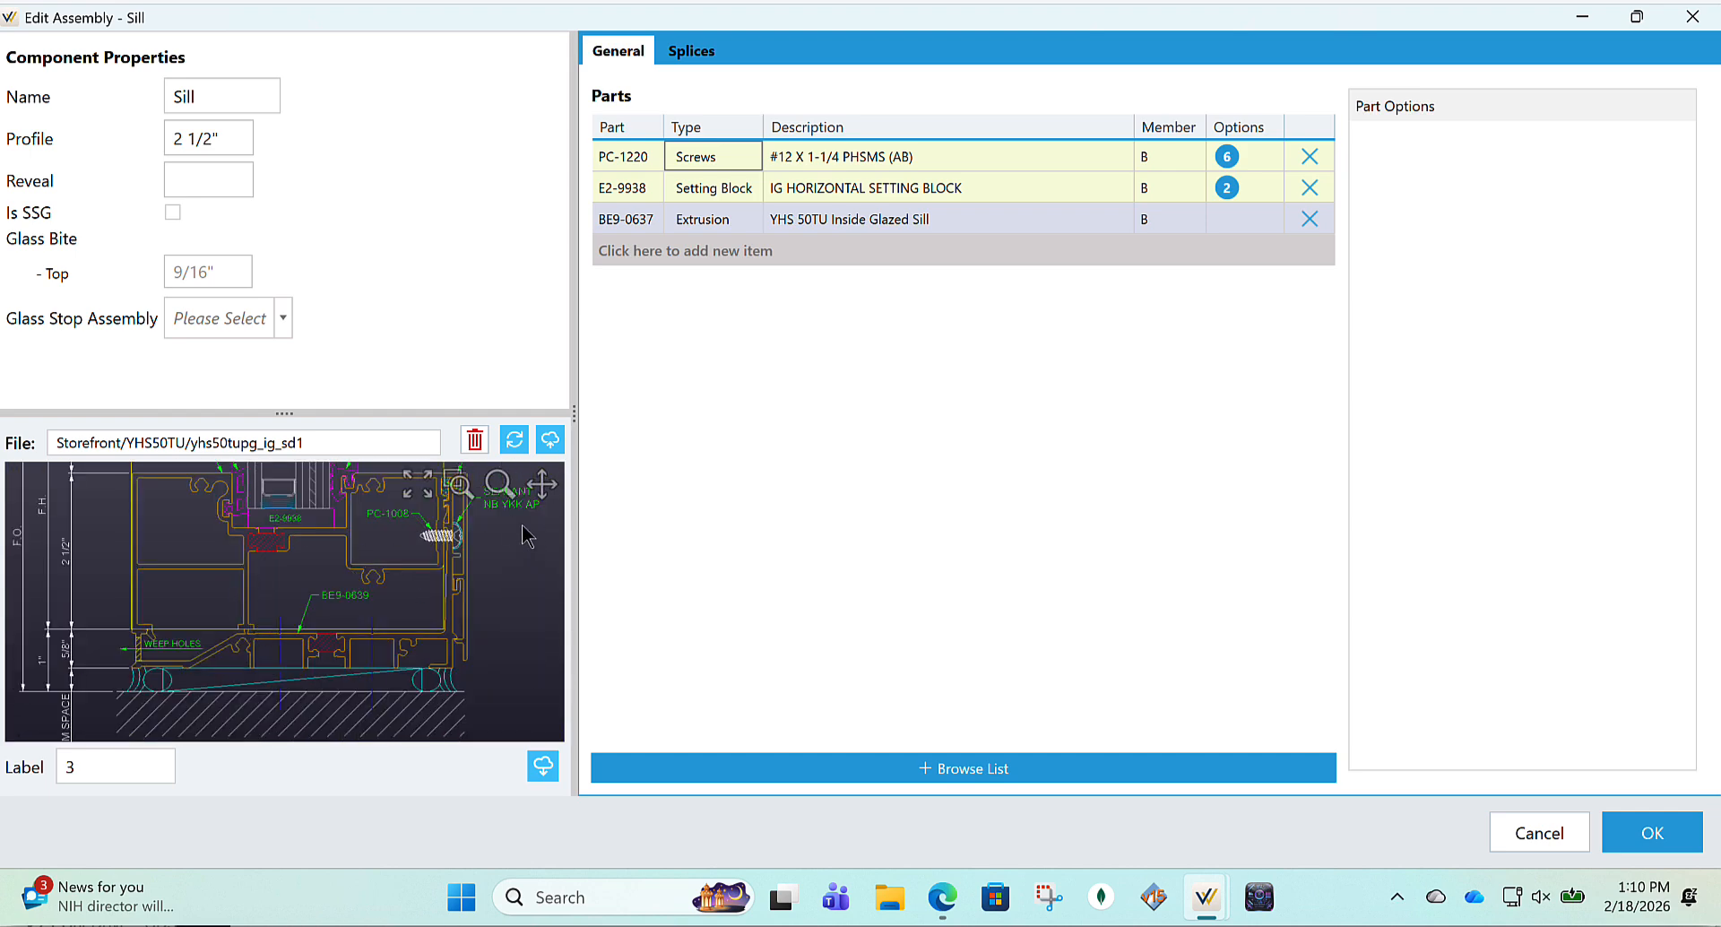
scroll(522, 528, down, 5)
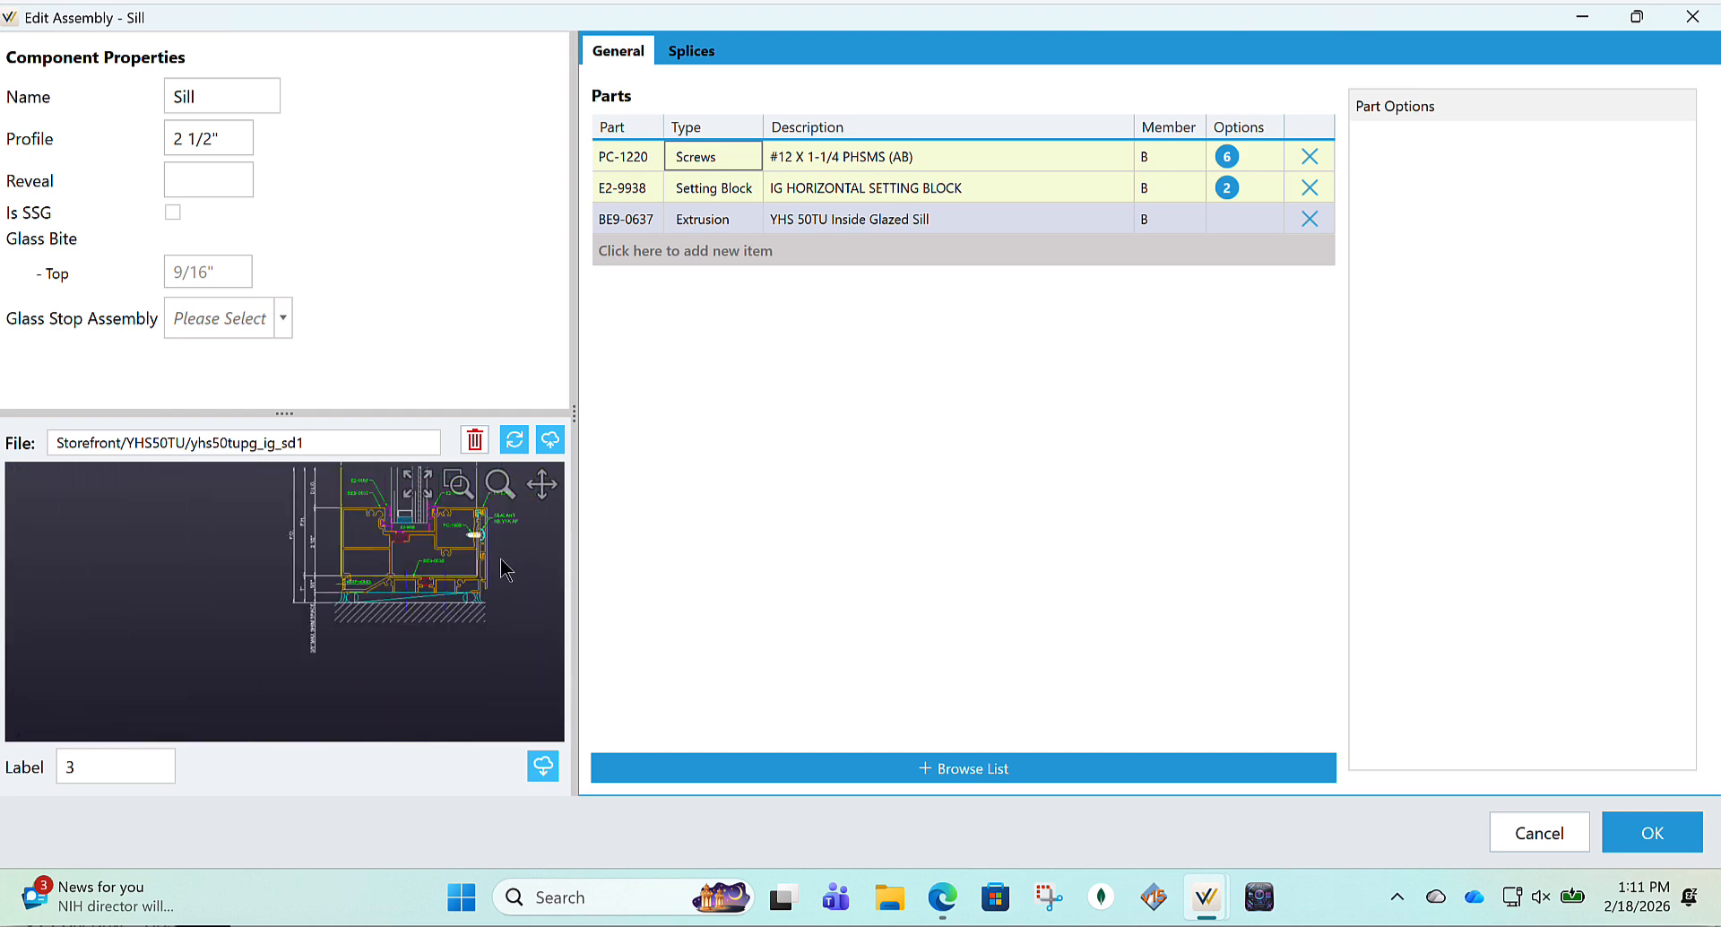
scroll(503, 509, up, 4)
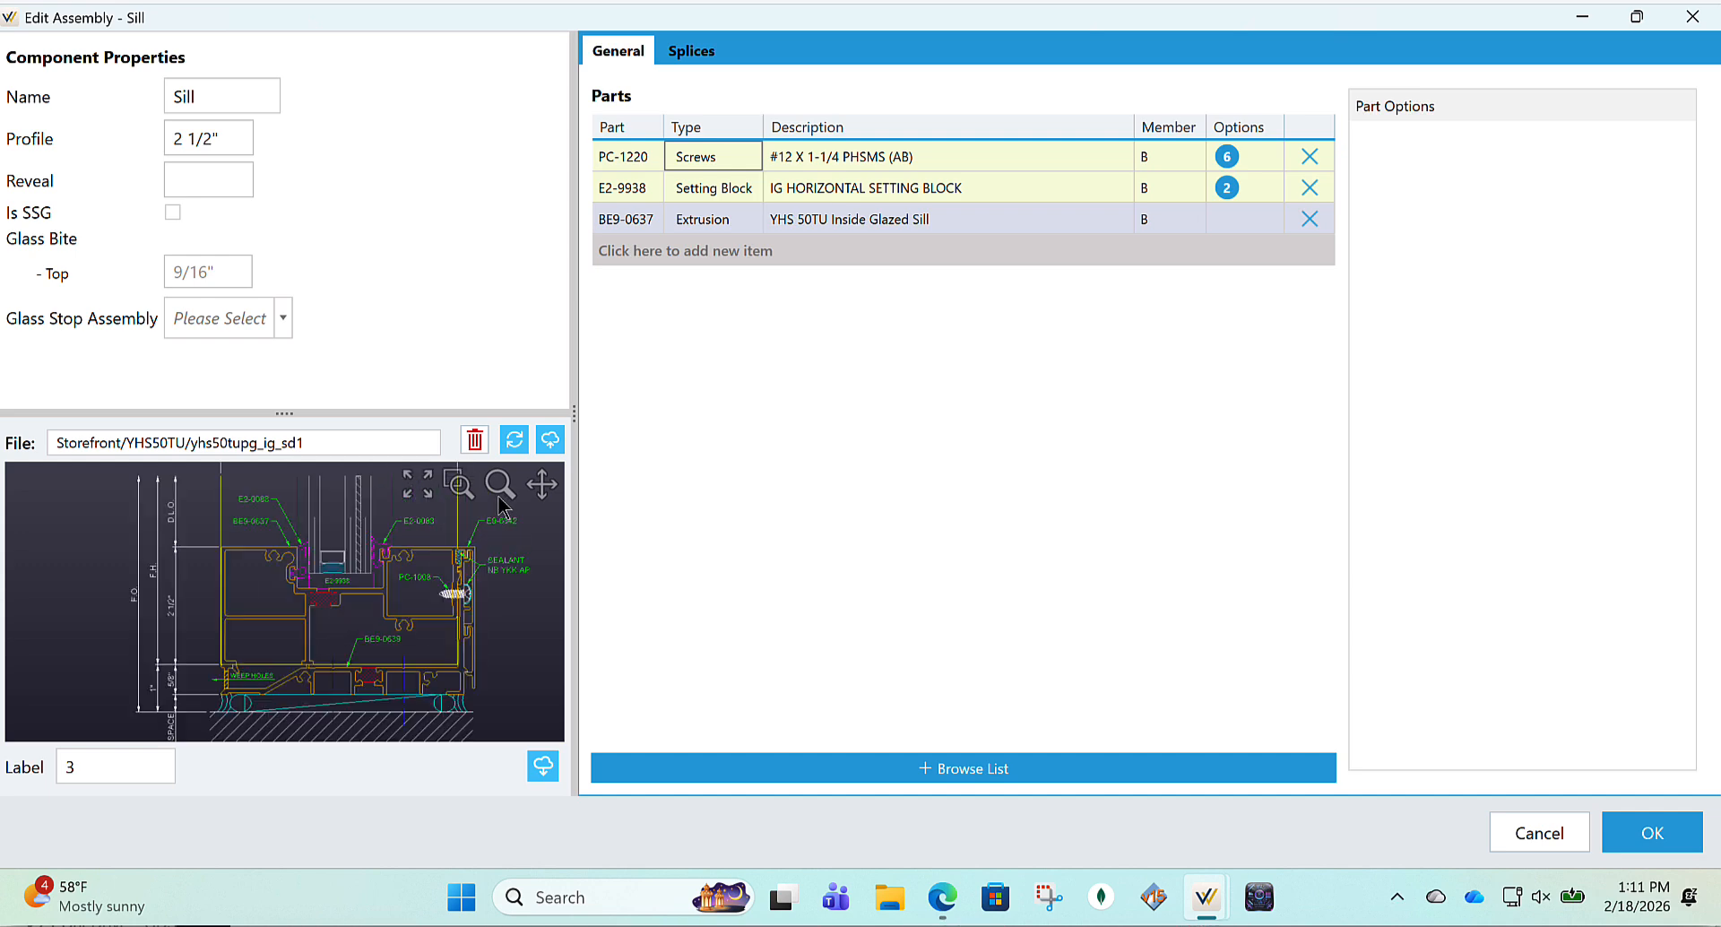
scroll(503, 507, up, 3)
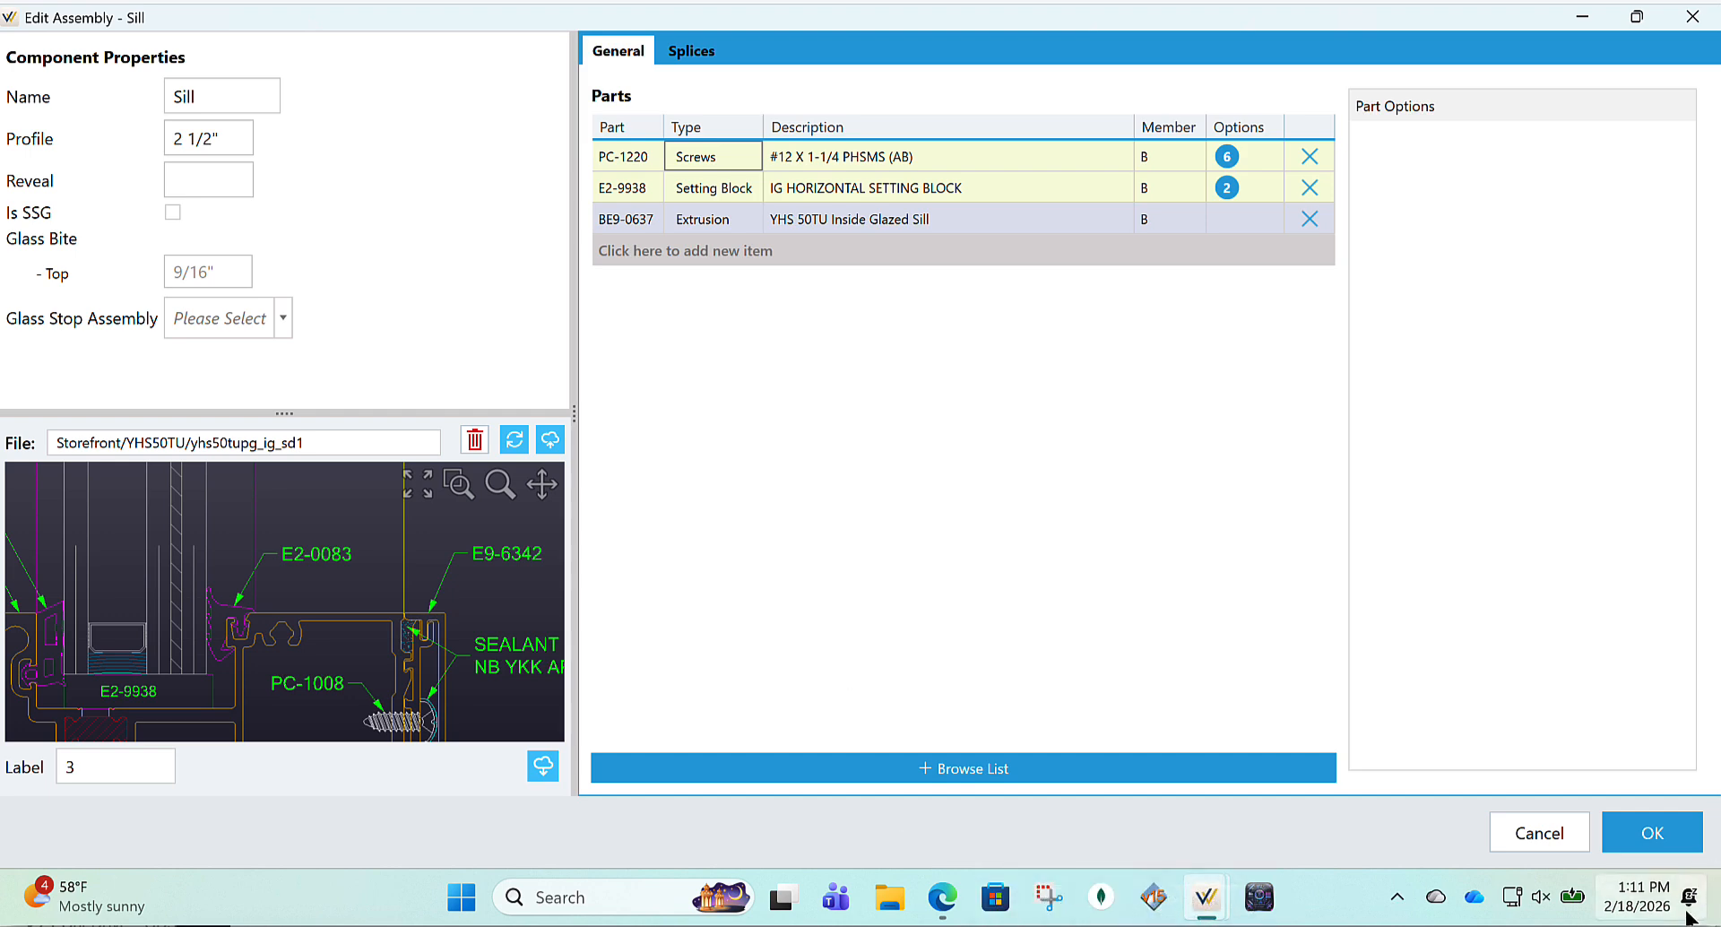
click(1650, 834)
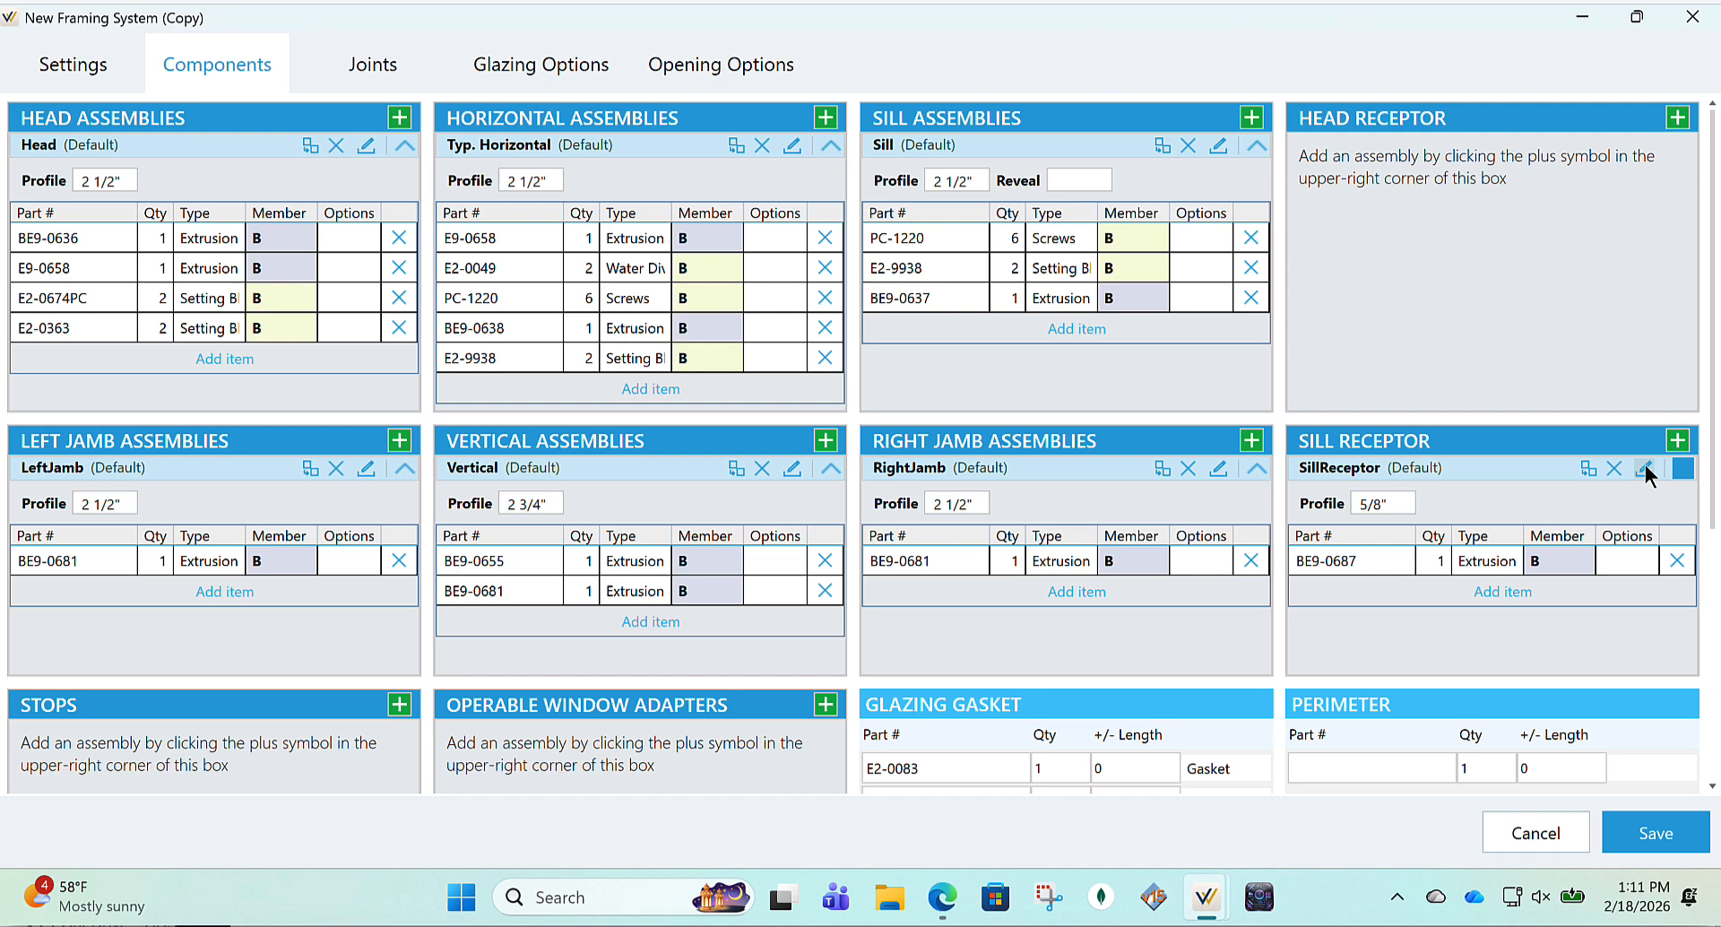
In the sill receptor assembly, replace the existing sill flashing extrusion with BE9-0639 YHS 50TU Sill Flashing
click(1644, 467)
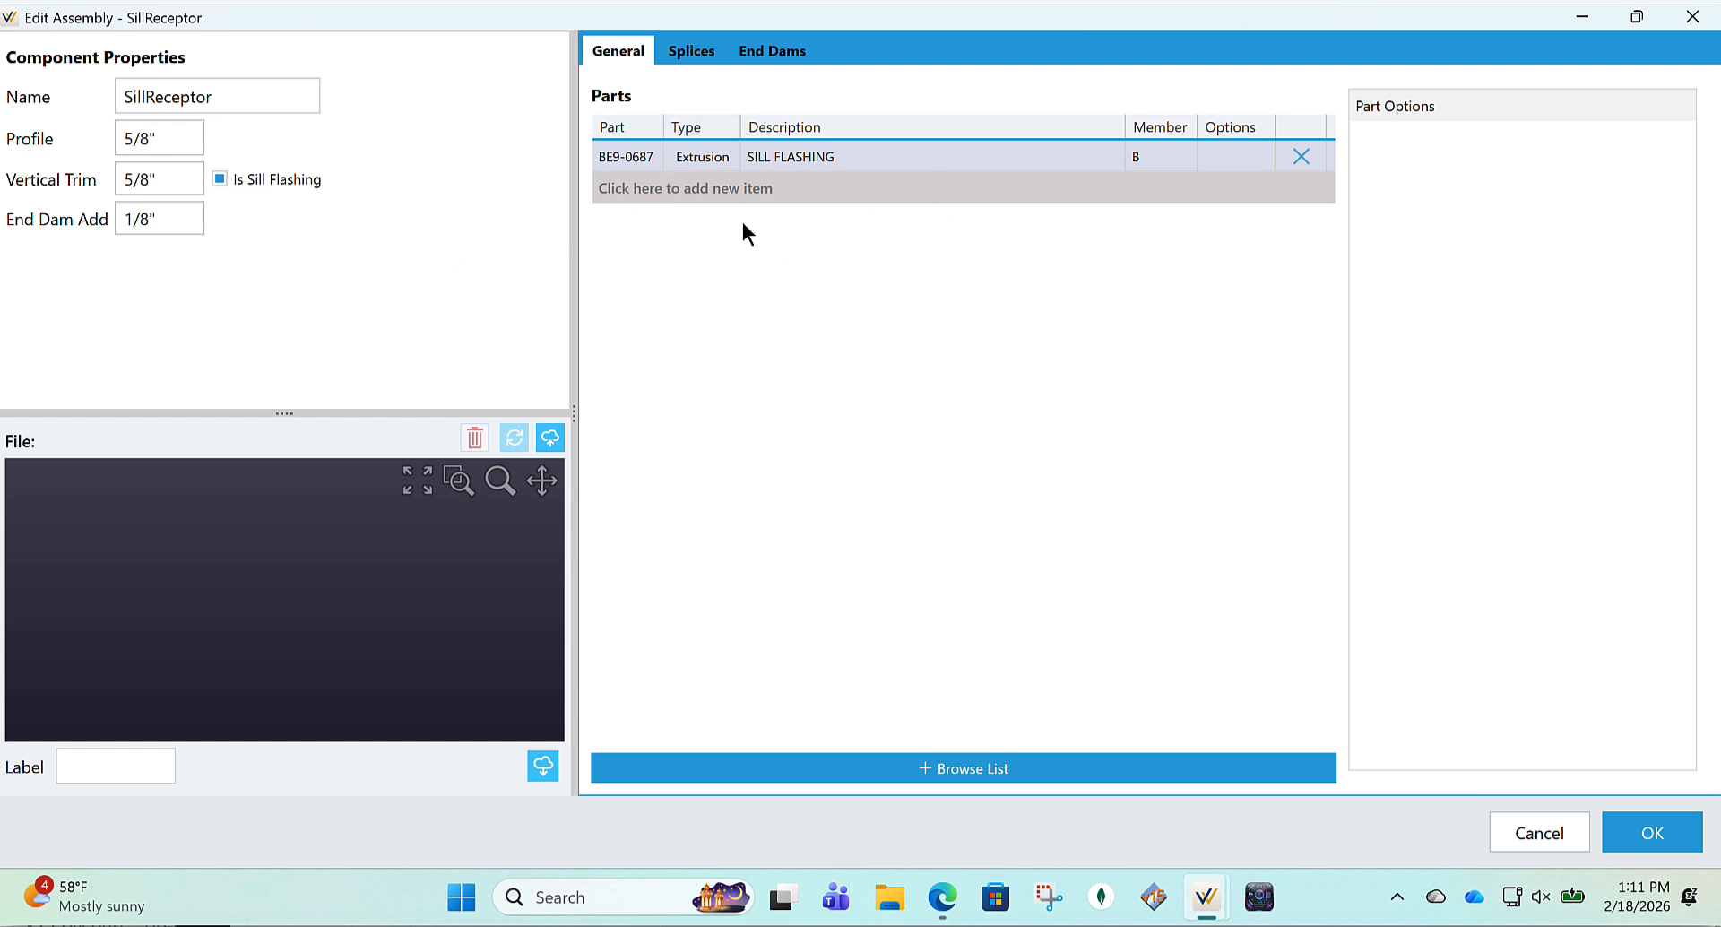
click(631, 158)
click(644, 156)
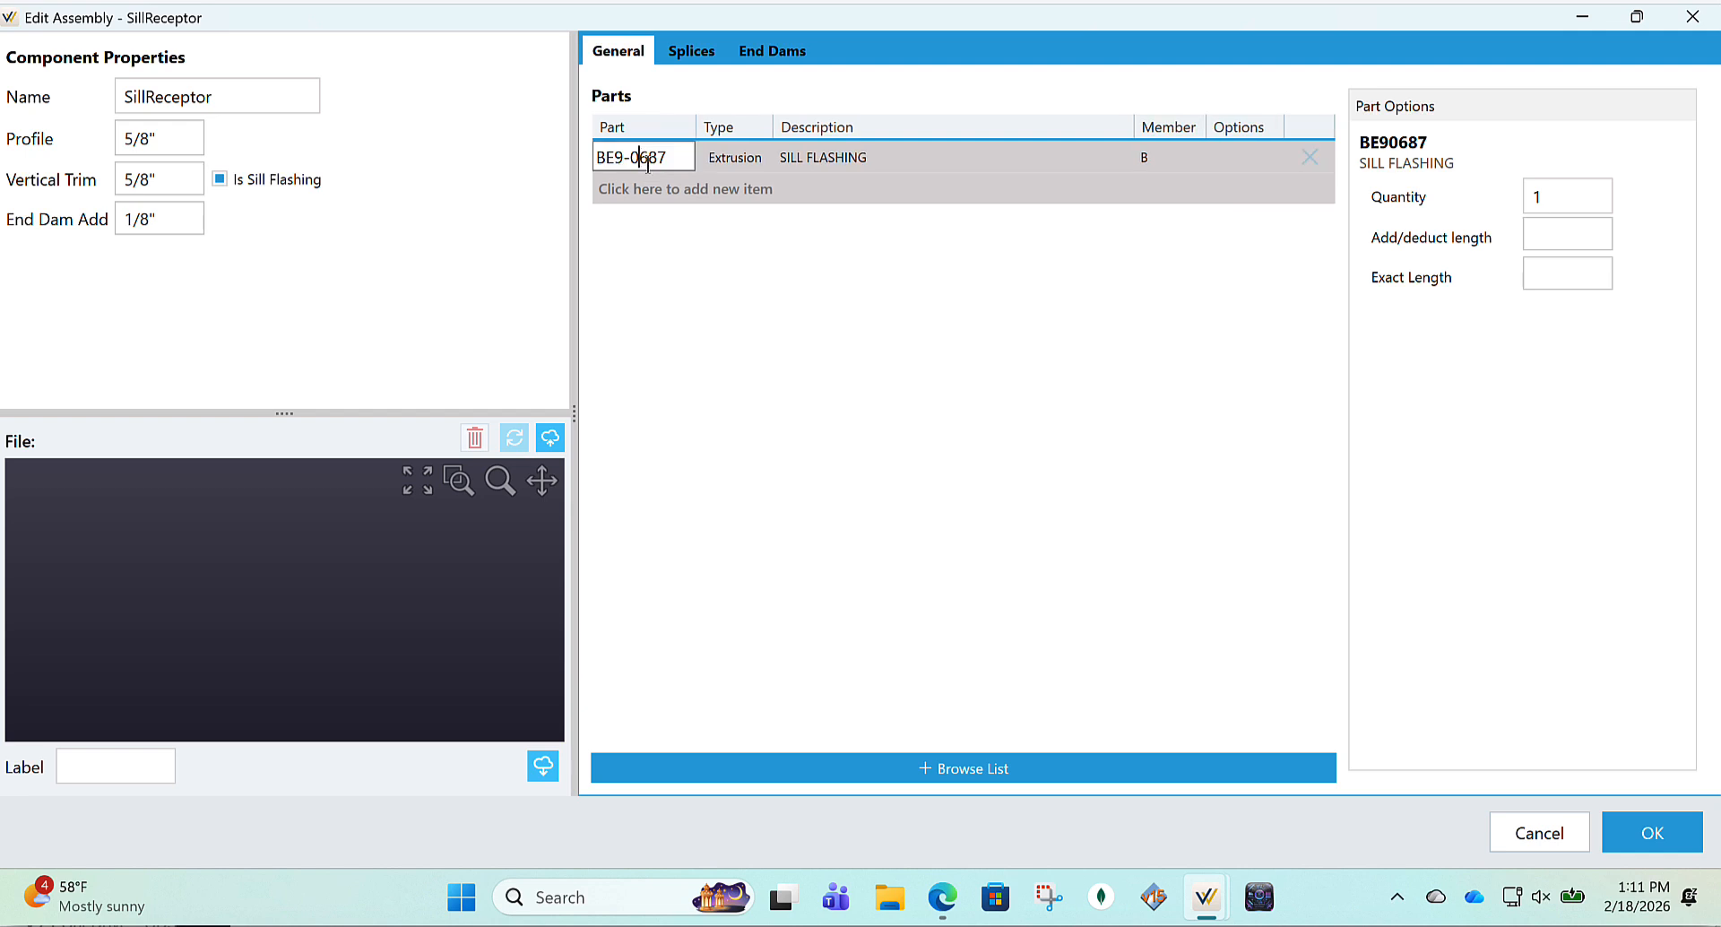
drag(669, 157, 644, 154)
text(30)
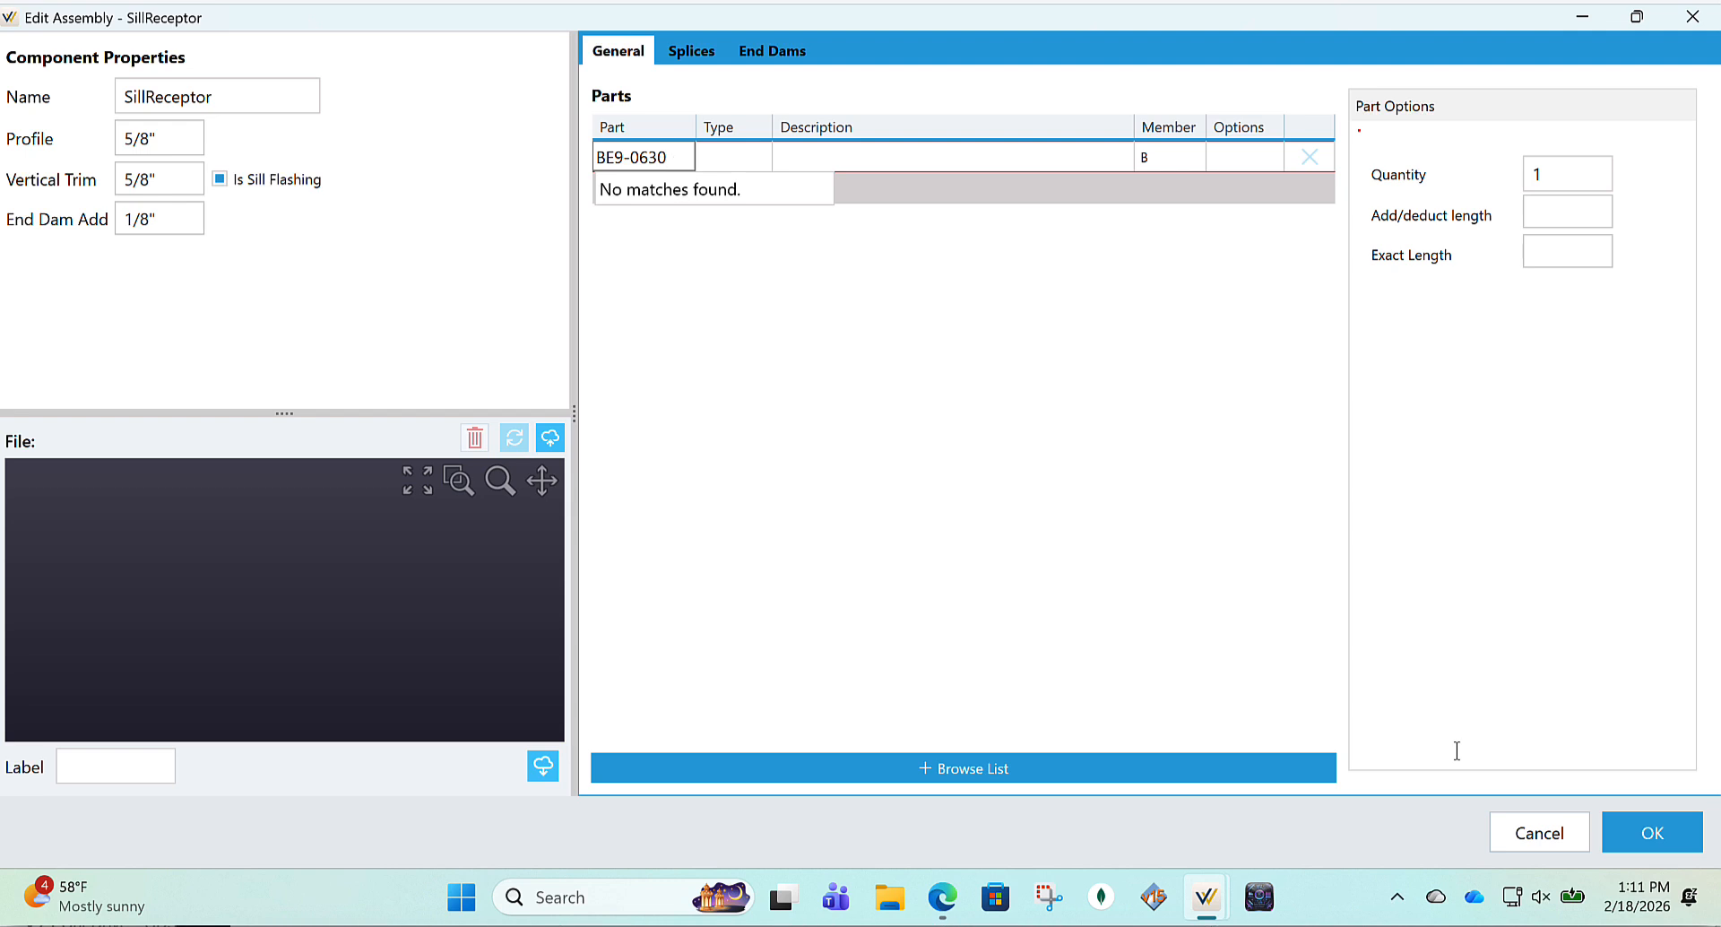
key(BackSpace)
text(9)
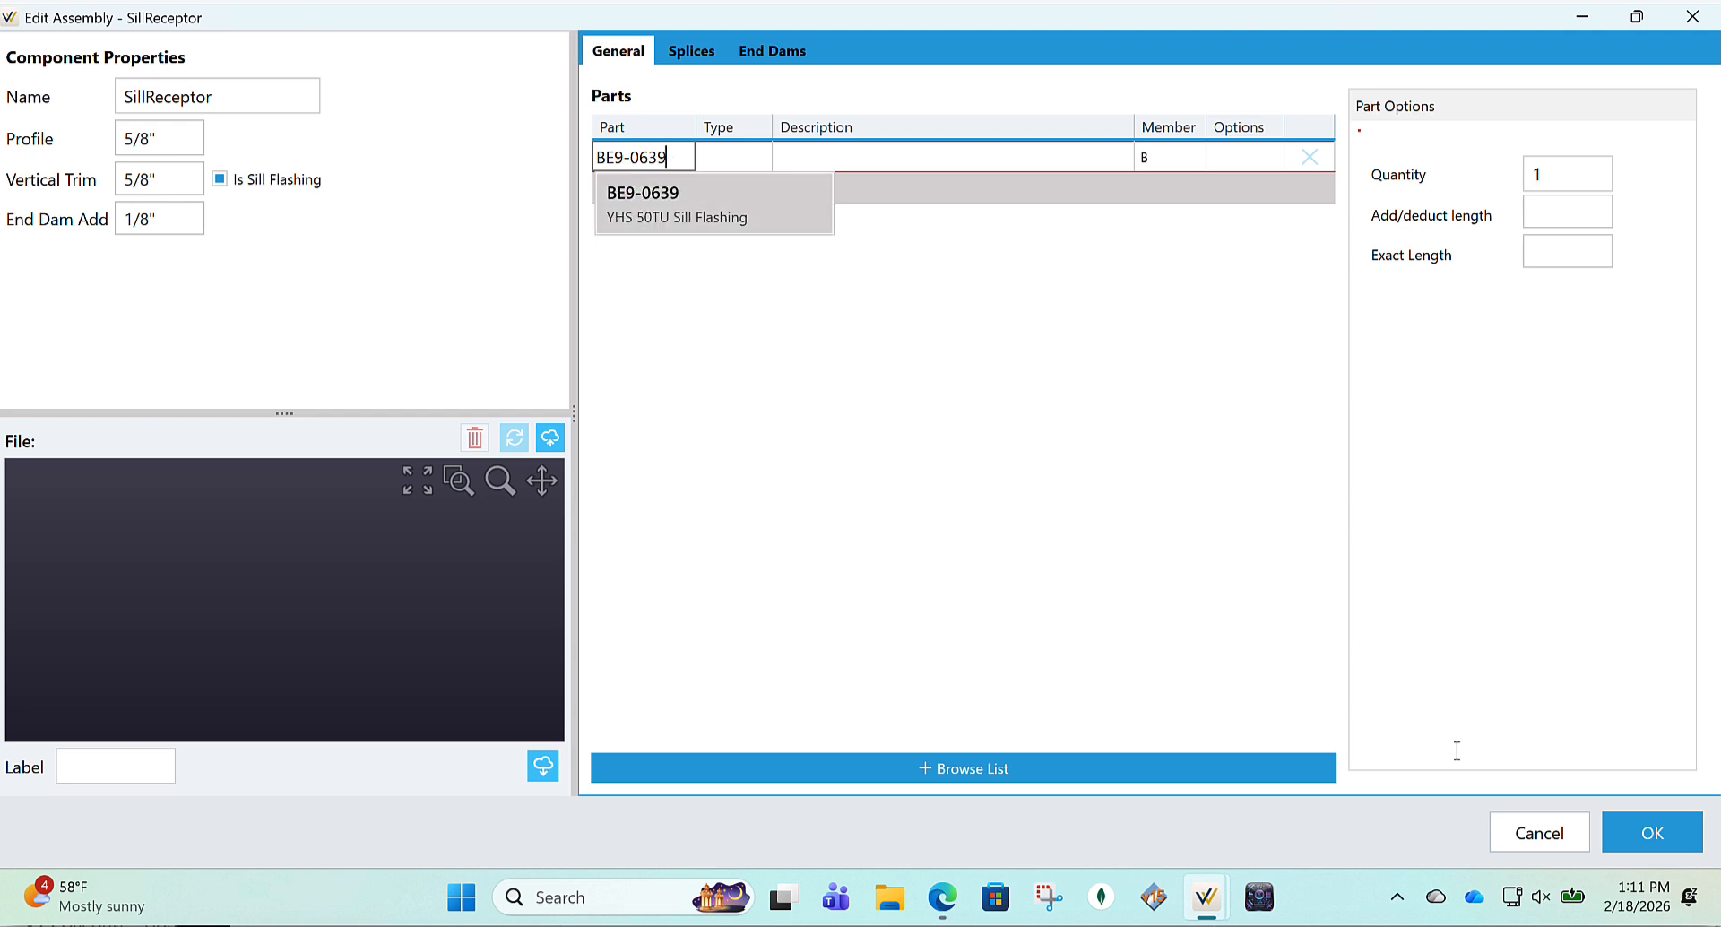
key(Return)
key(Tab)
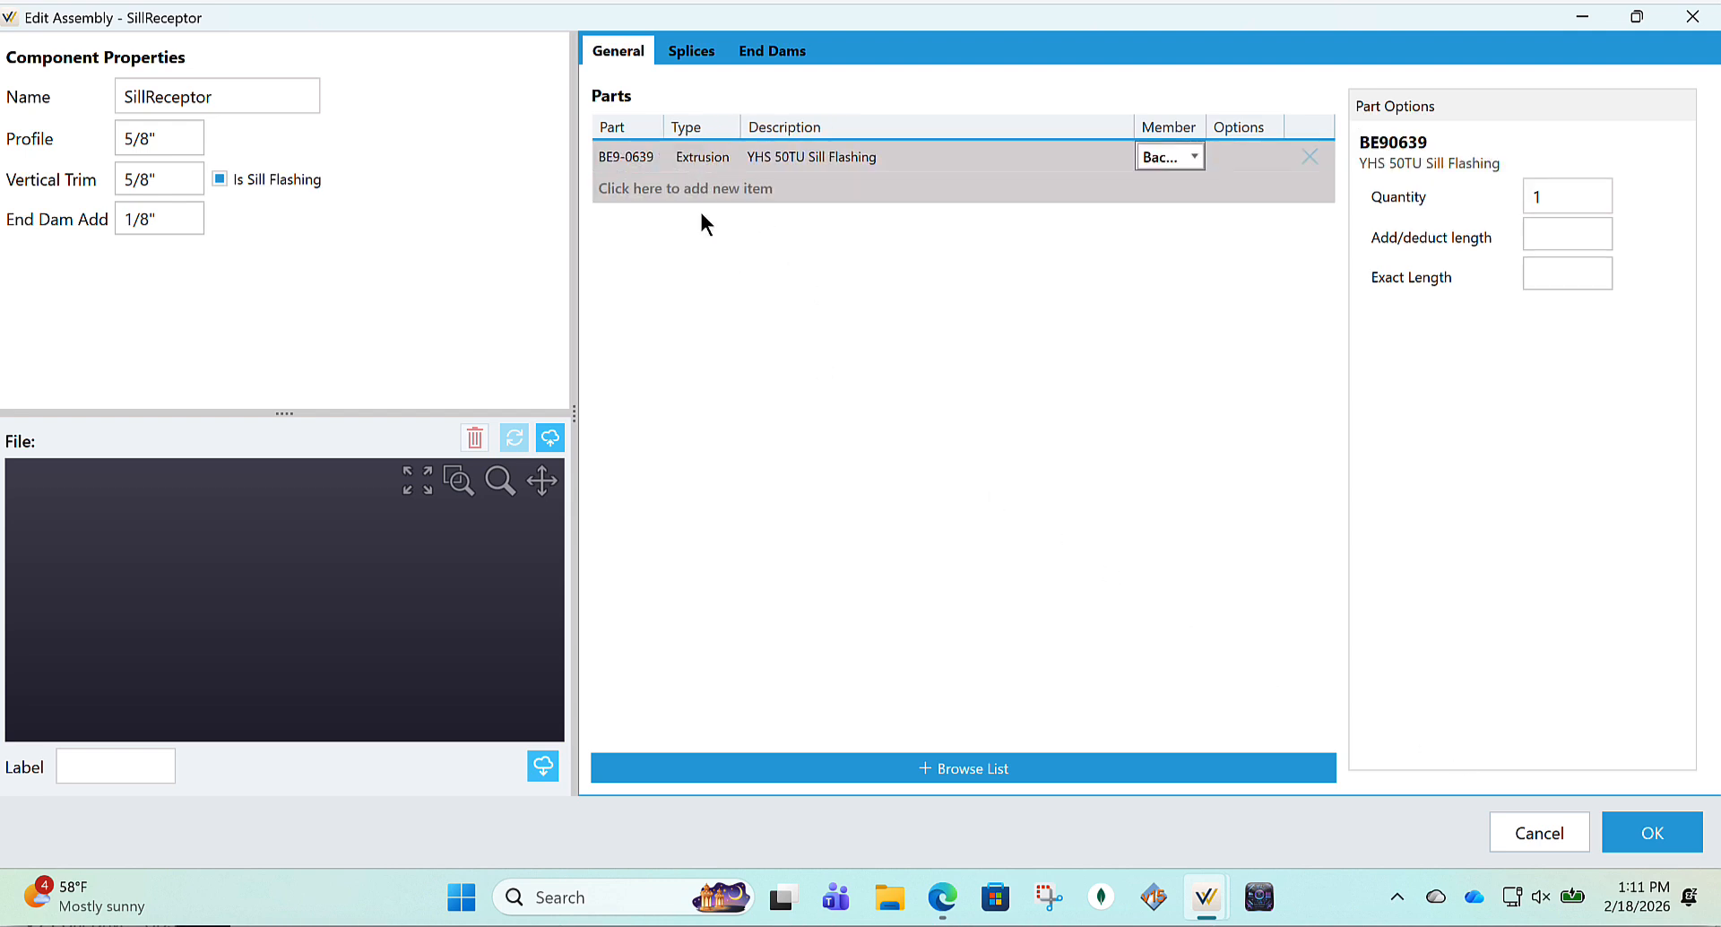
key(Tab)
click(647, 190)
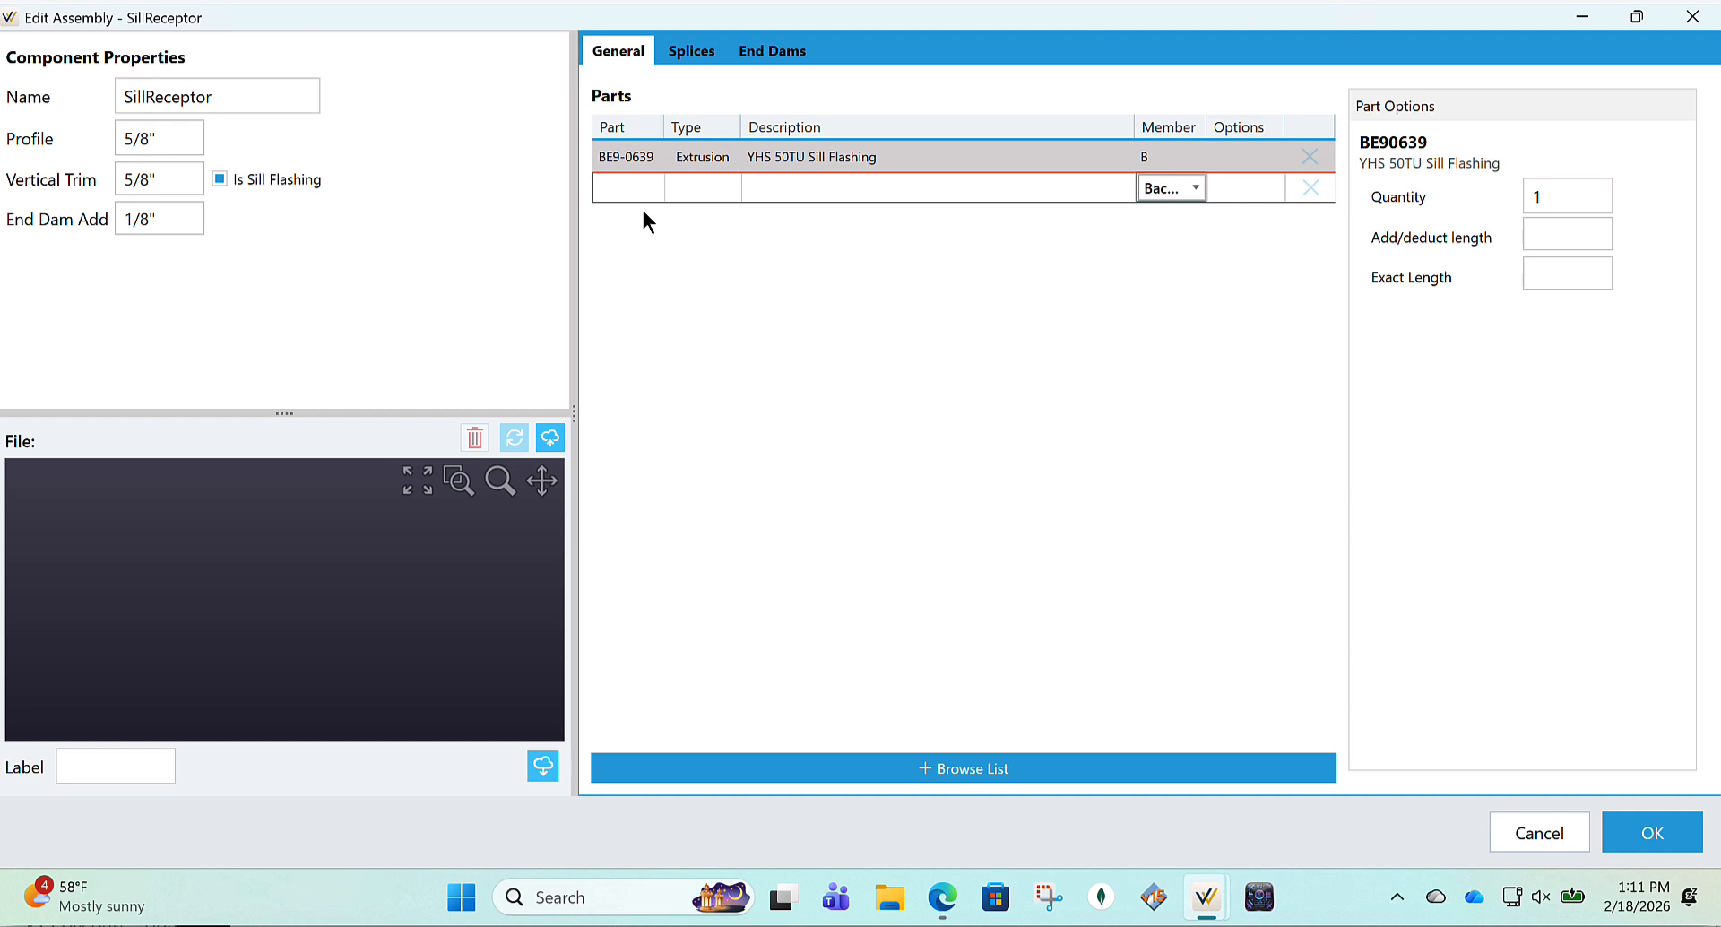
click(610, 190)
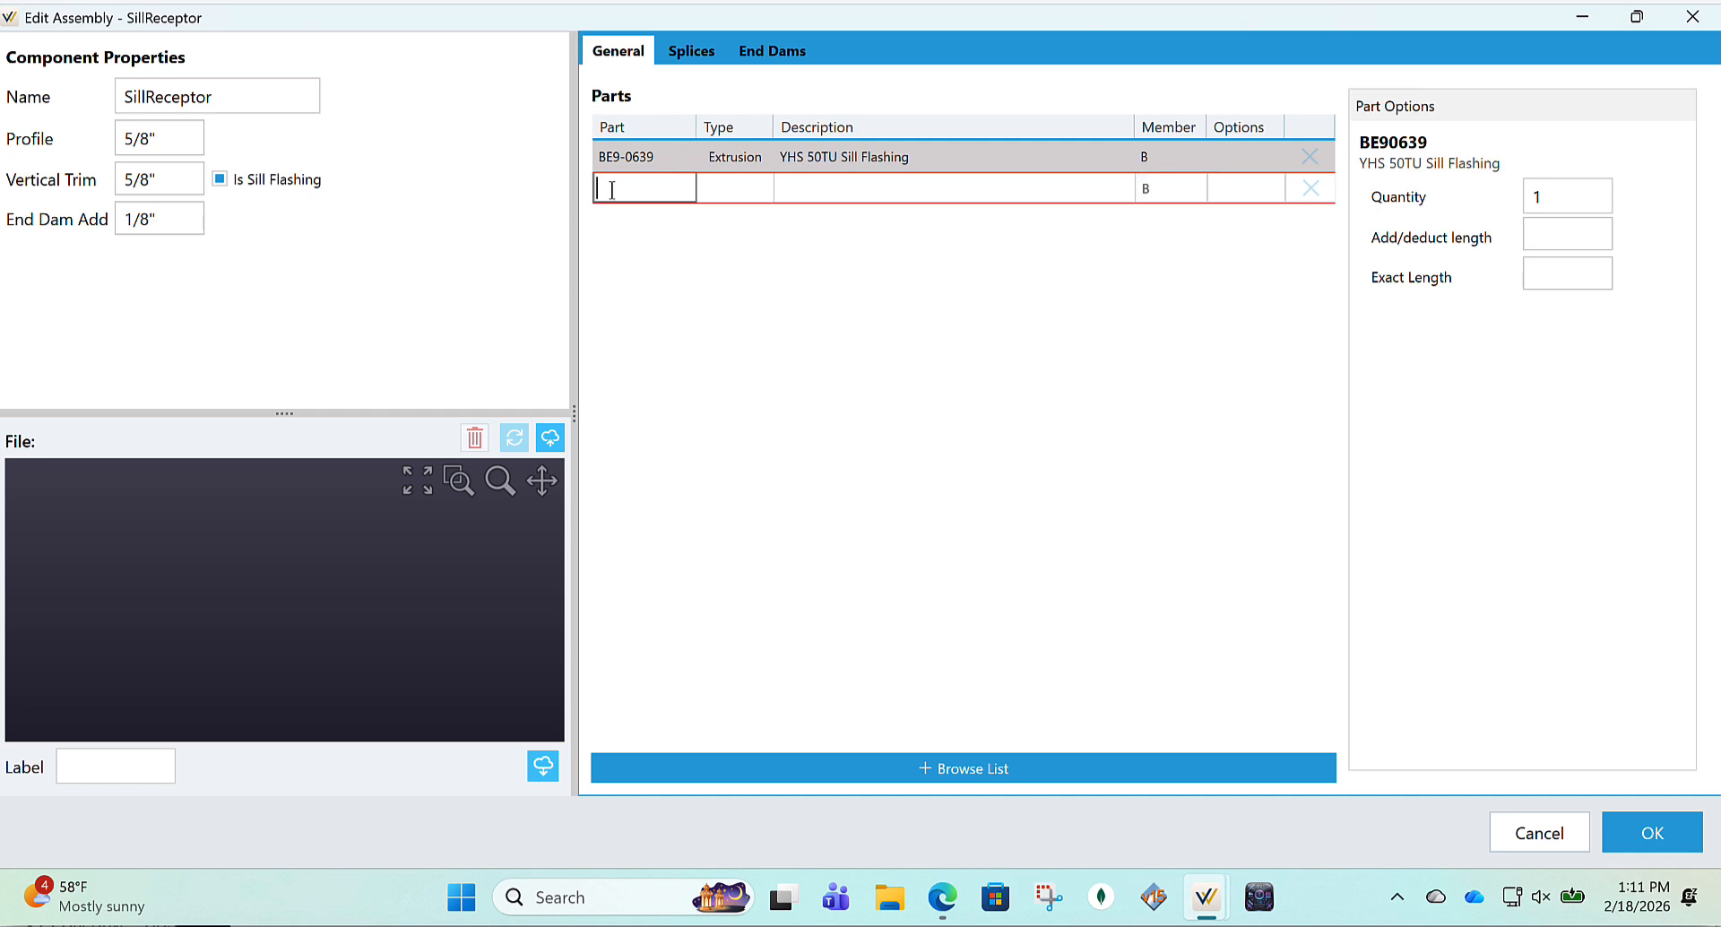
text(be9)
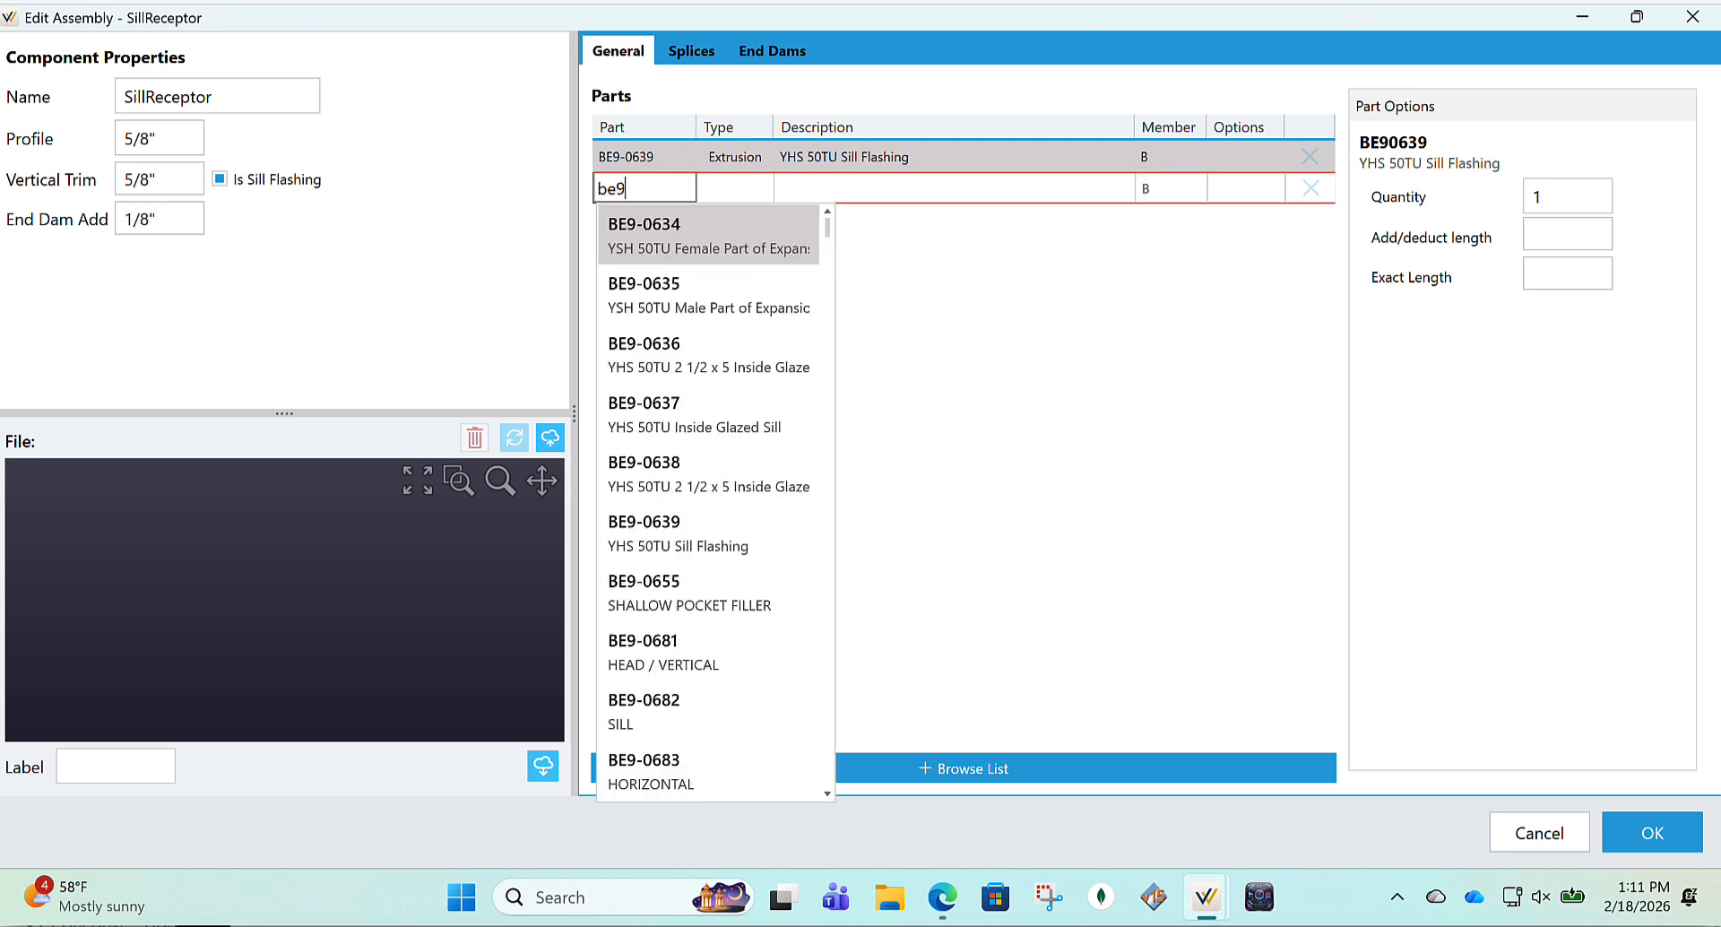
text(0642)
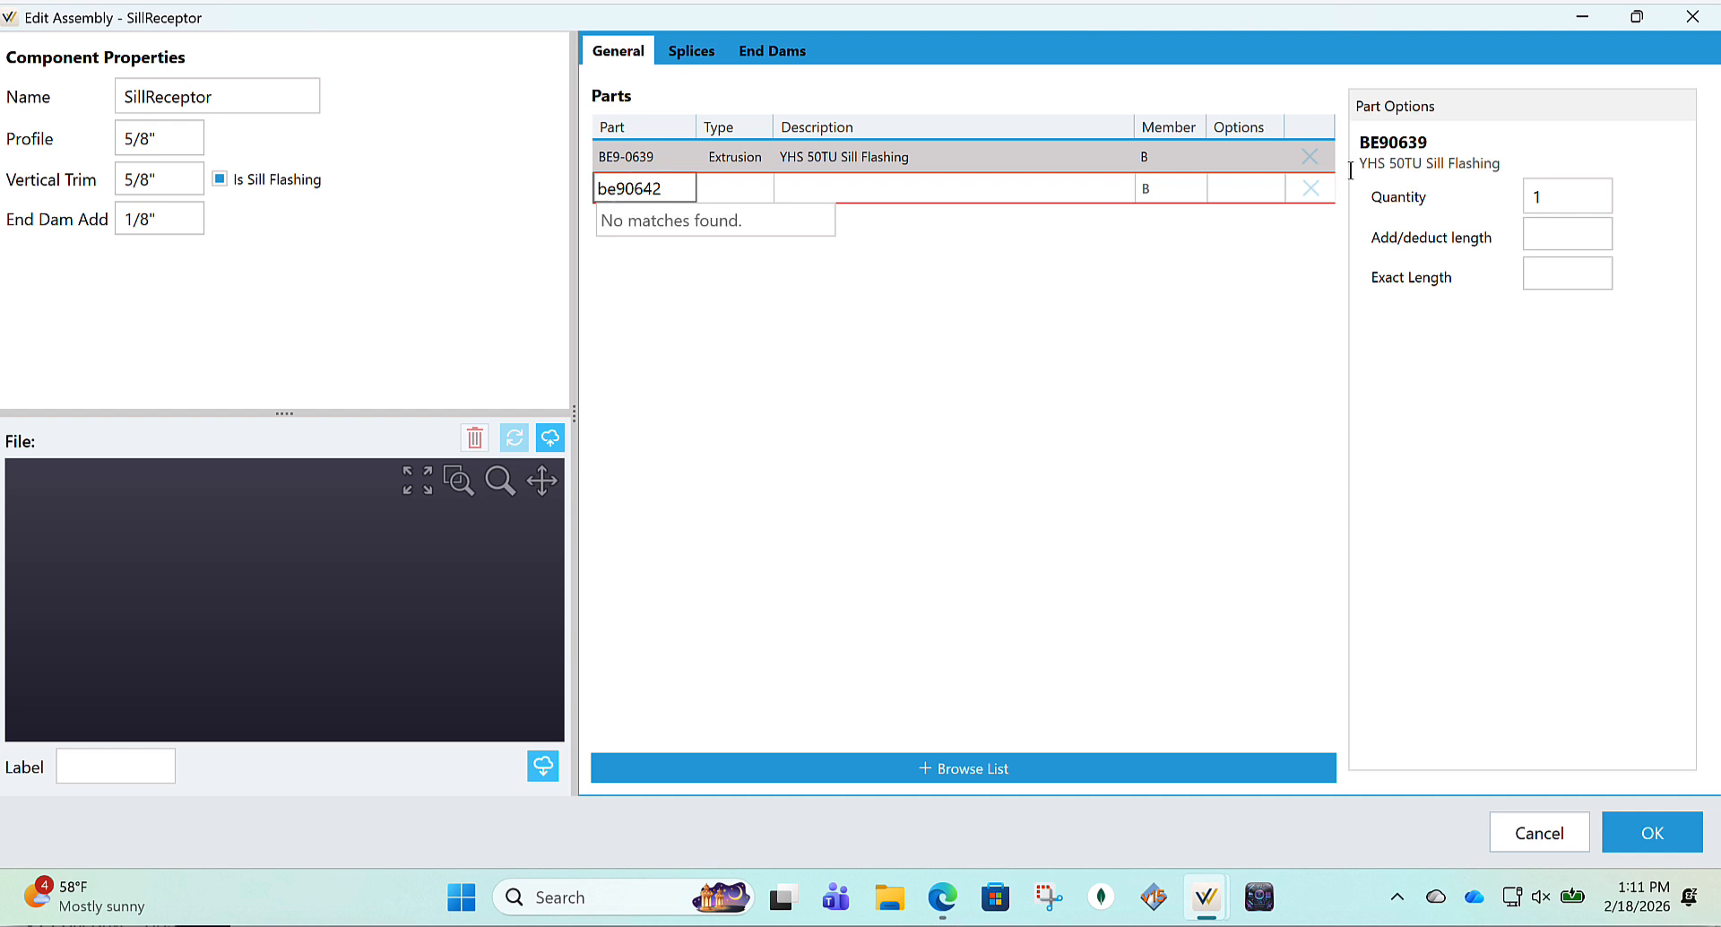
click(1311, 192)
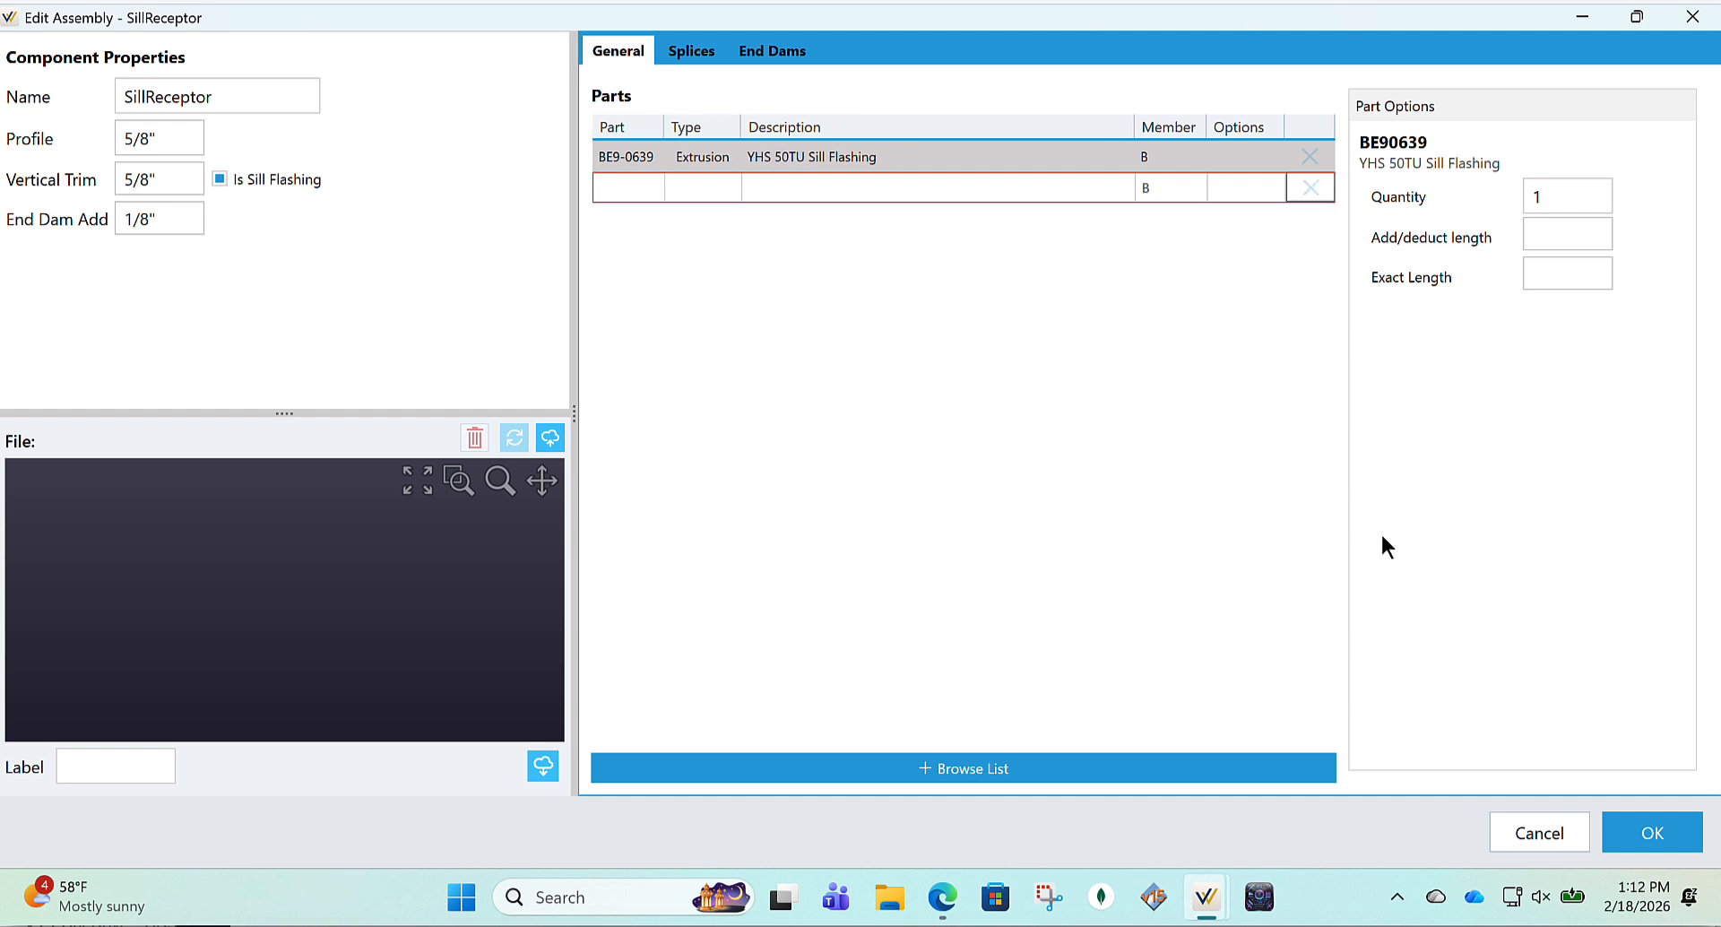
Accept the sill receptor's changes and check the sill detail for the interior face cover's part number, leaving the sill assembly unedited
click(1660, 832)
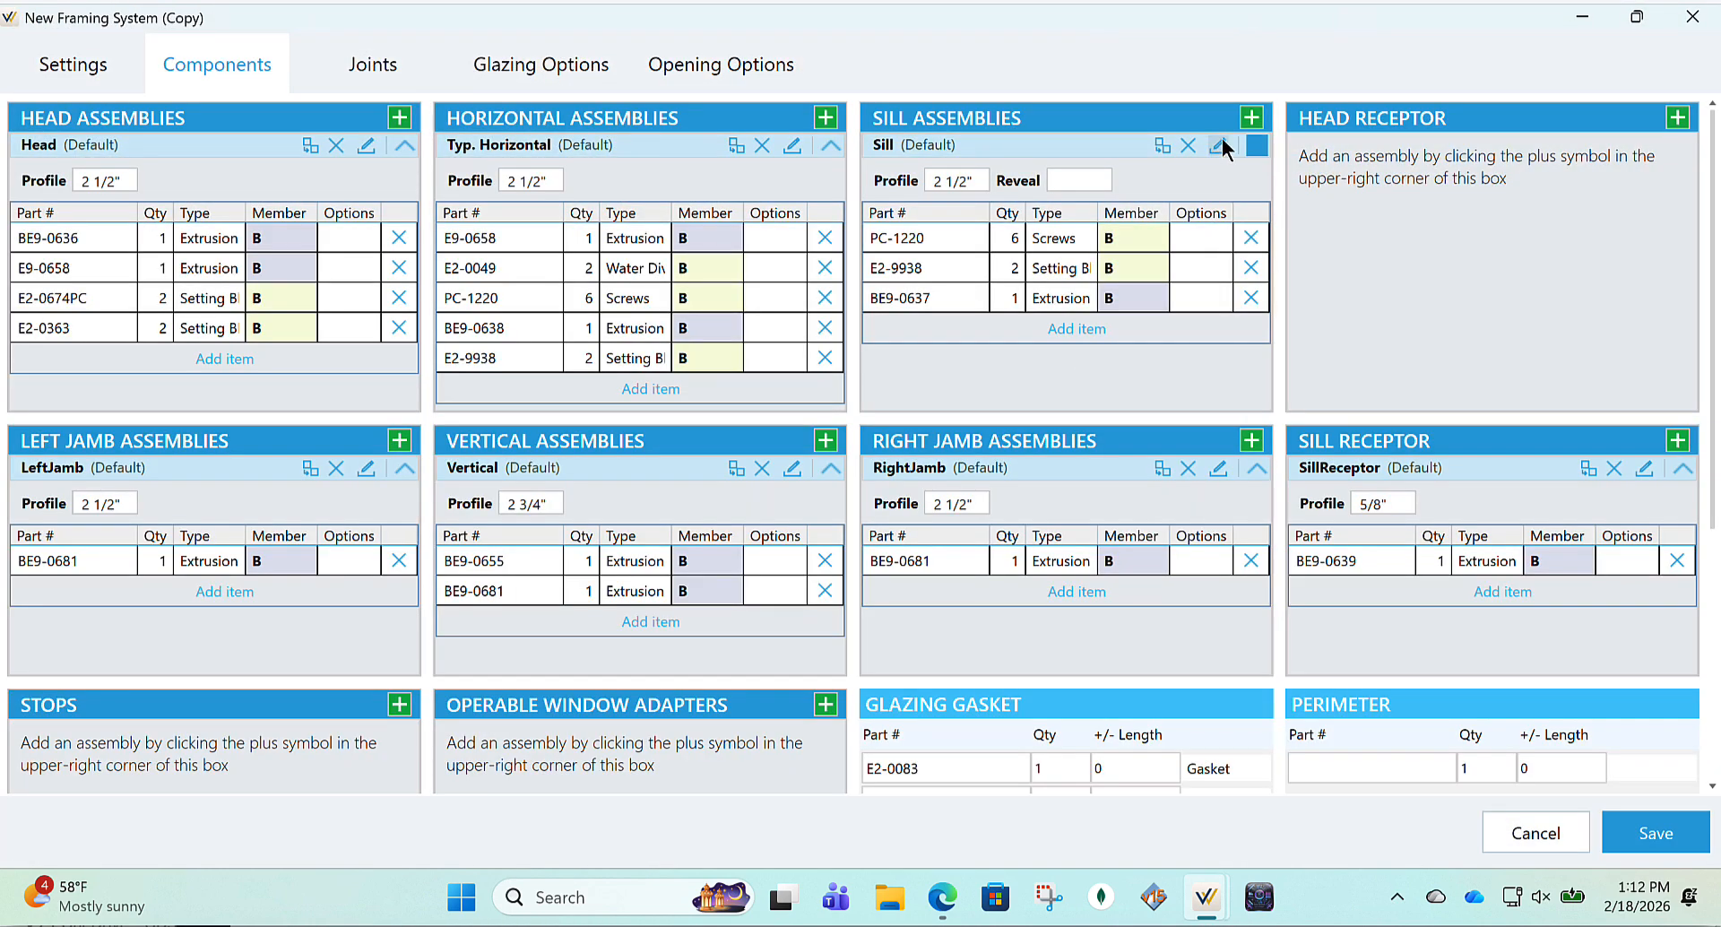
click(1221, 142)
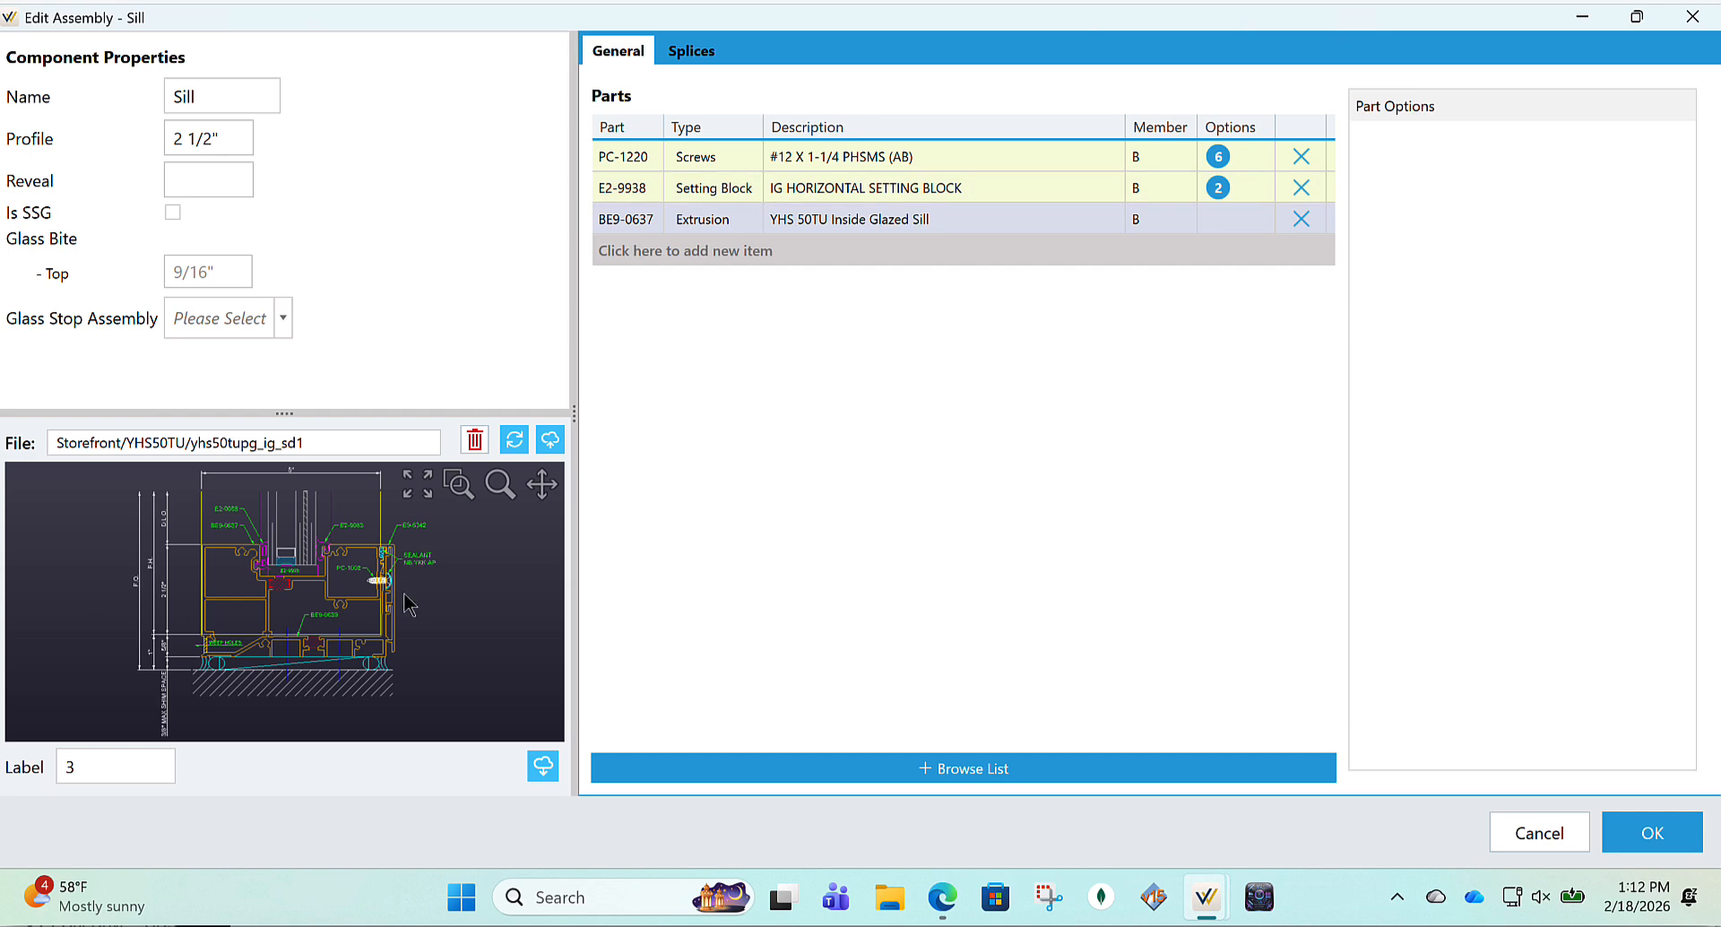
scroll(401, 589, down, 1)
scroll(400, 577, up, 3)
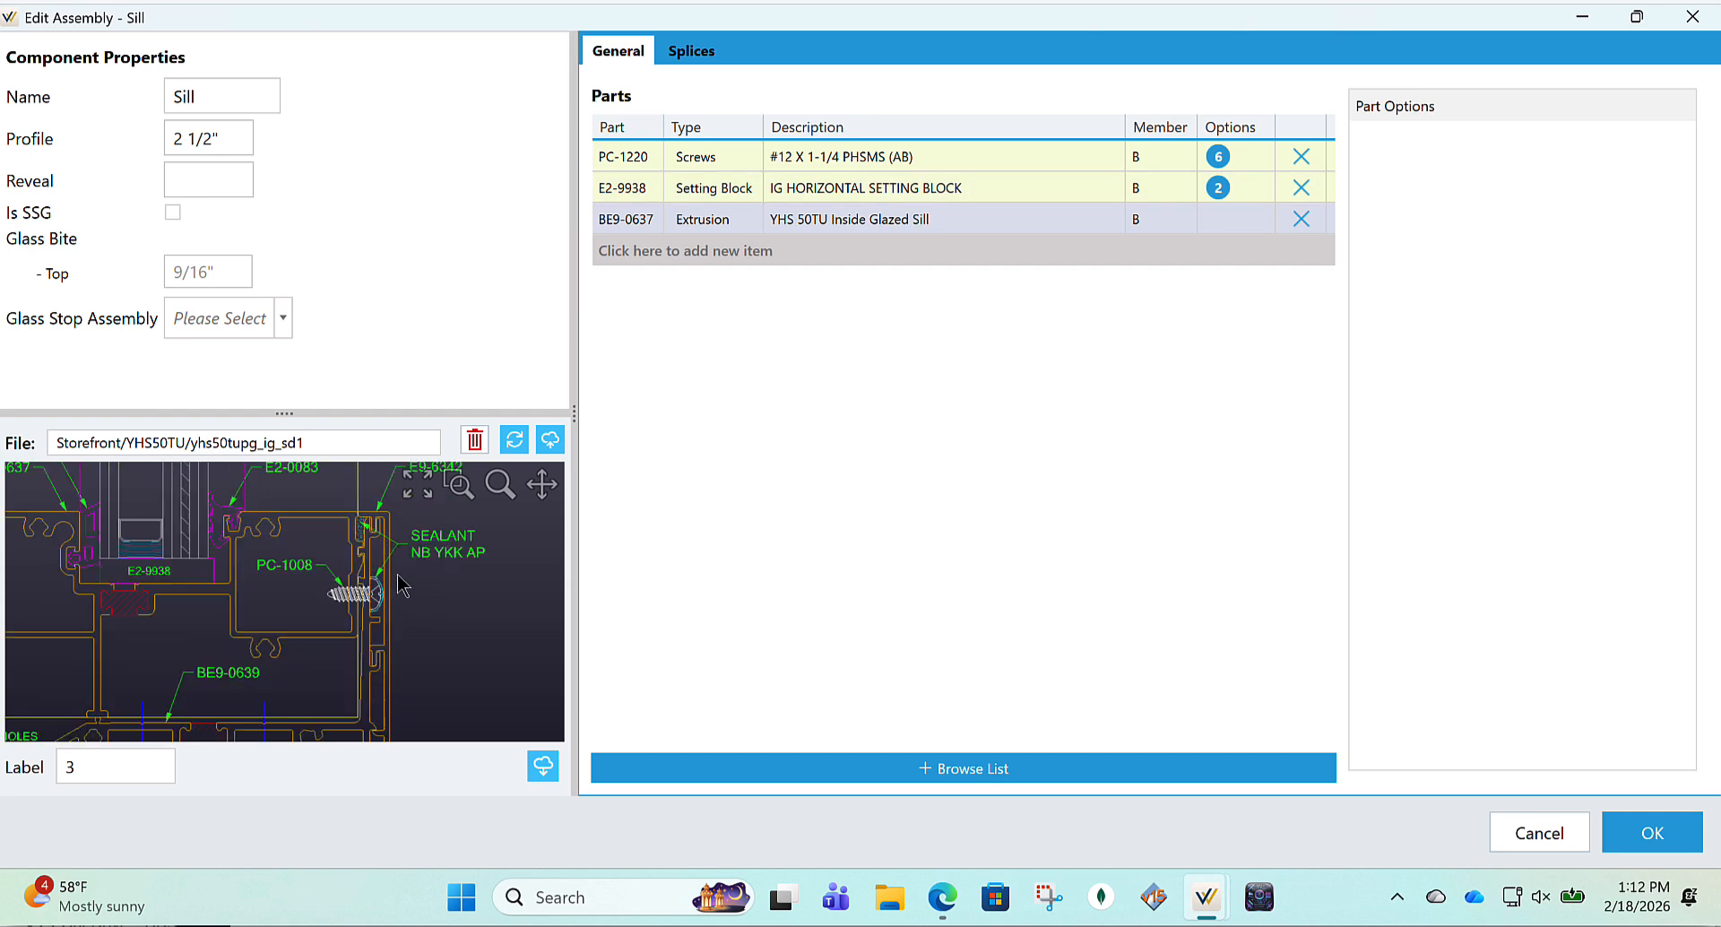
scroll(400, 588, up, 2)
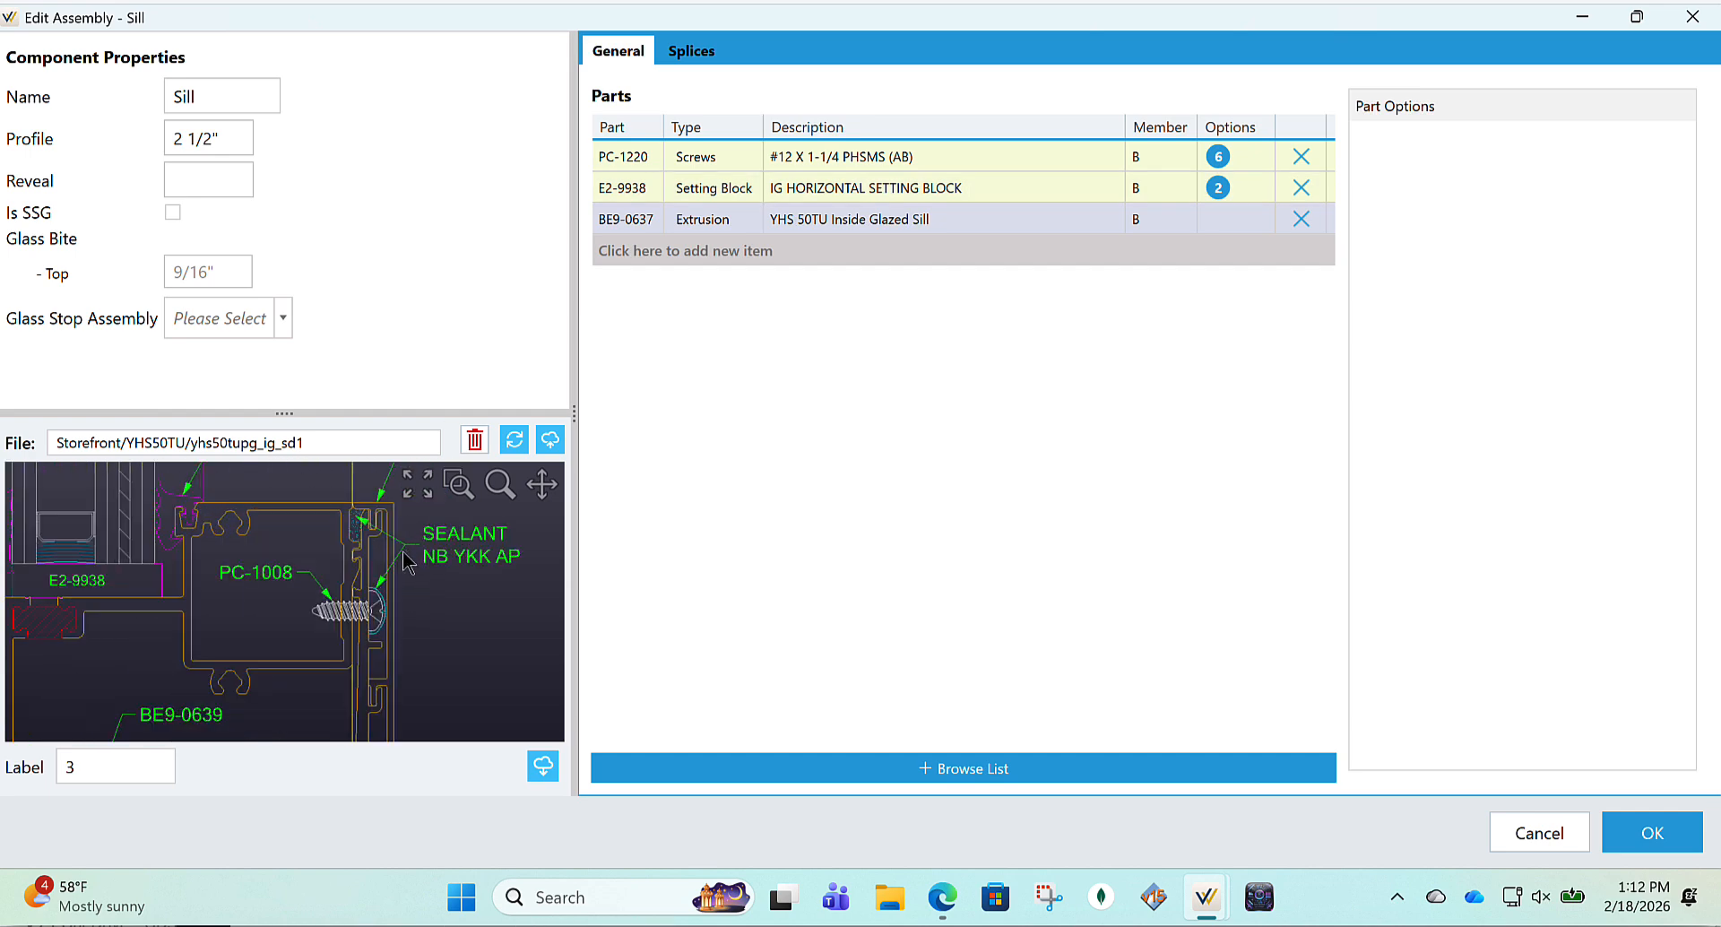
click(415, 483)
scroll(413, 492, up, 3)
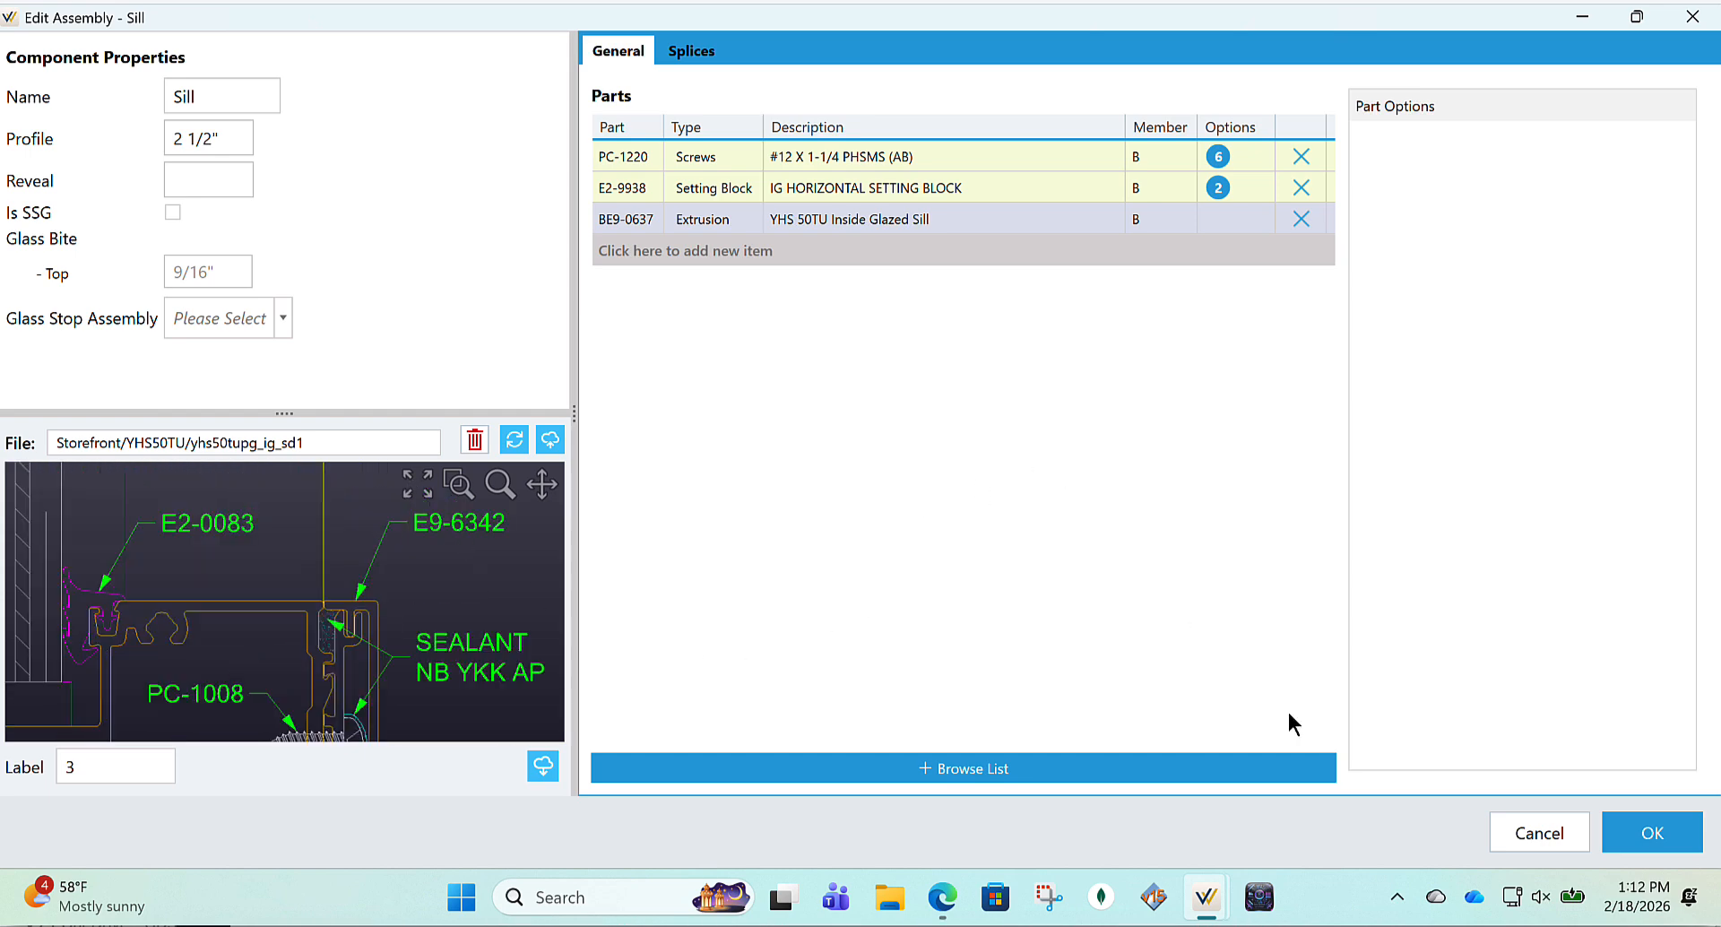
click(1538, 833)
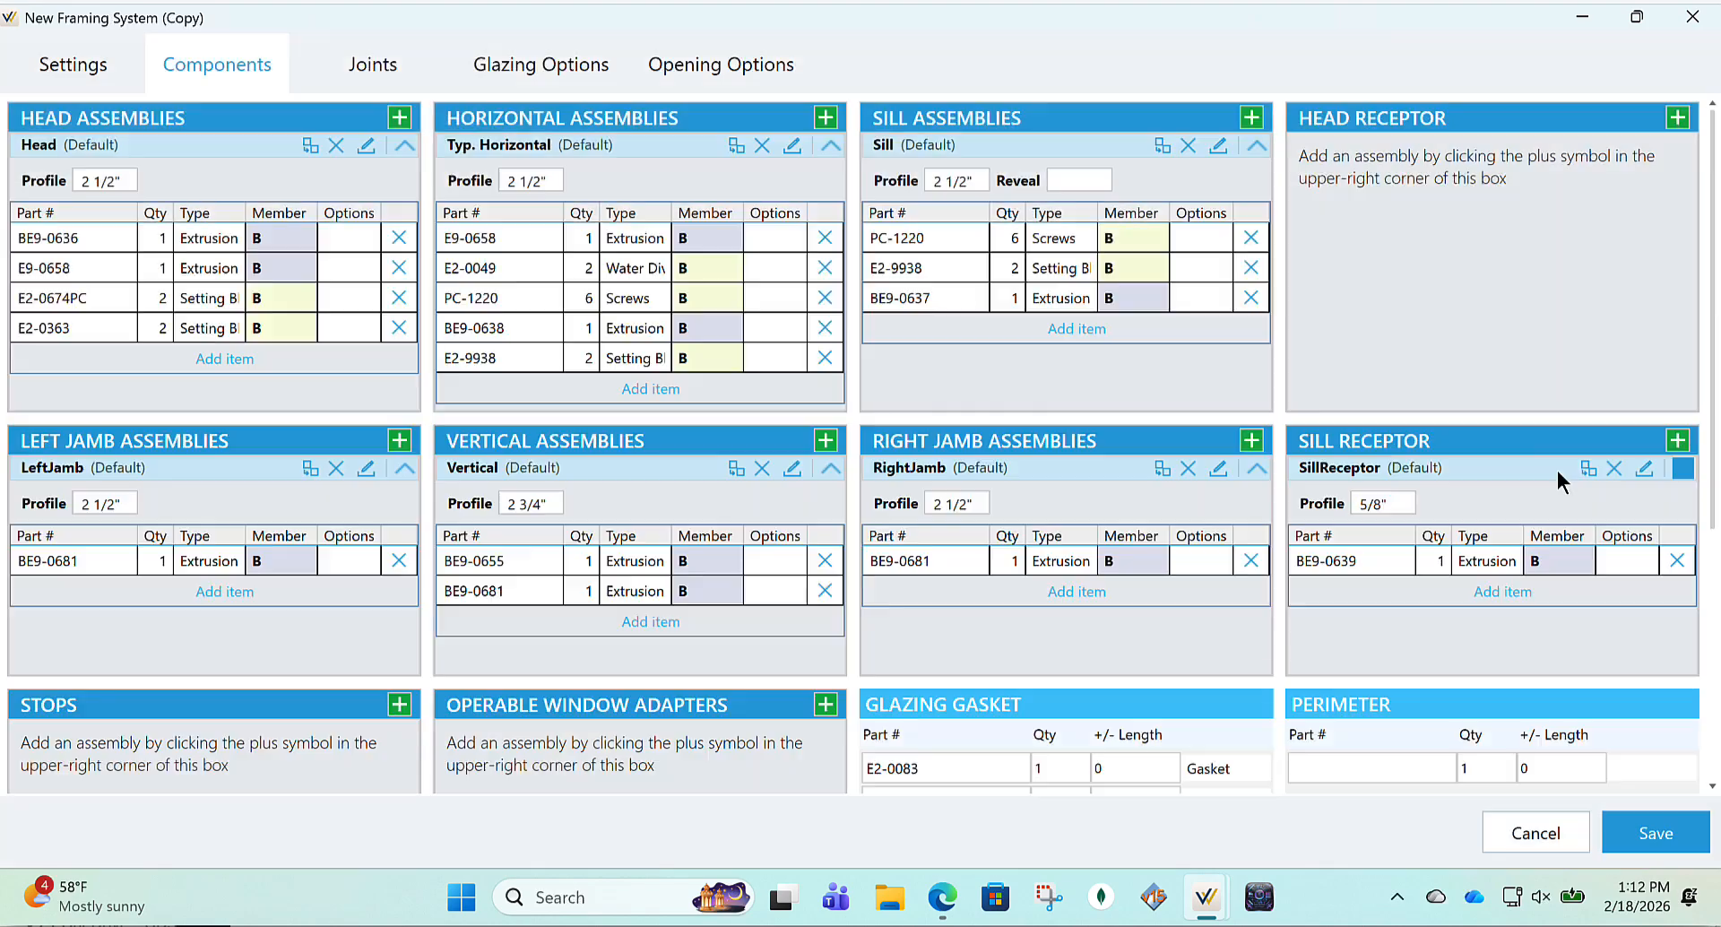
Add the E9-6342 Flashing Interior Face Cover to the sill receptor's parts with a quantity of 1
click(1338, 587)
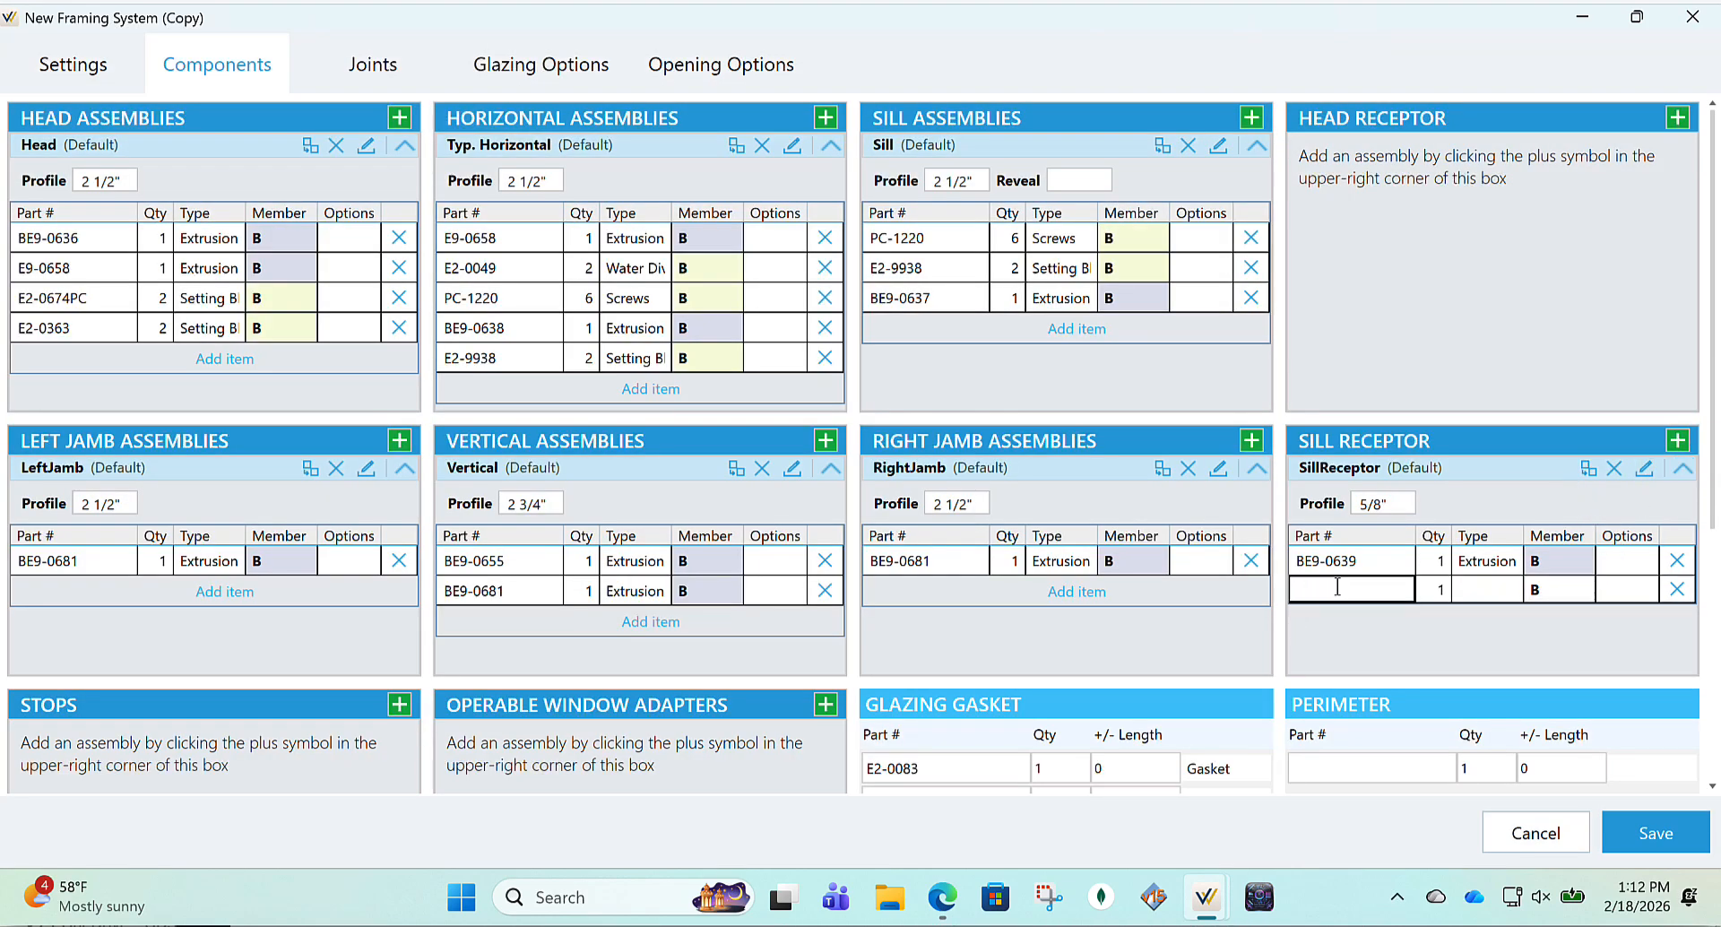
text(e9)
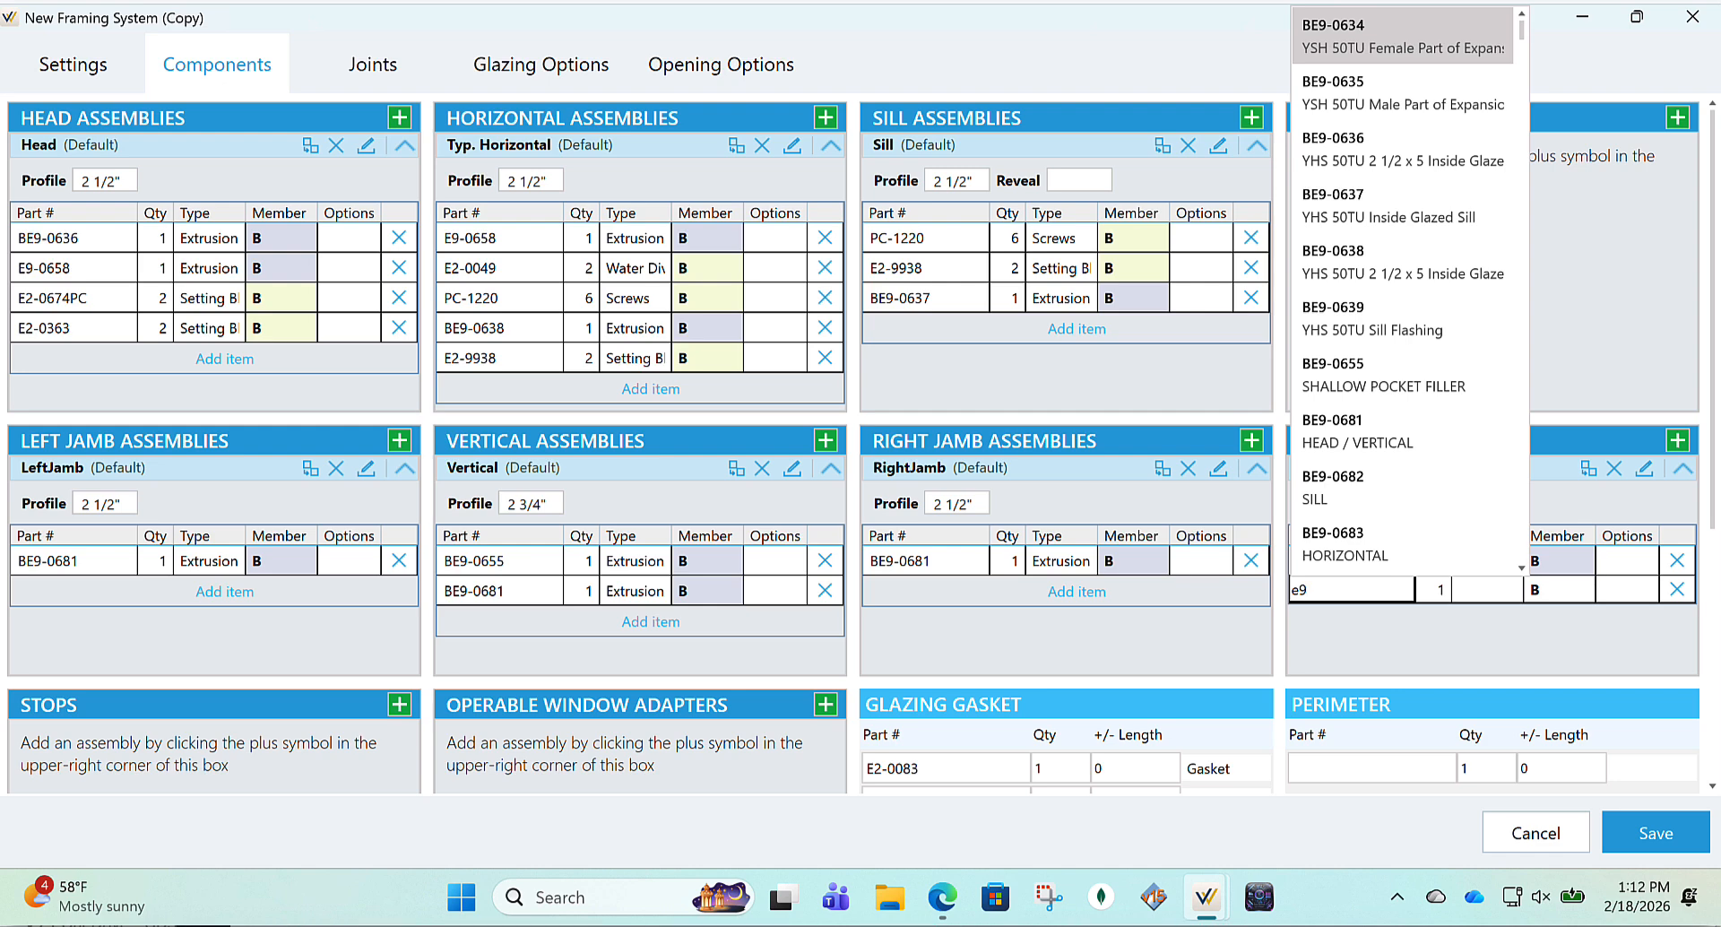
text(6342)
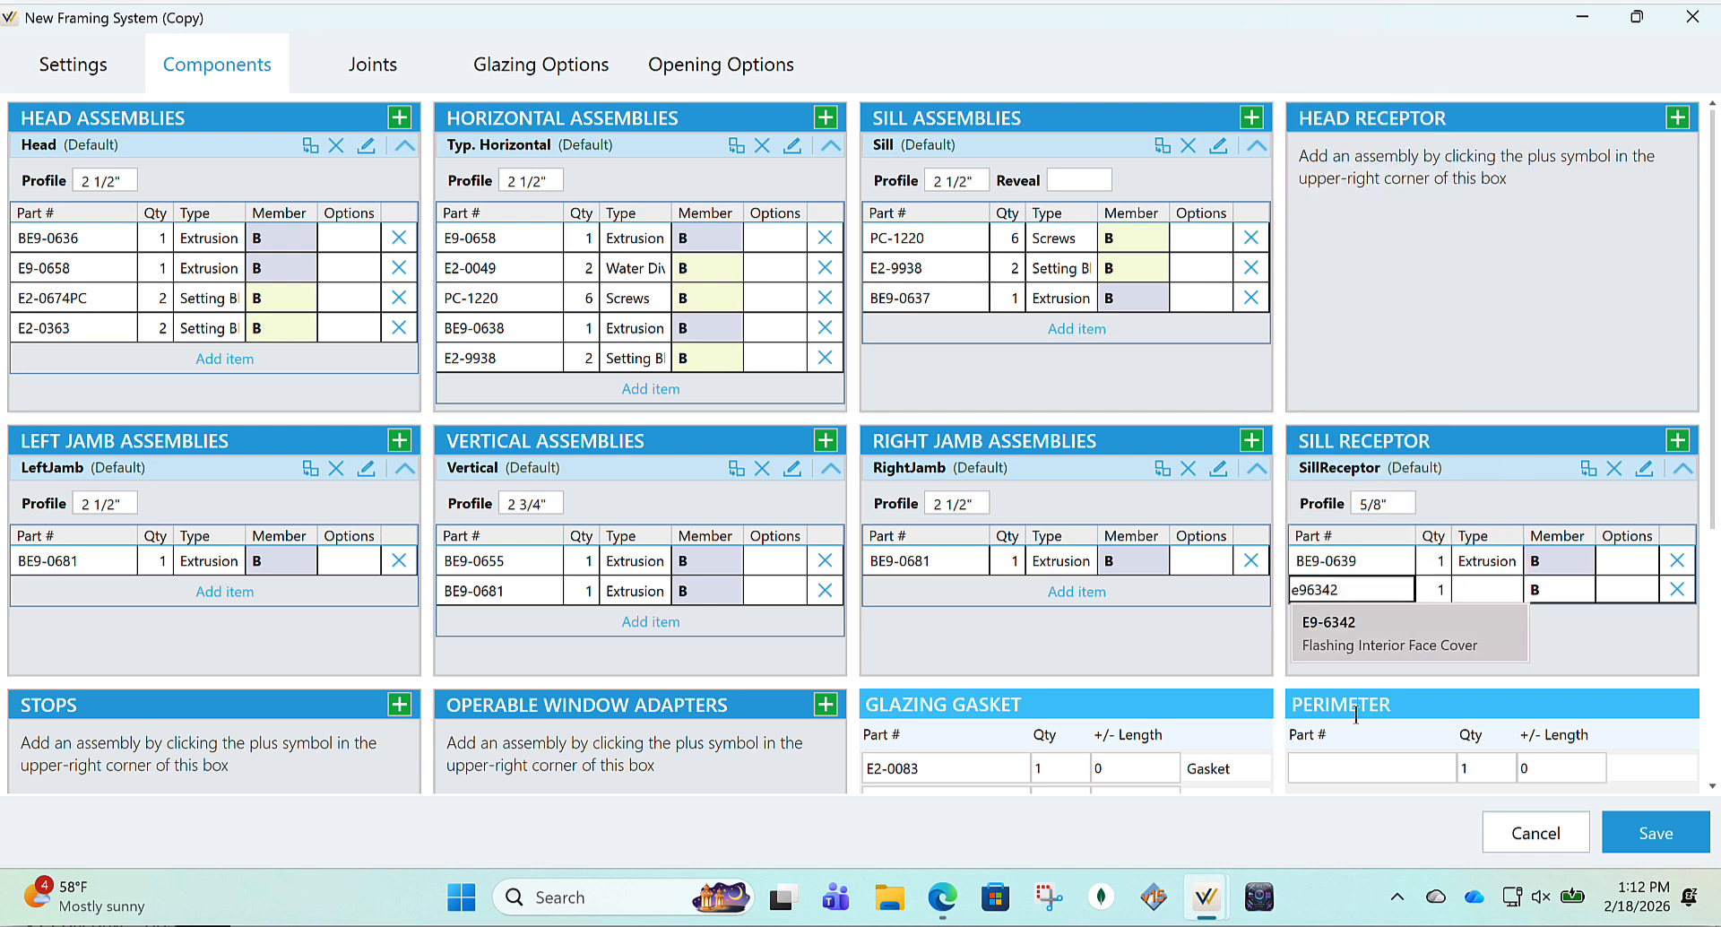
click(1377, 642)
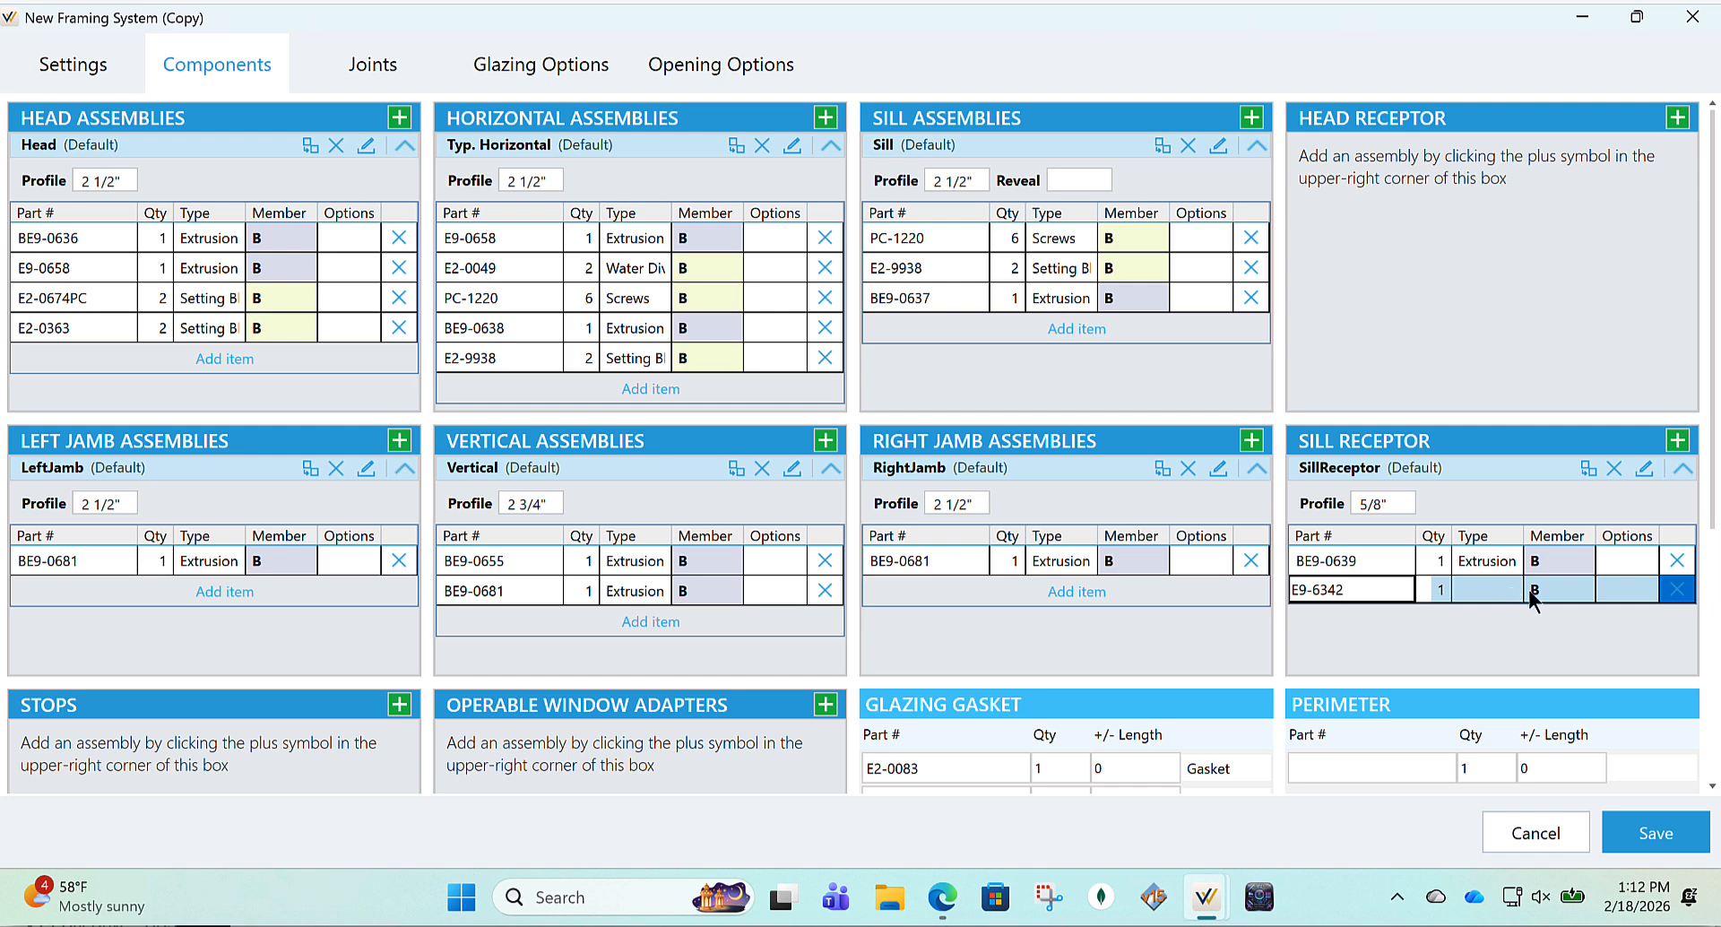
key(Tab)
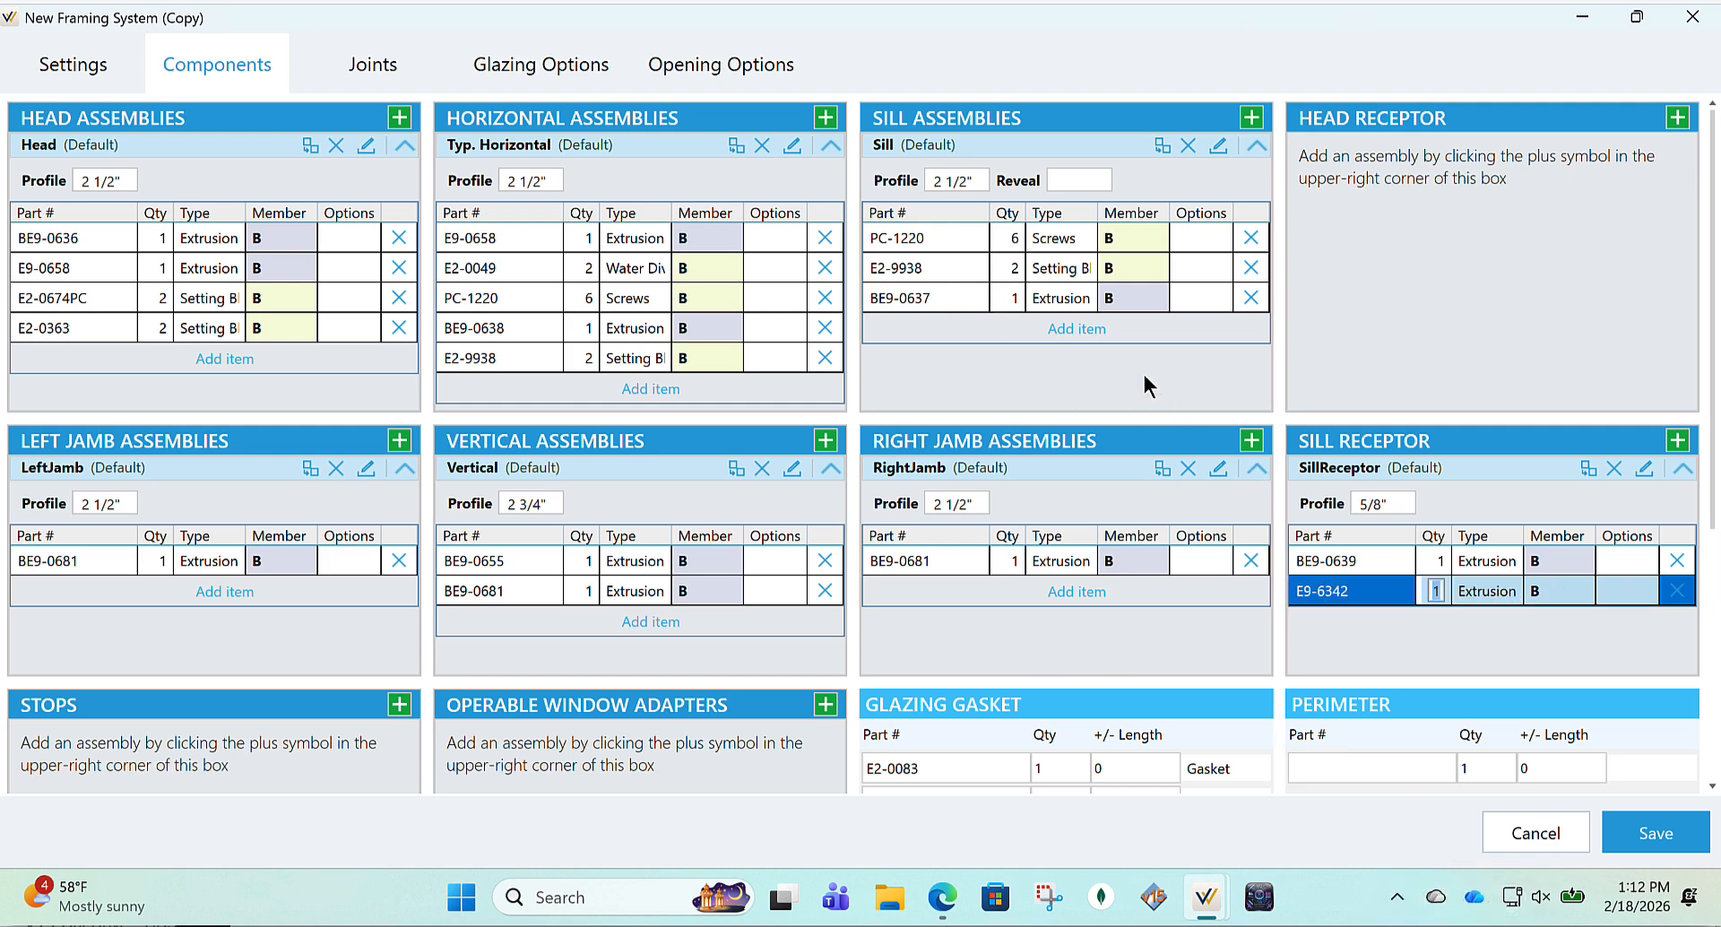
click(1220, 144)
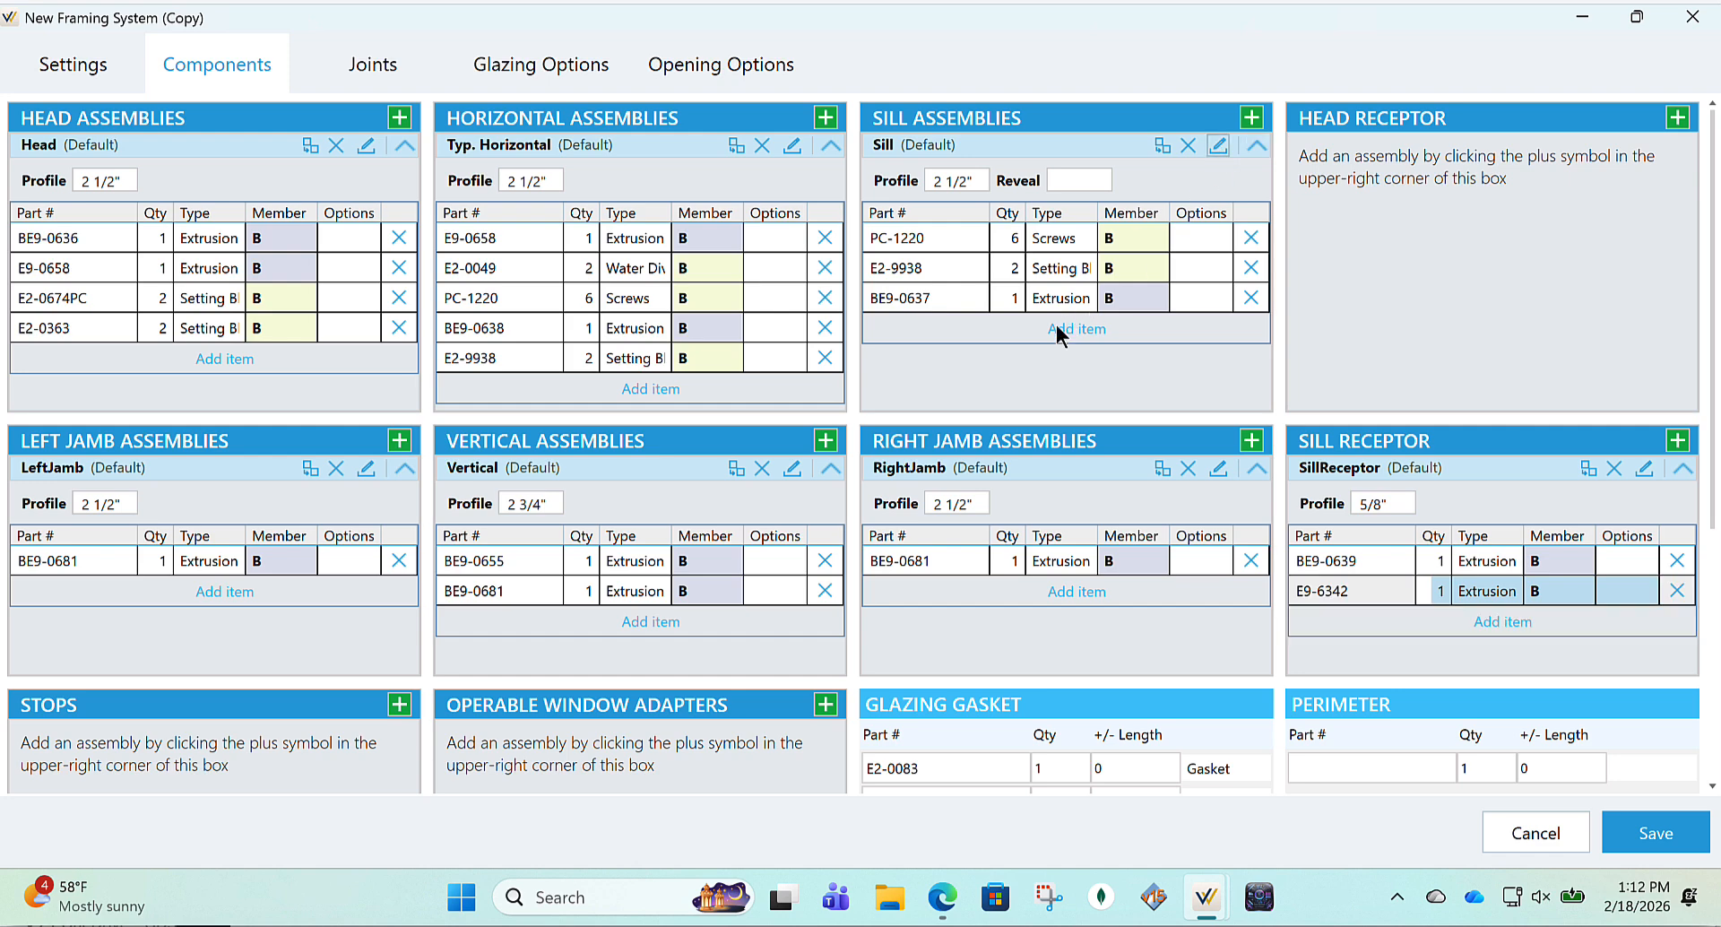
Check the sill assembly's detail for the part number of the screw fastening the interior face cover, and accept the assembly as is
click(1216, 146)
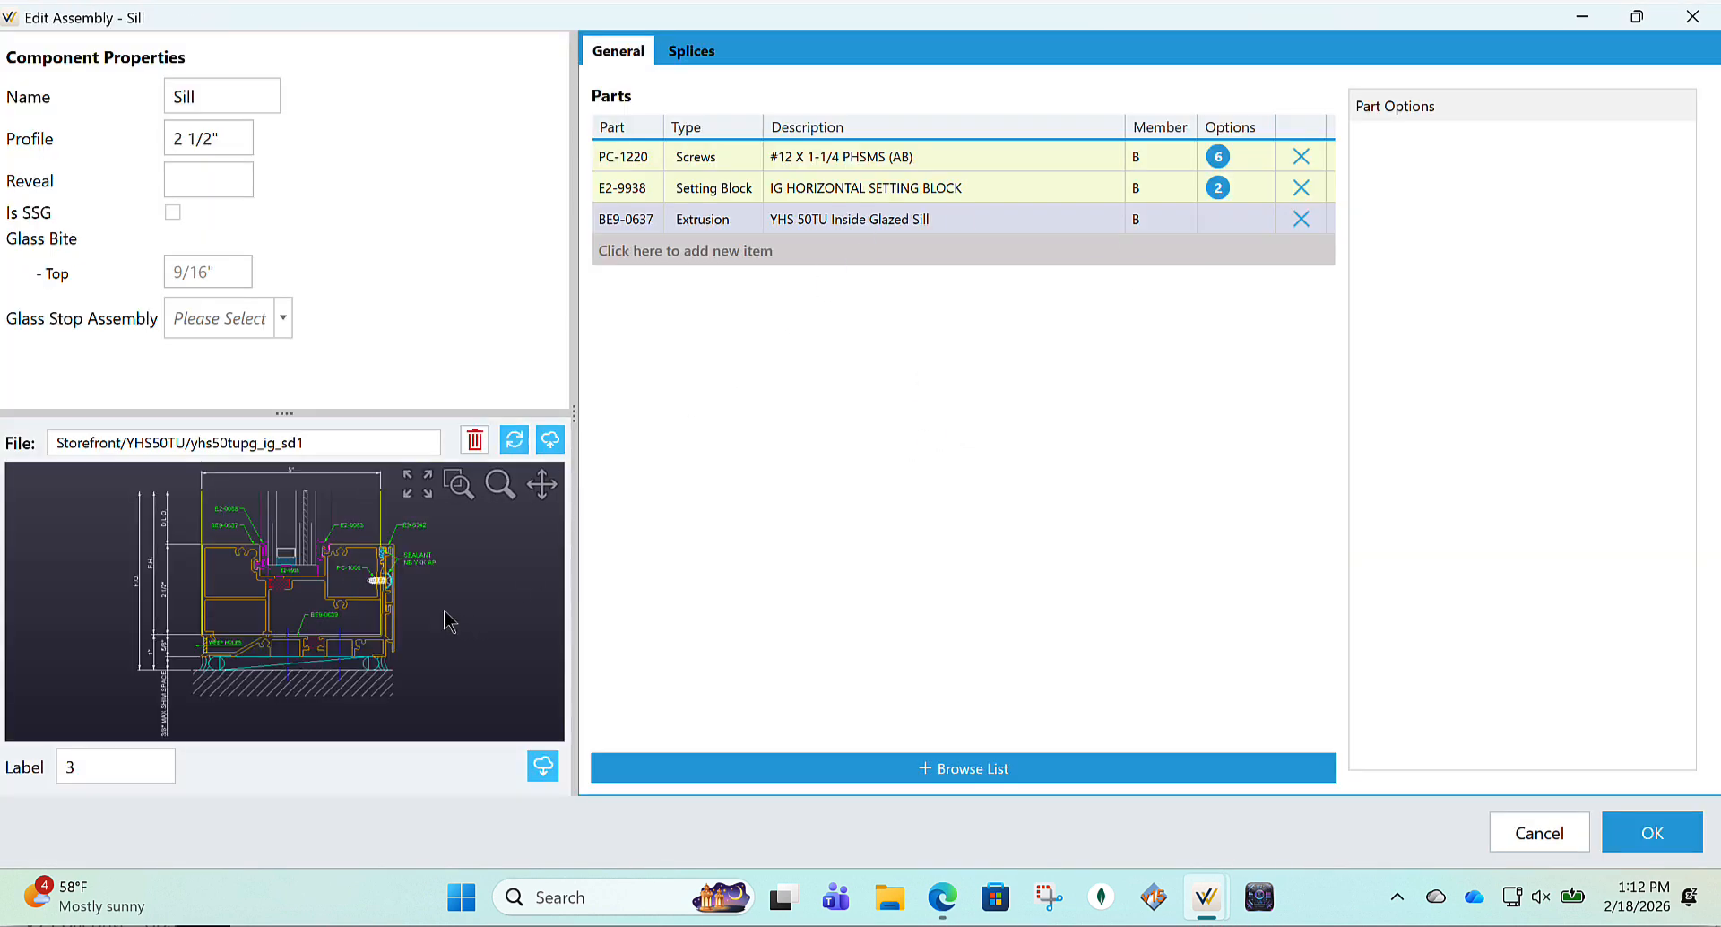
scroll(377, 570, down, 2)
scroll(379, 568, up, 1)
scroll(380, 575, up, 2)
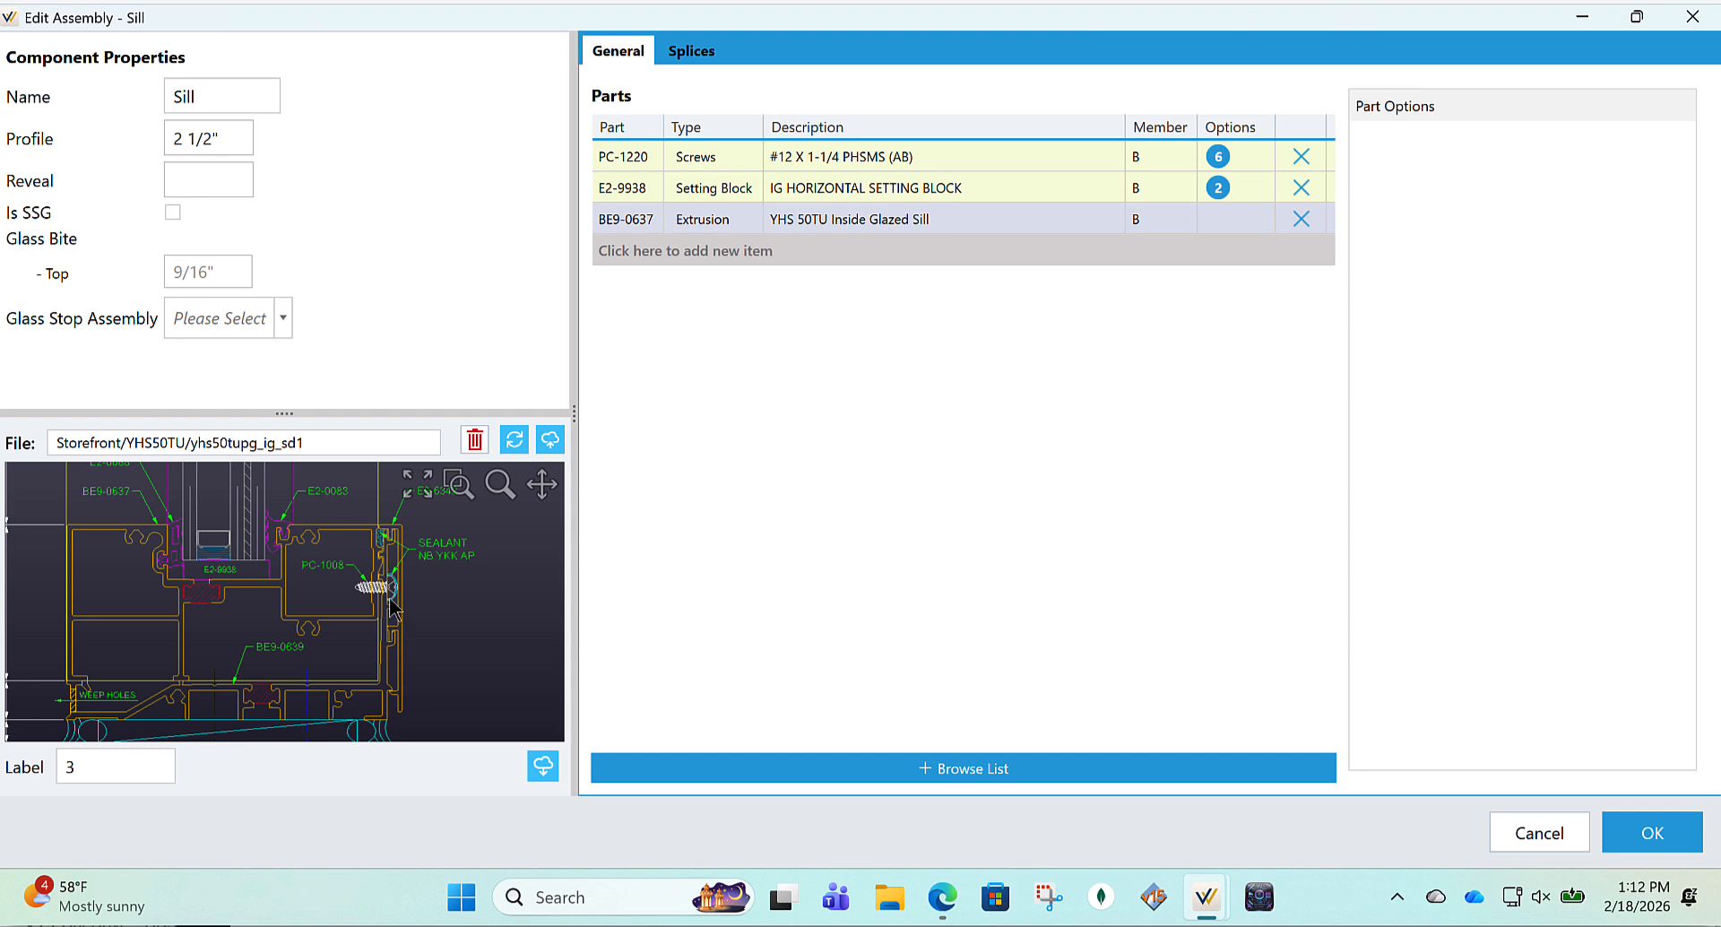
scroll(378, 578, up, 2)
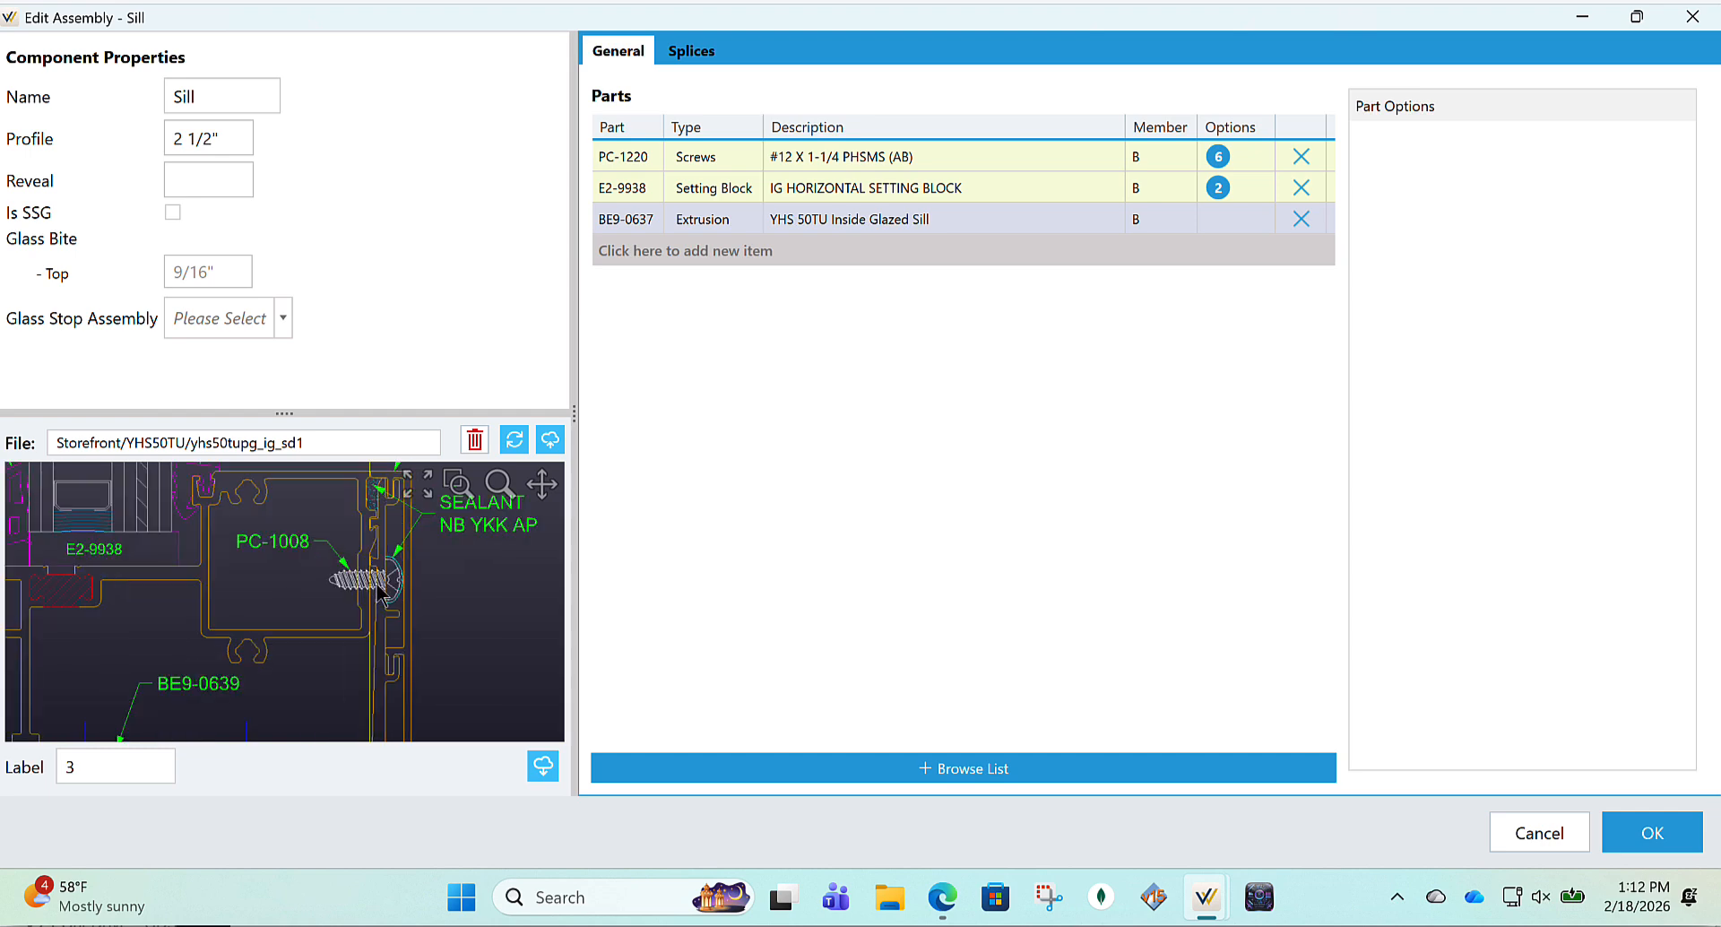
scroll(375, 588, up, 1)
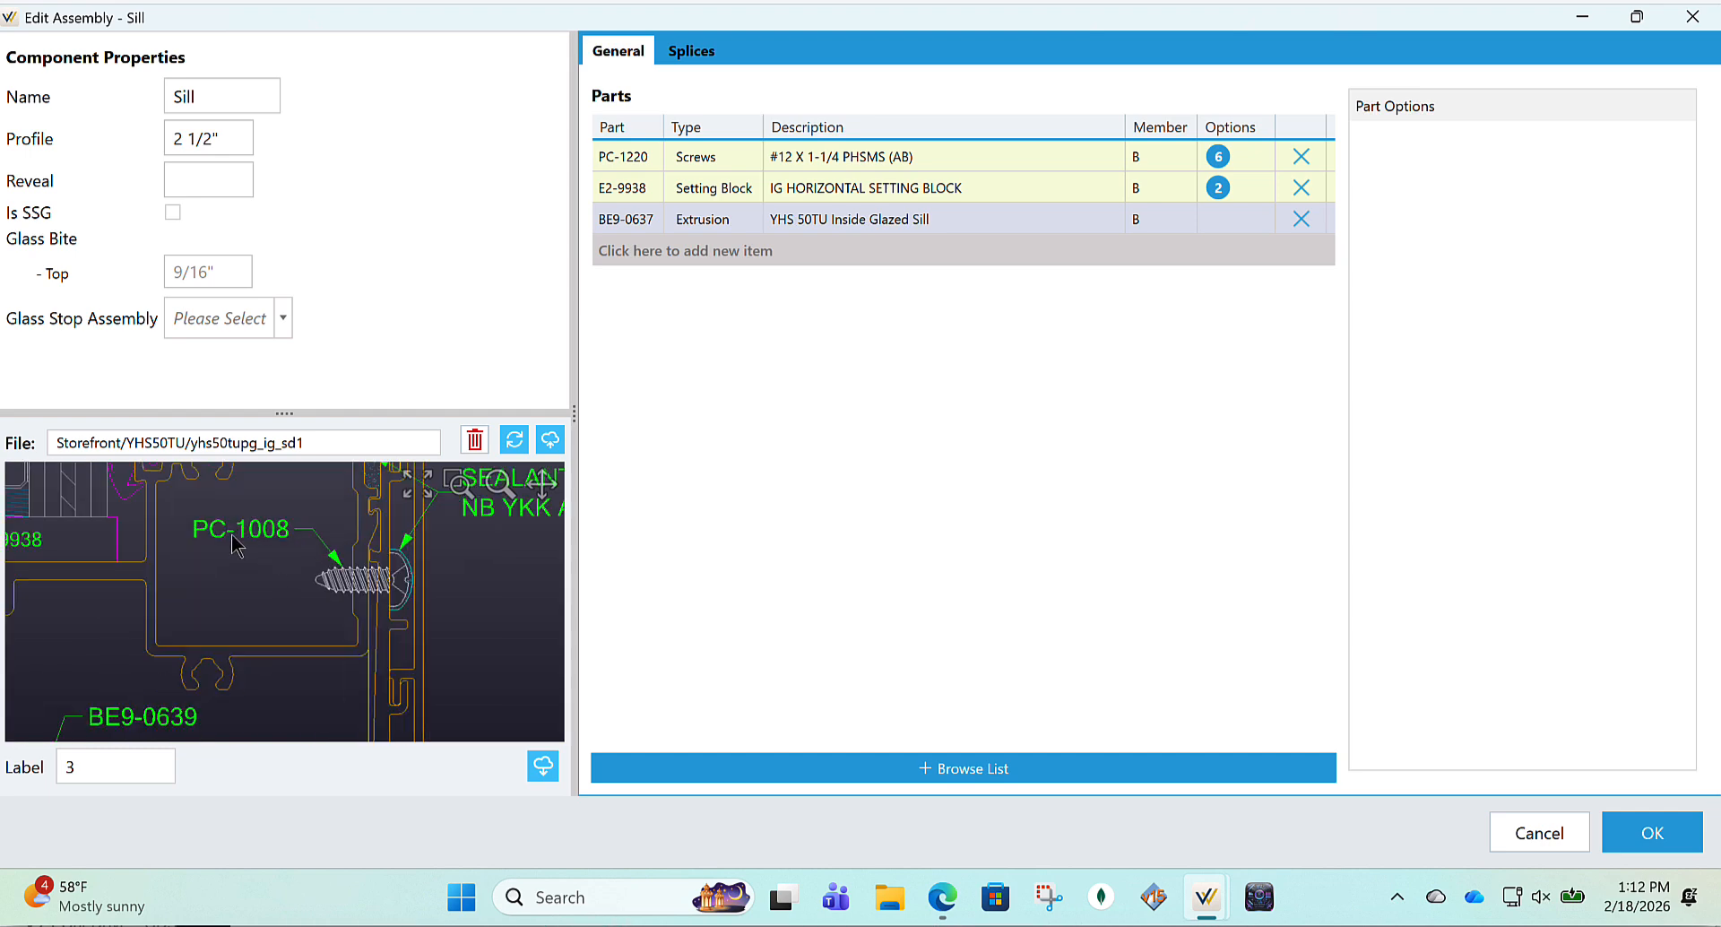
click(1652, 833)
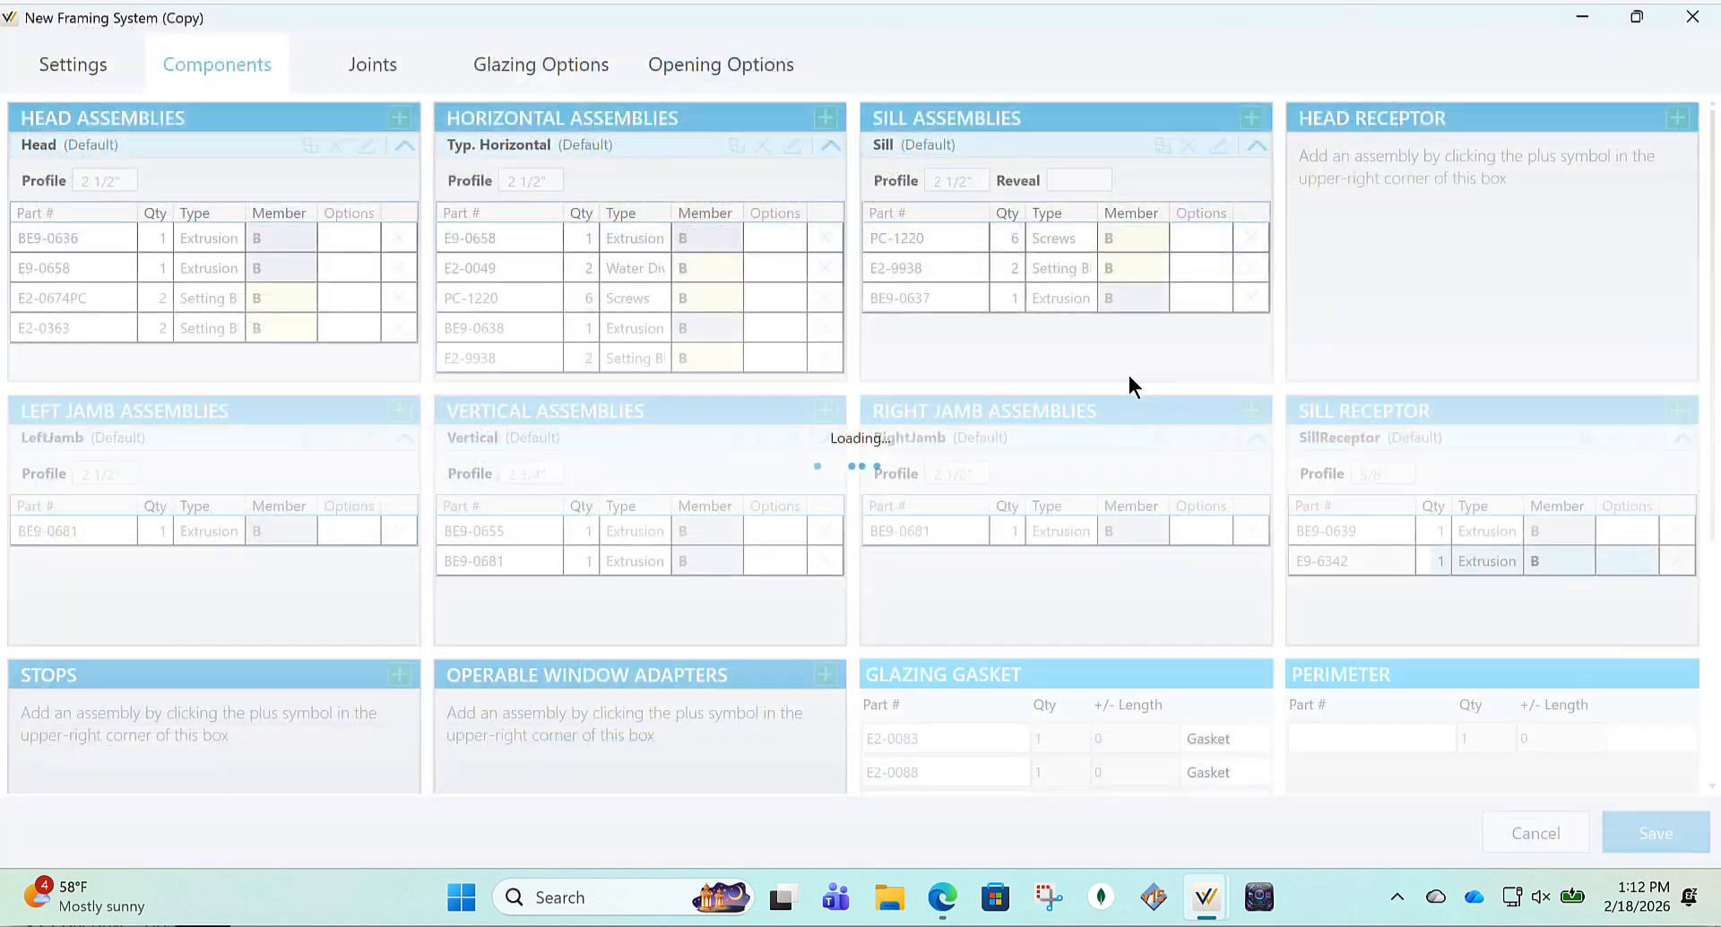
Add PC-1008 #10 X 1/2" PHSMS Type AB screws to the sill assembly with a quantity of 3, and save the framing system
click(911, 331)
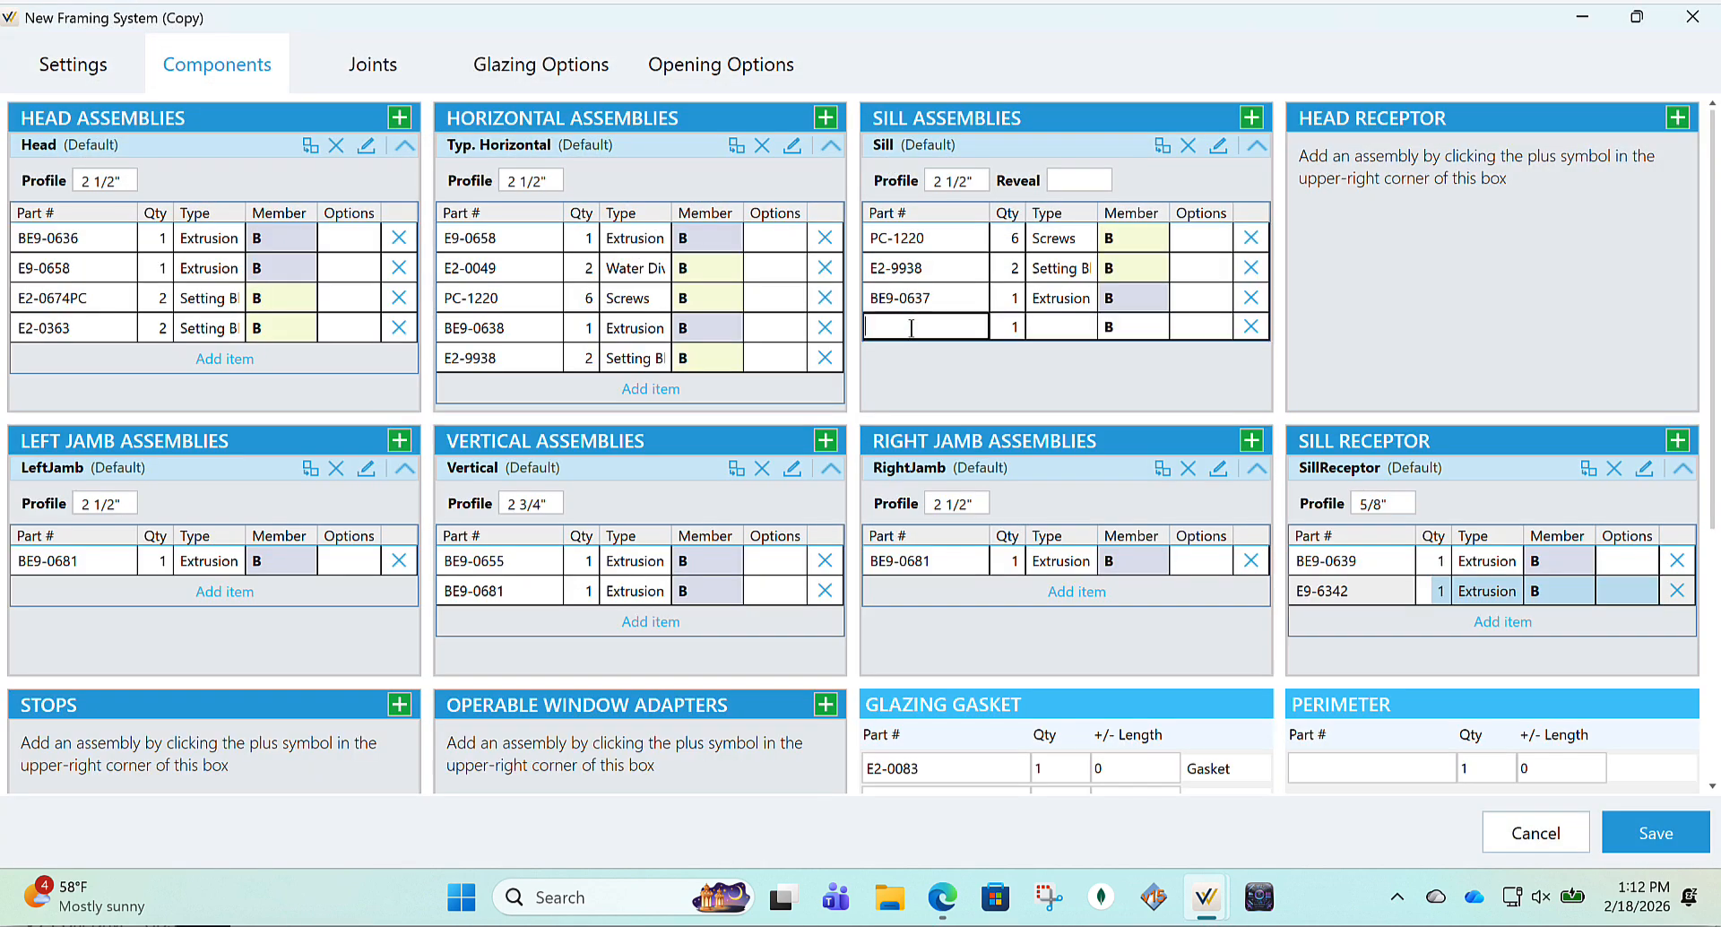
click(910, 327)
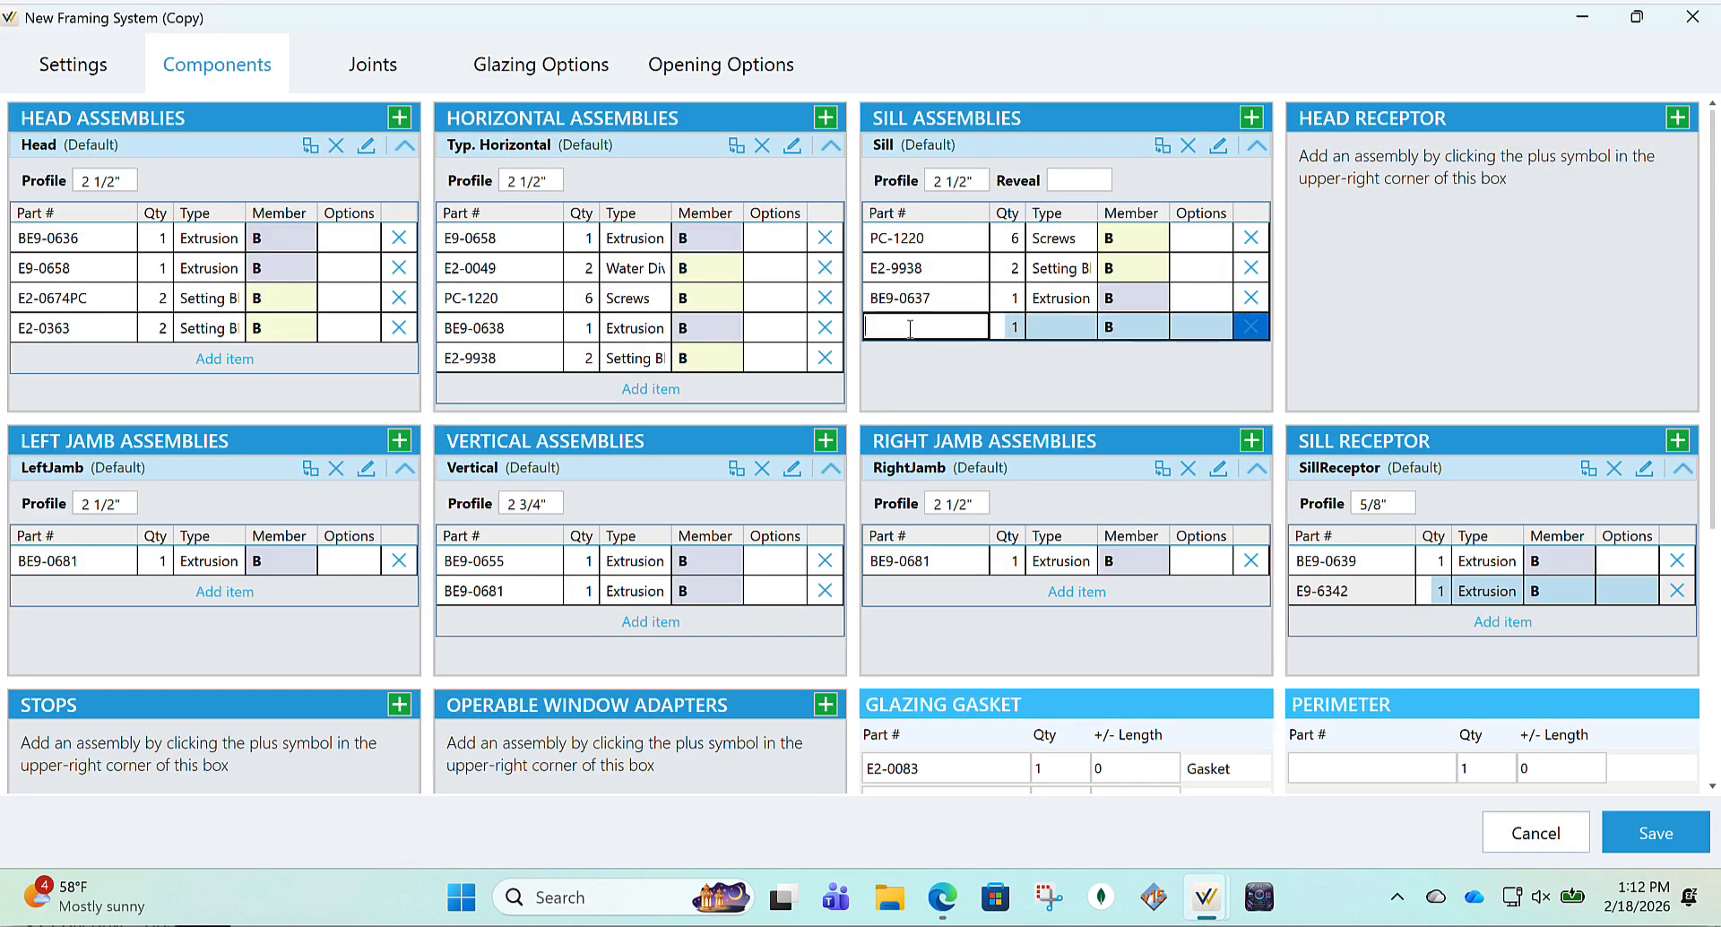
text(pc)
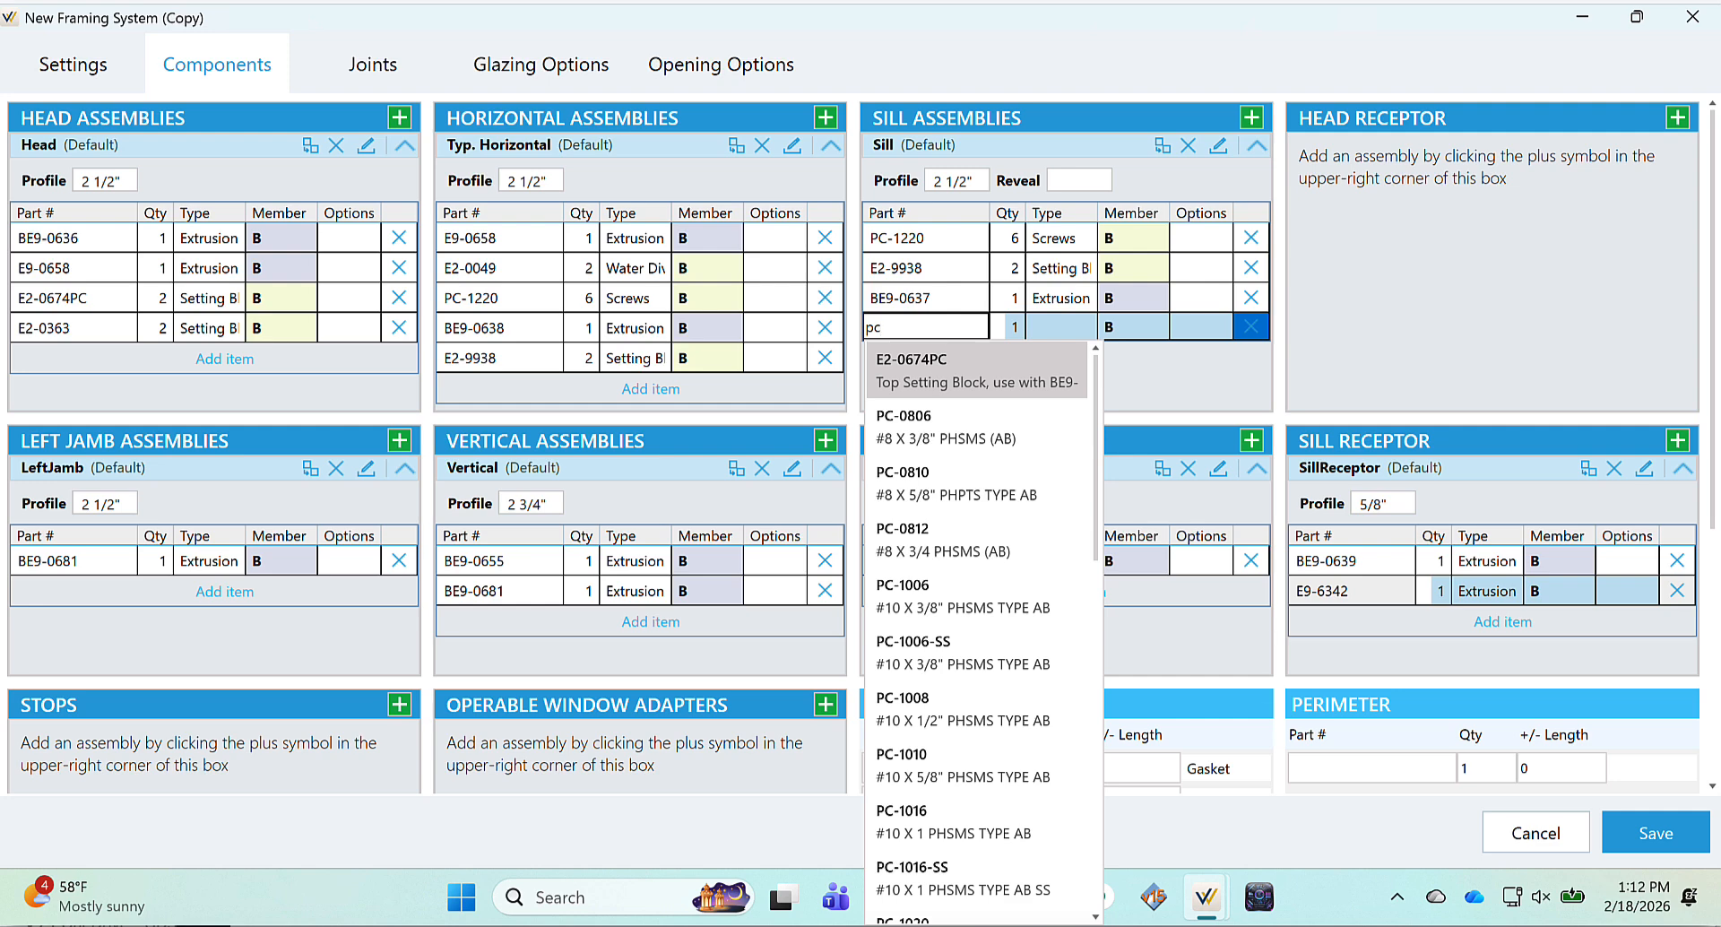
text(1008)
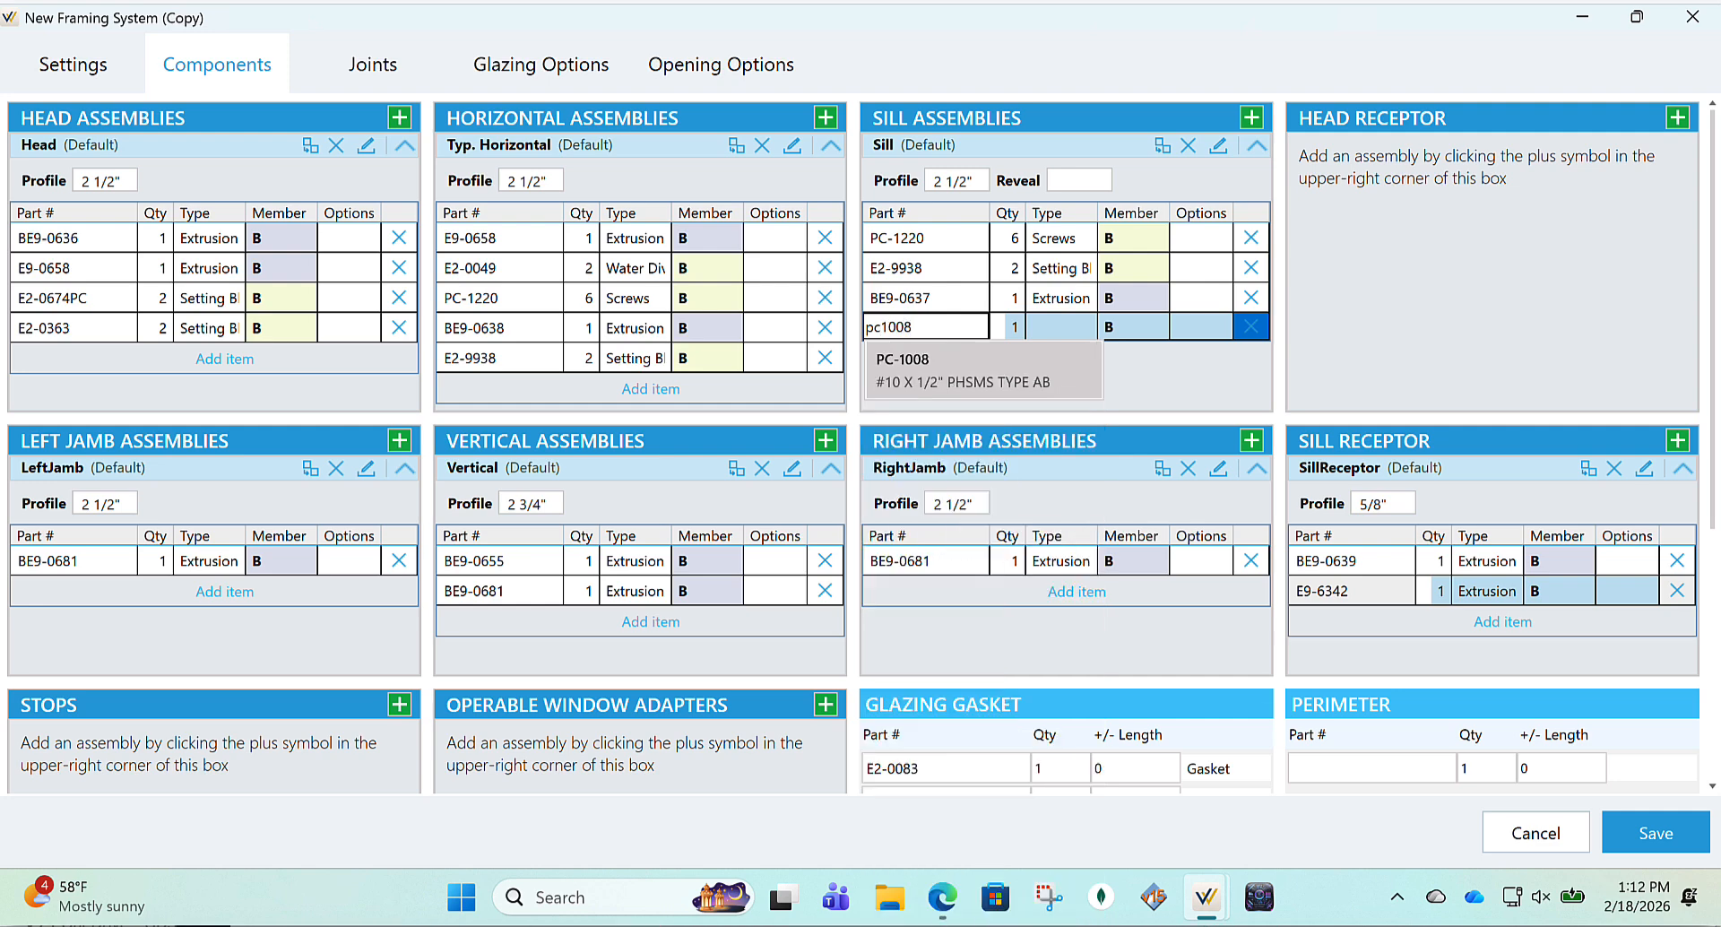
click(968, 381)
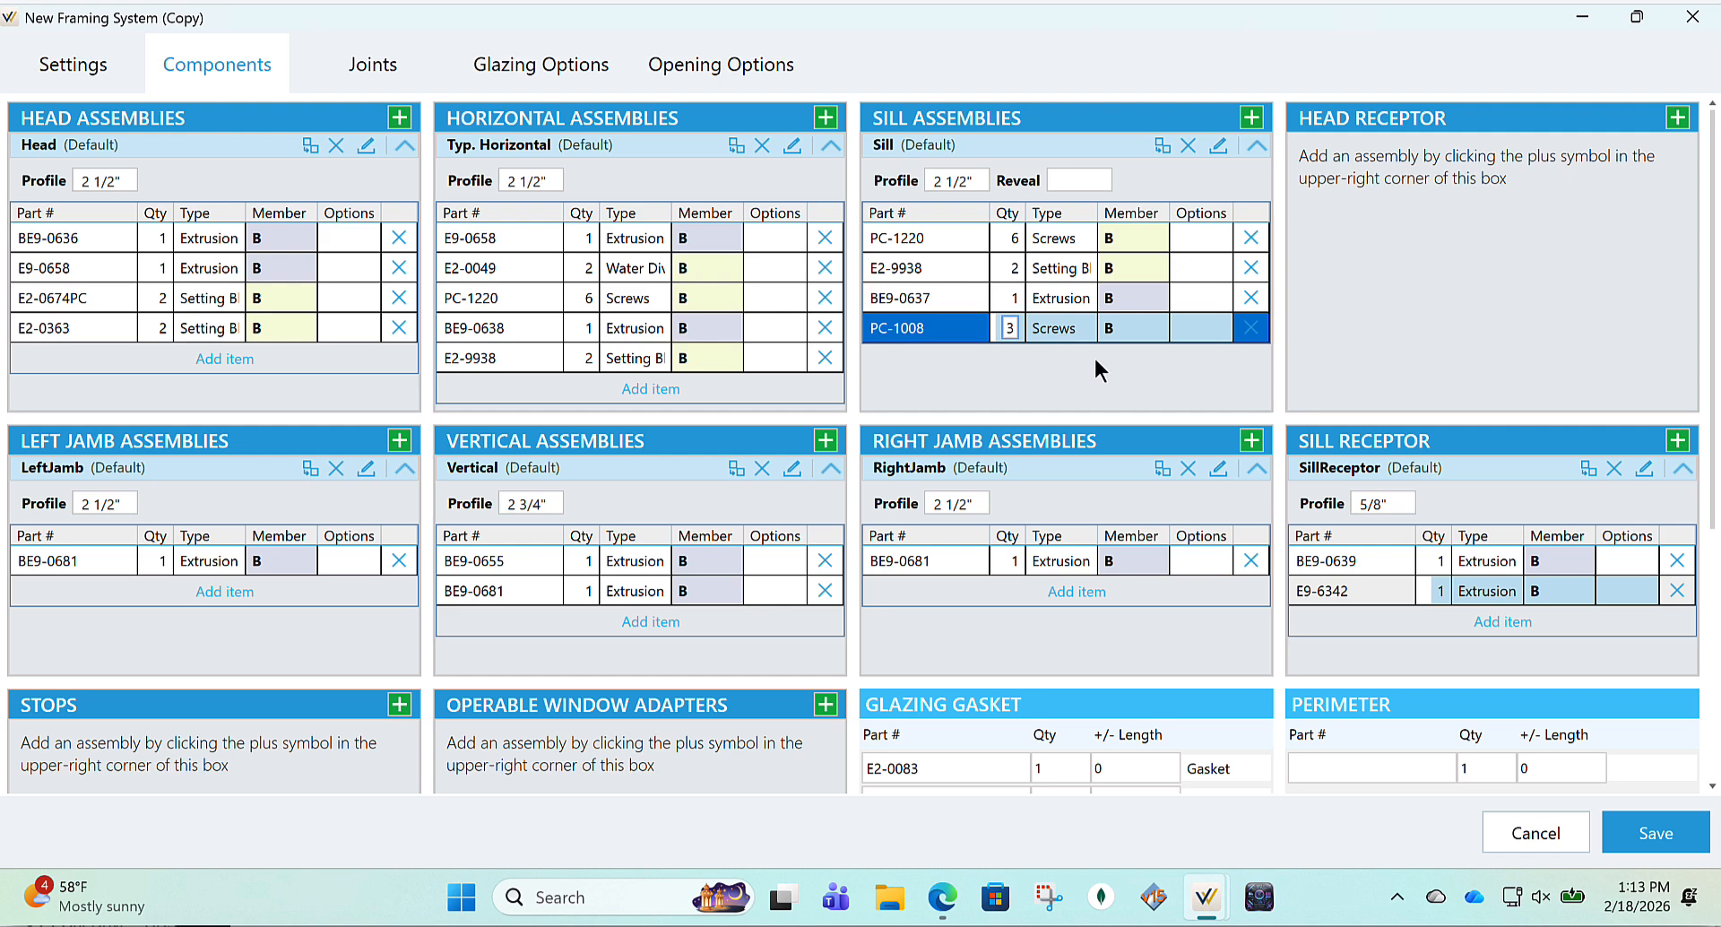
key(Tab)
mouse_move(968, 308)
click(1655, 833)
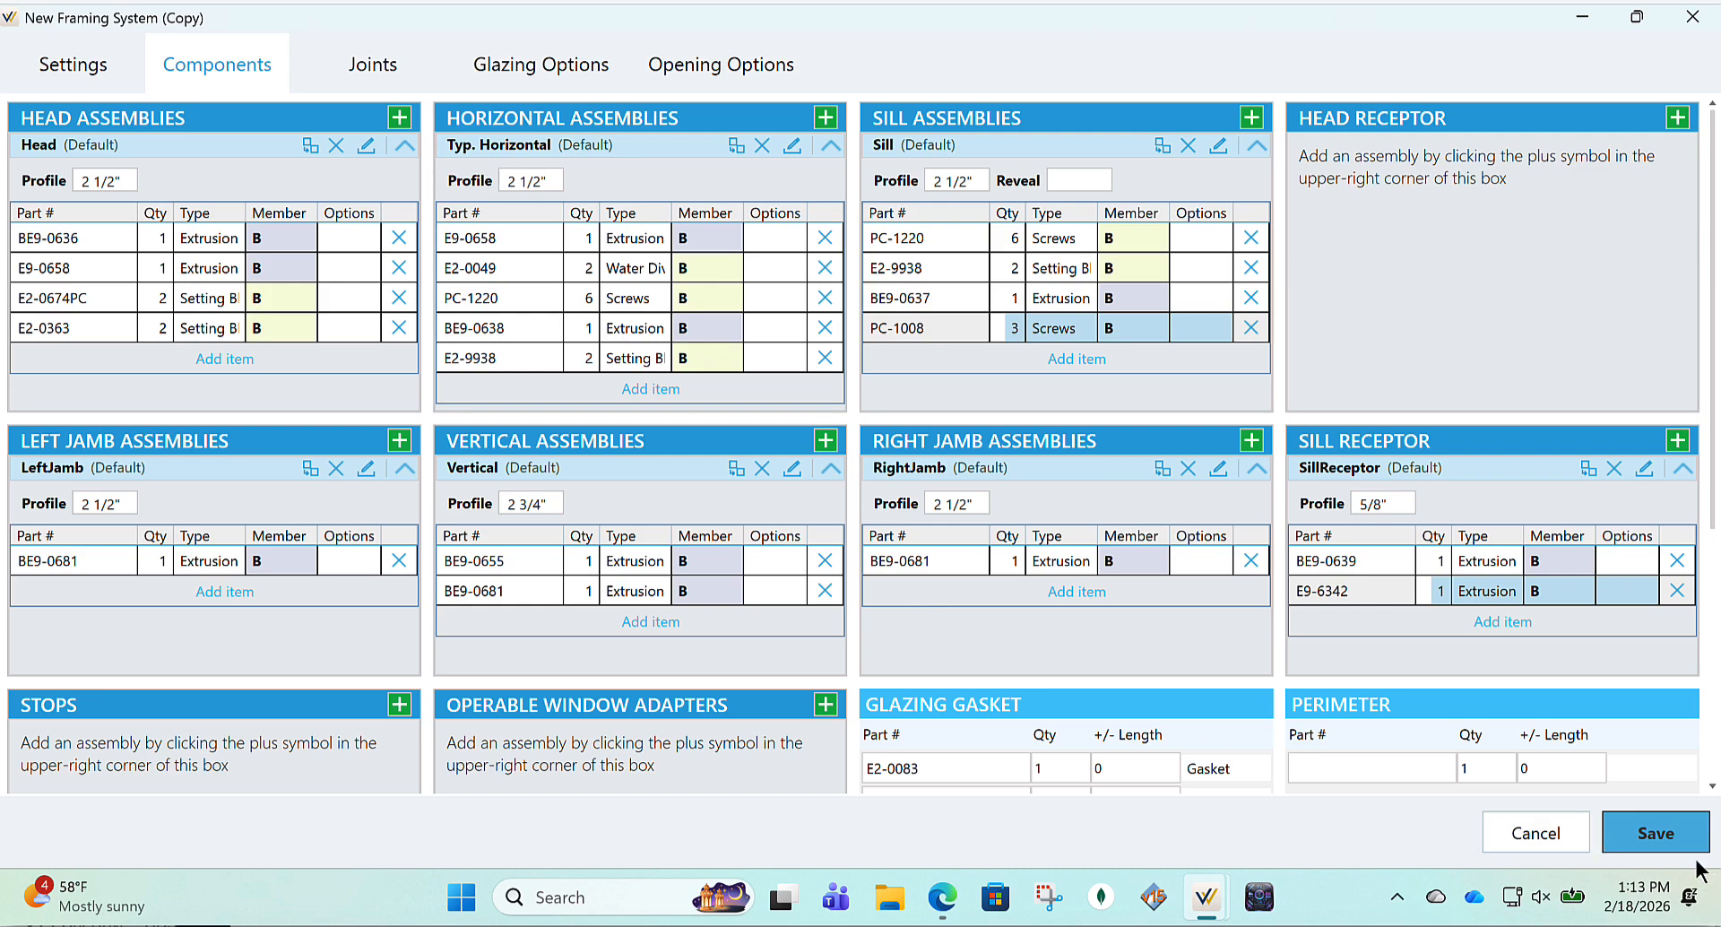
click(1655, 837)
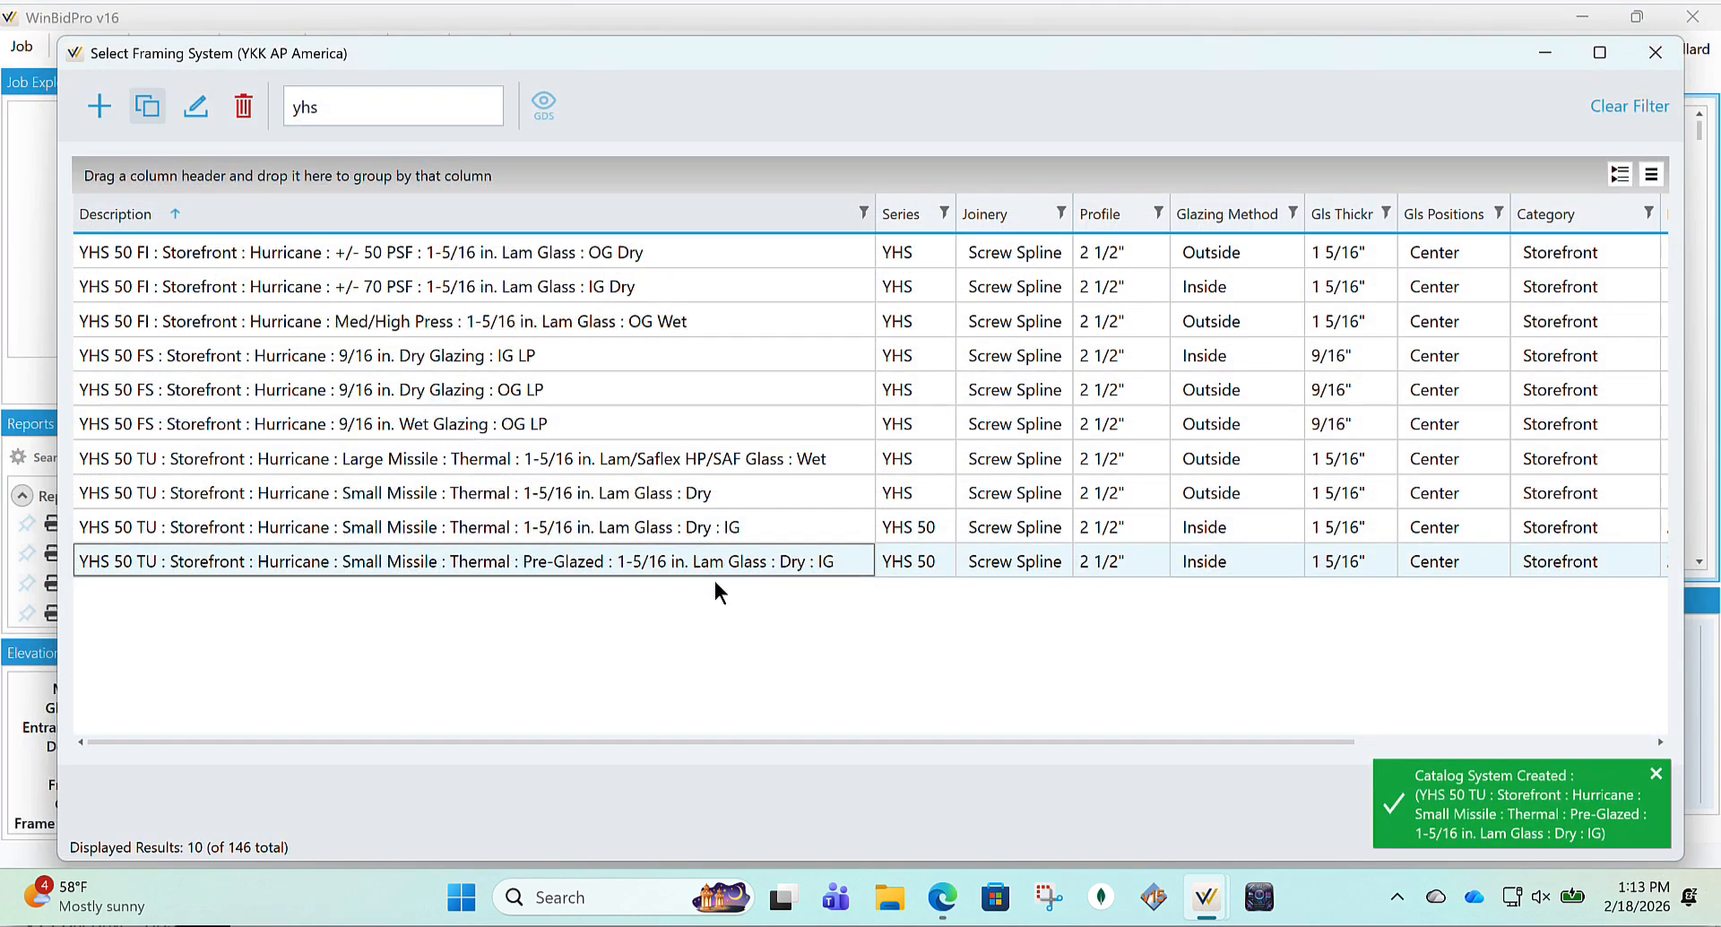